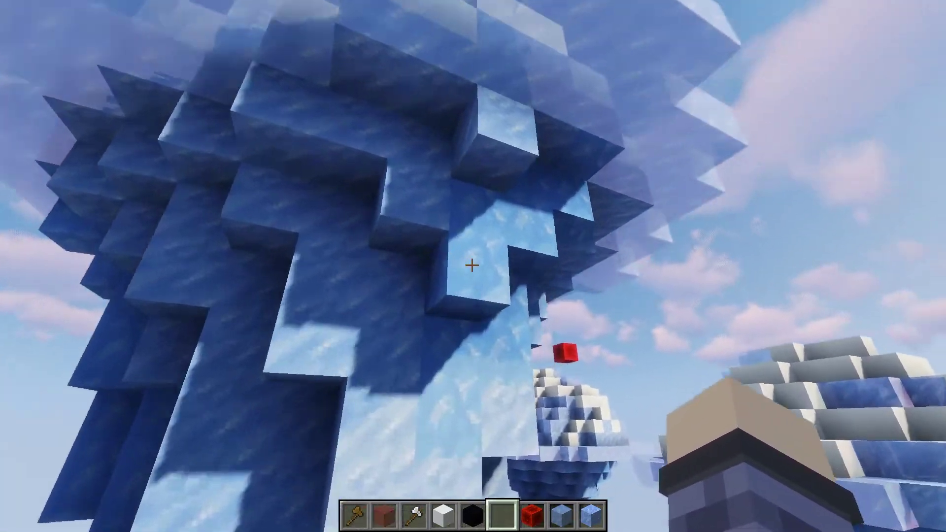
- Copy the iceberg's ice block into the empty hotbar slot and compare the ice and snow blocks by holding each in turn
middle_click(472, 265)
key(9)
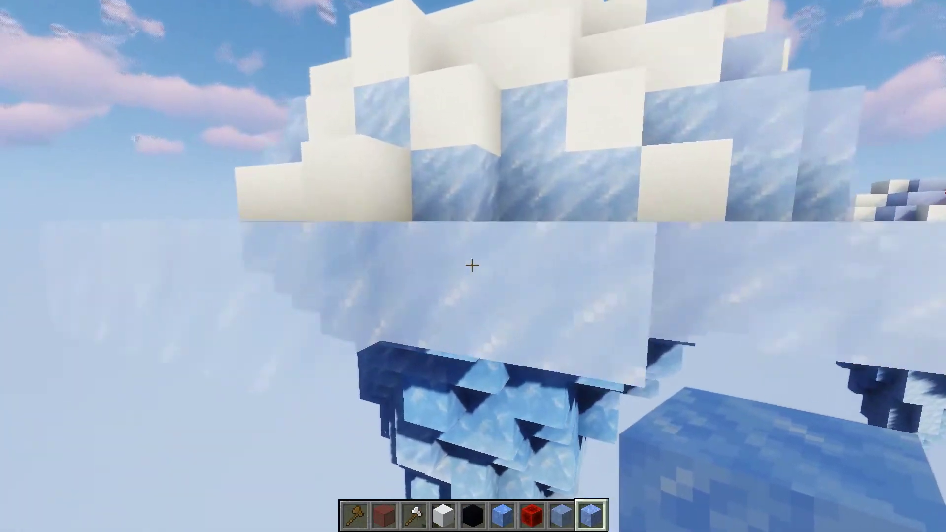
key(8)
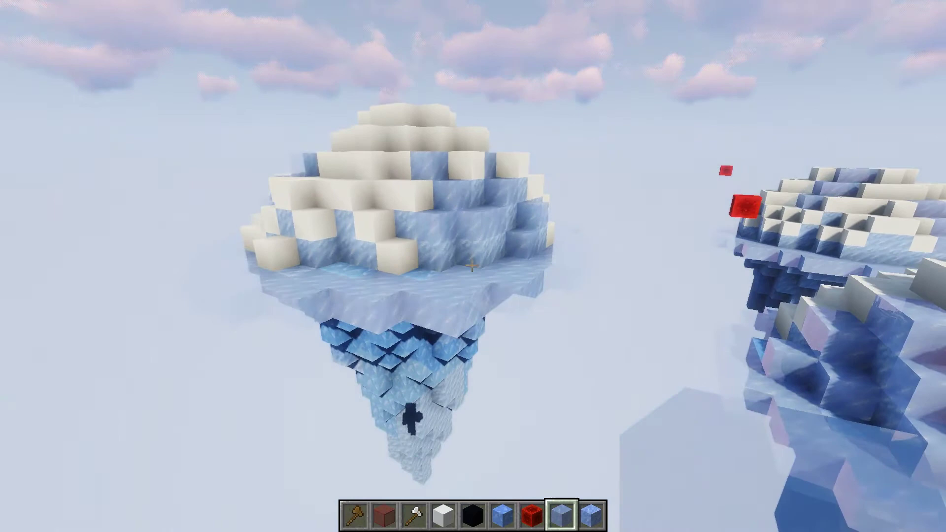
key(9)
key(8)
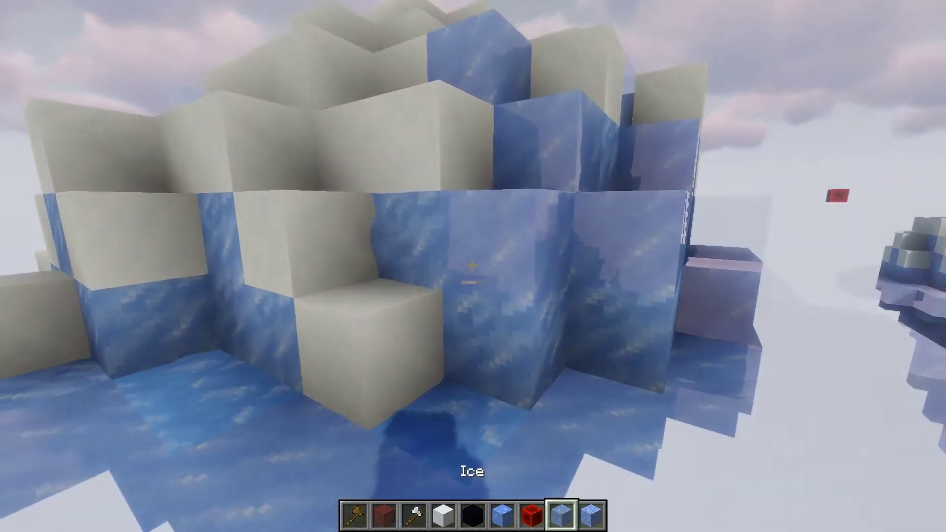
text(4)
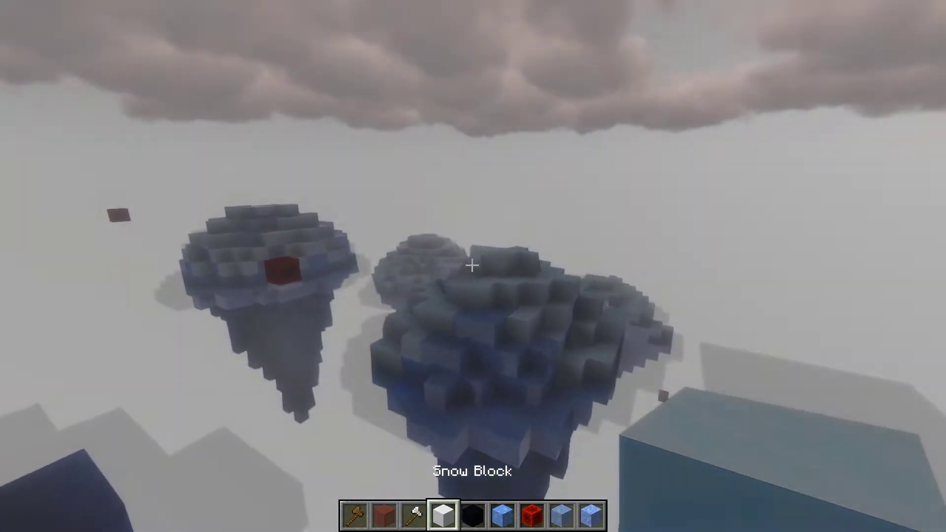
- Set the game weather to clear with the weather command and hold the Ice block
text(/WEATEHER CLEAR)
key(Return)
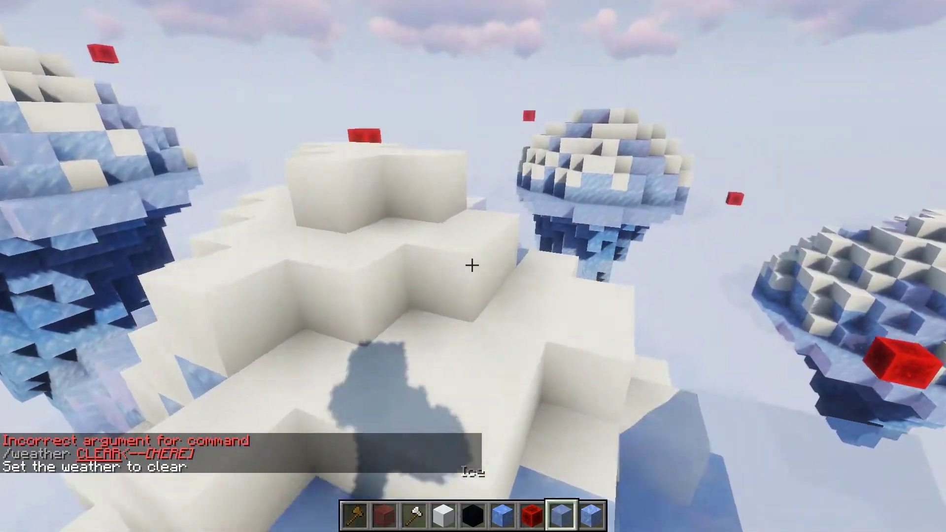
key(8)
key(w)
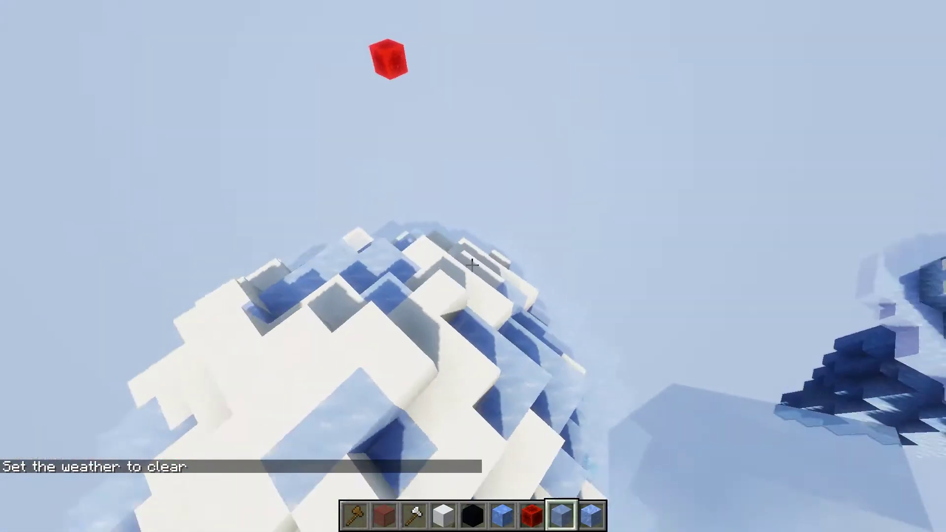
- Find Snow by searching the items for "sno", put it in the hotbar instead of the snow block, and test it on the iceberg
key(s)
key(4)
key(e)
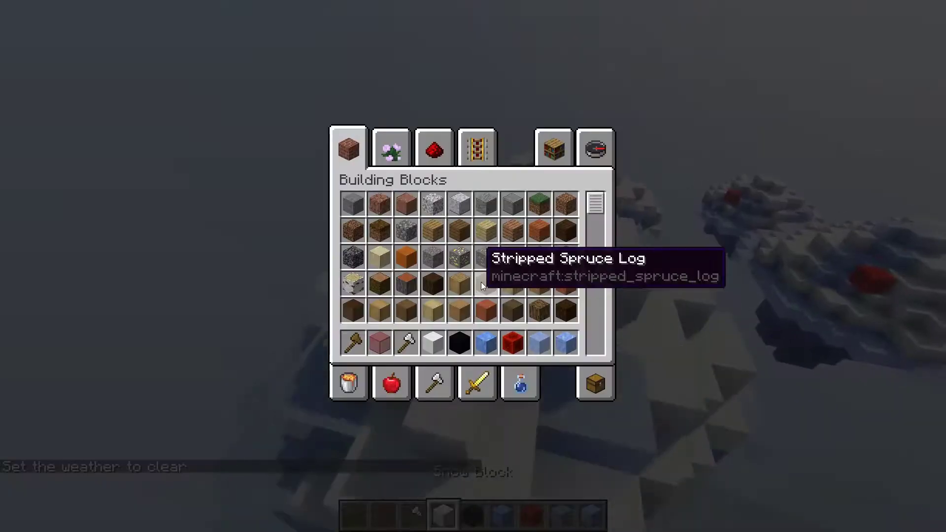
click(587, 149)
text(sno)
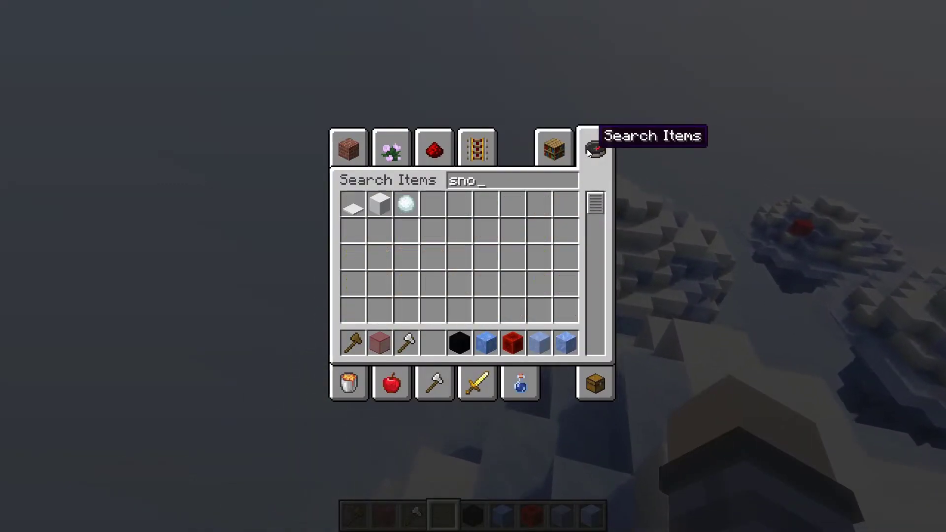
key(Escape)
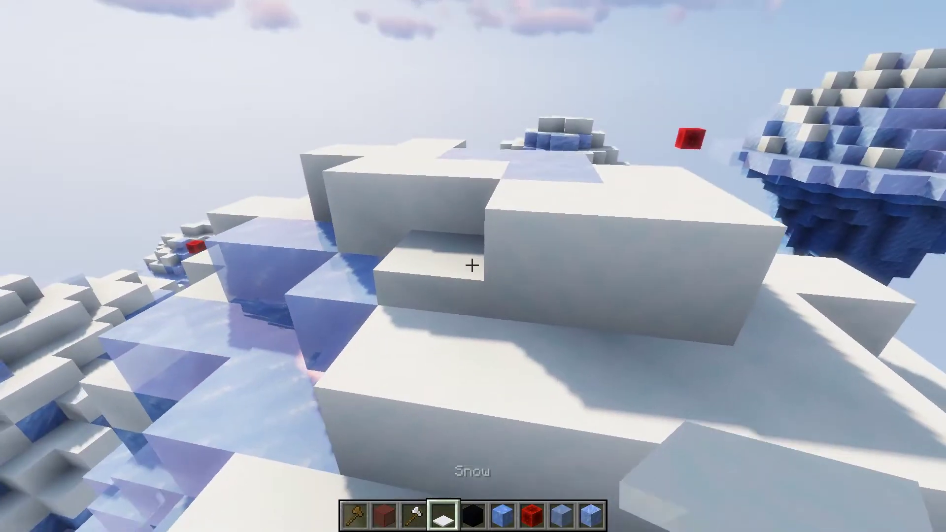
right_click(472, 265)
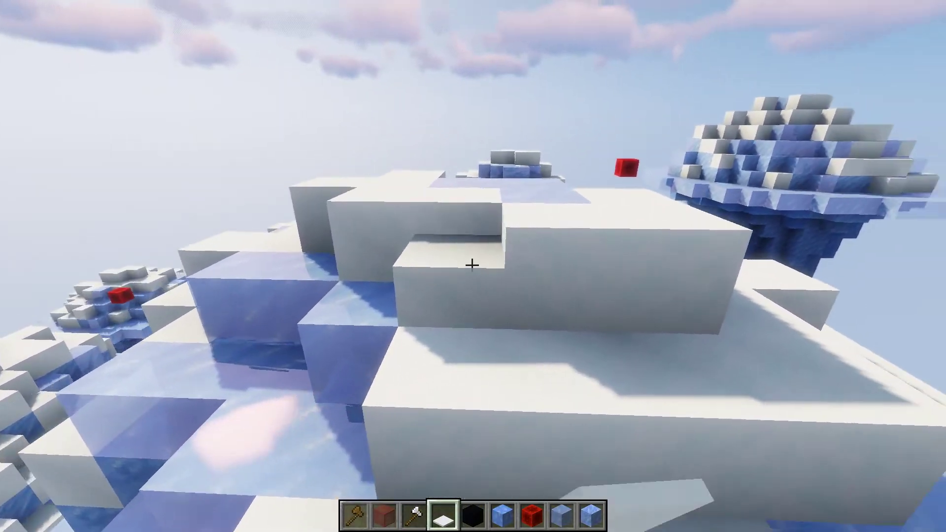
click(472, 265)
- Fly around the icebergs and examine their snowy tops and tapering ice undersides from several sides
key(space)
key(w)
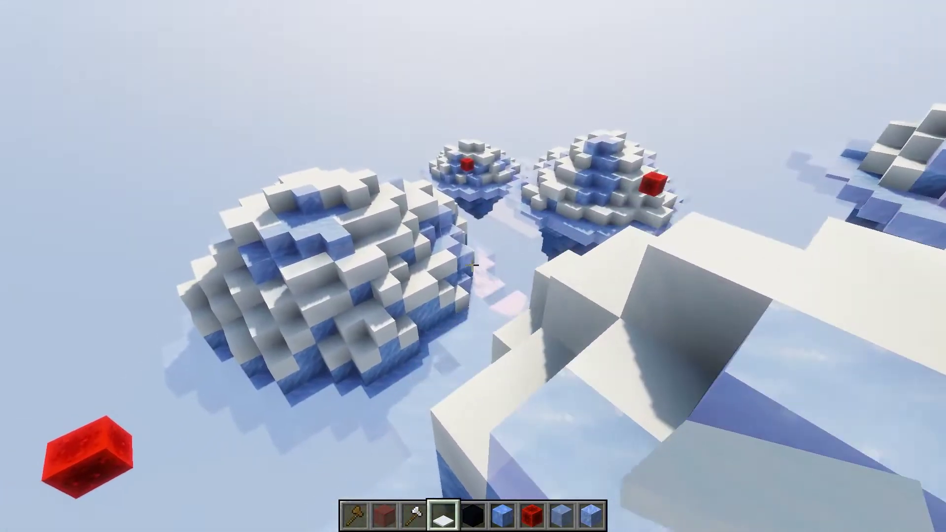
key(w)
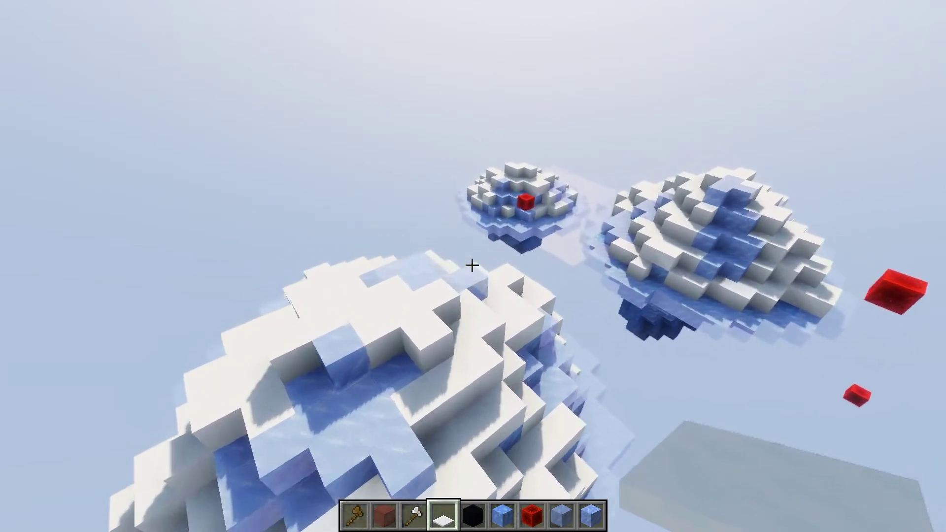
key(w)
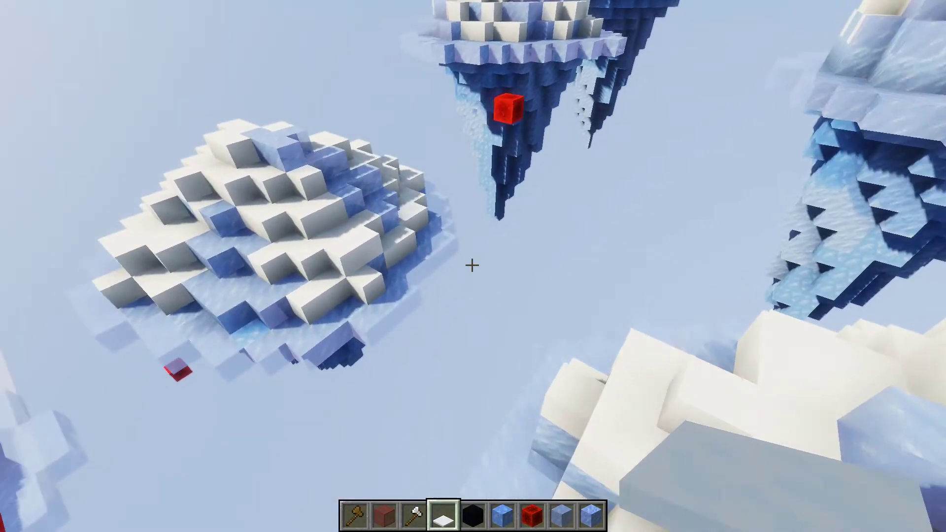
key(w)
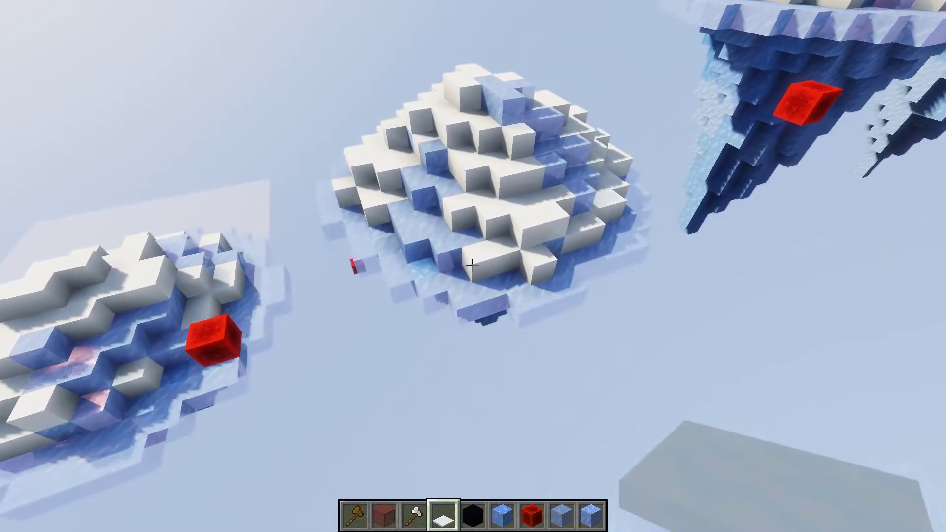
key(a)
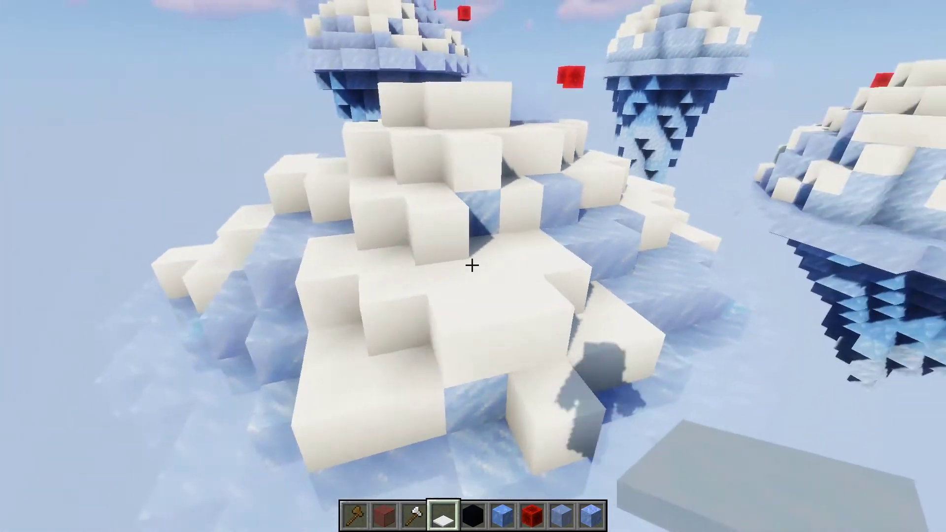
key(w)
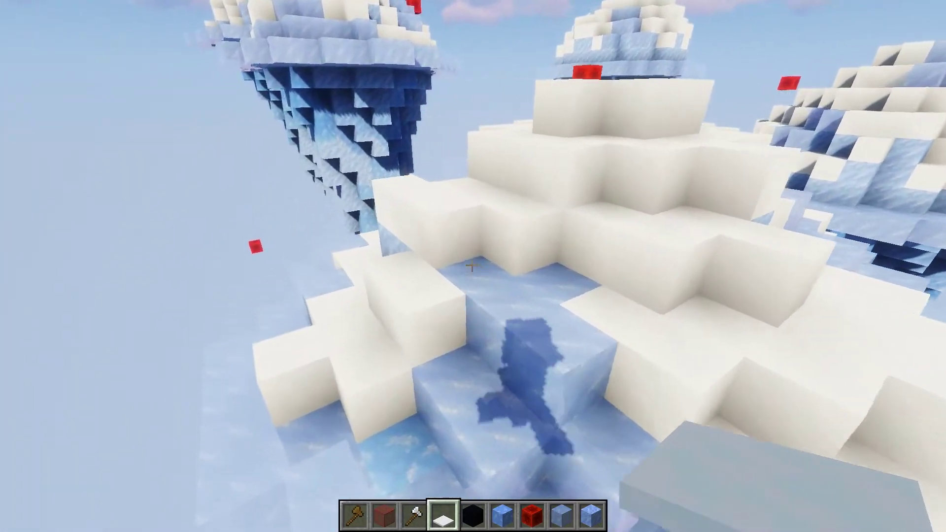
key(s)
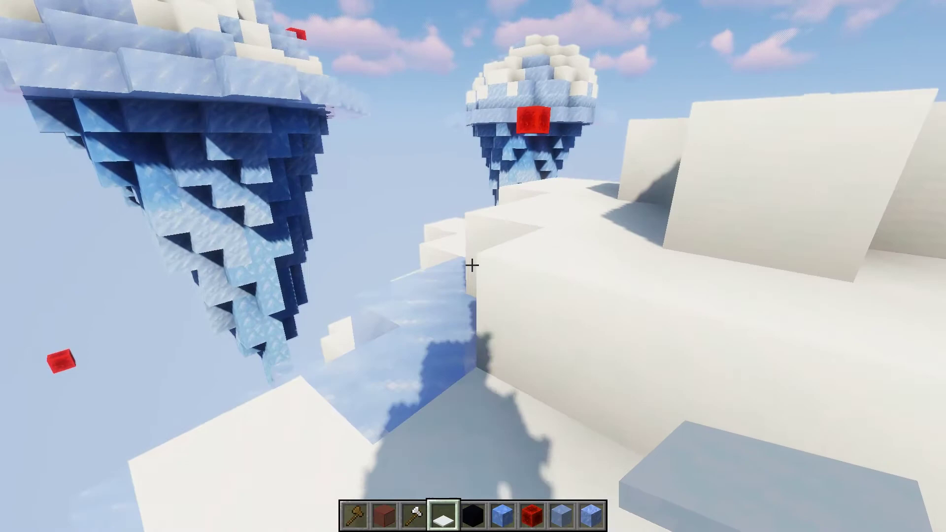
key(w)
key(s)
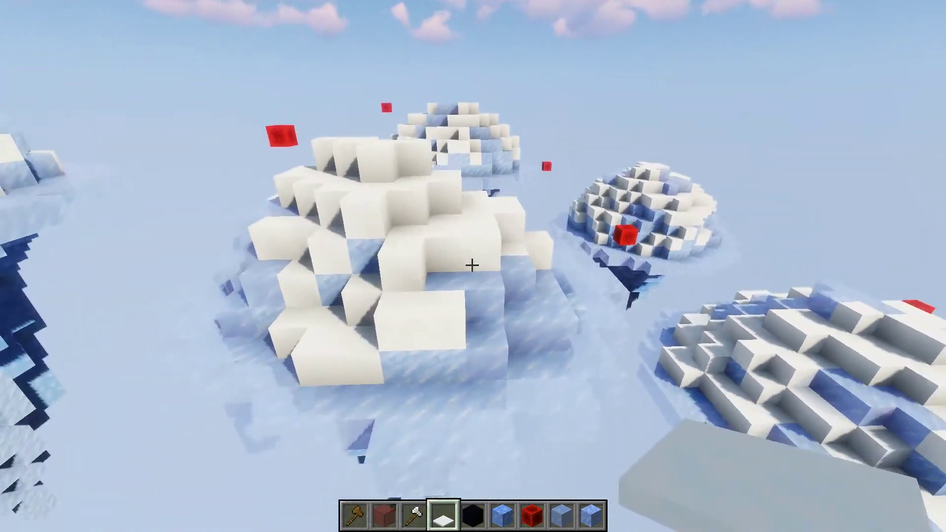
key(q)
key(w)
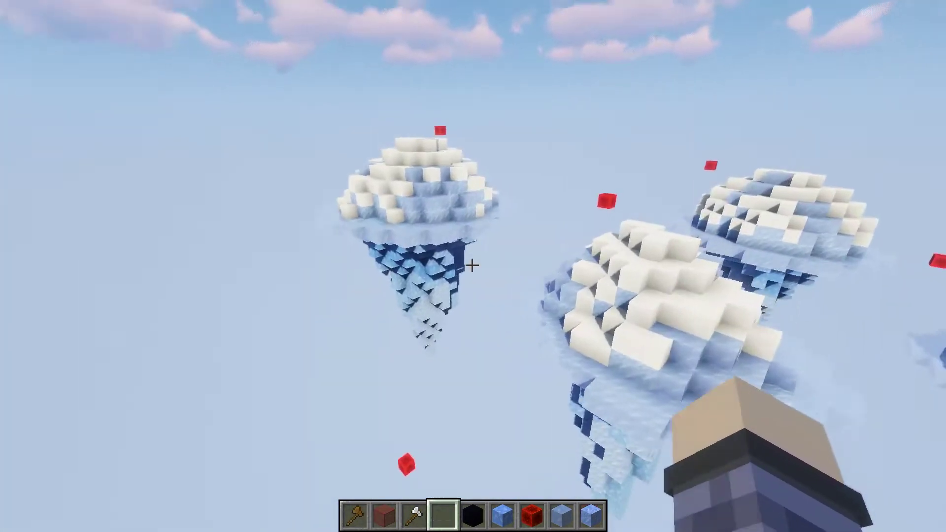
key(s)
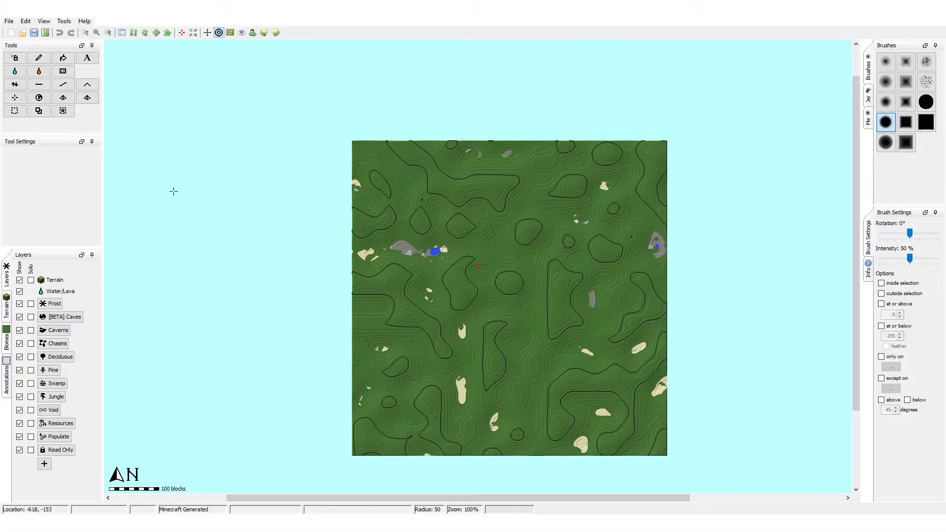
- Switch to WorldPainter and review the general settings for exporting the world as a new Minecraft map, including the world type
click(8, 22)
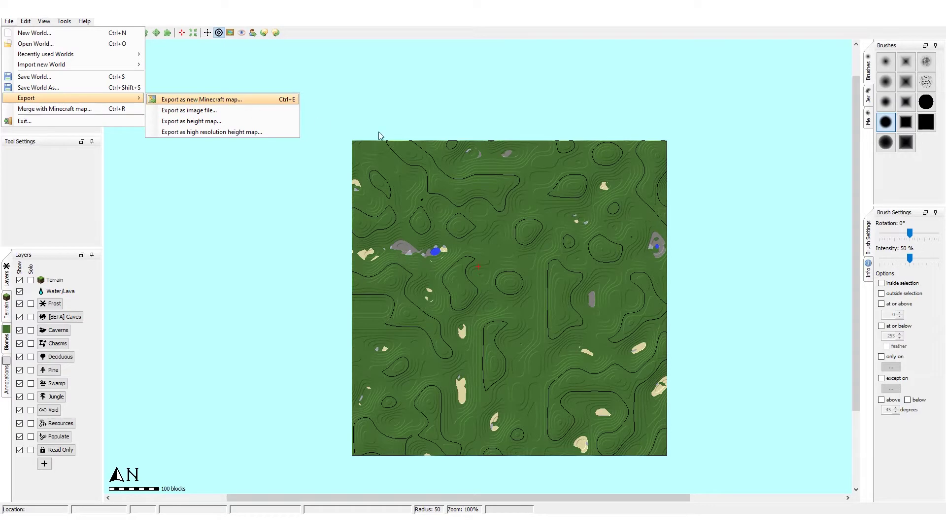
key(Return)
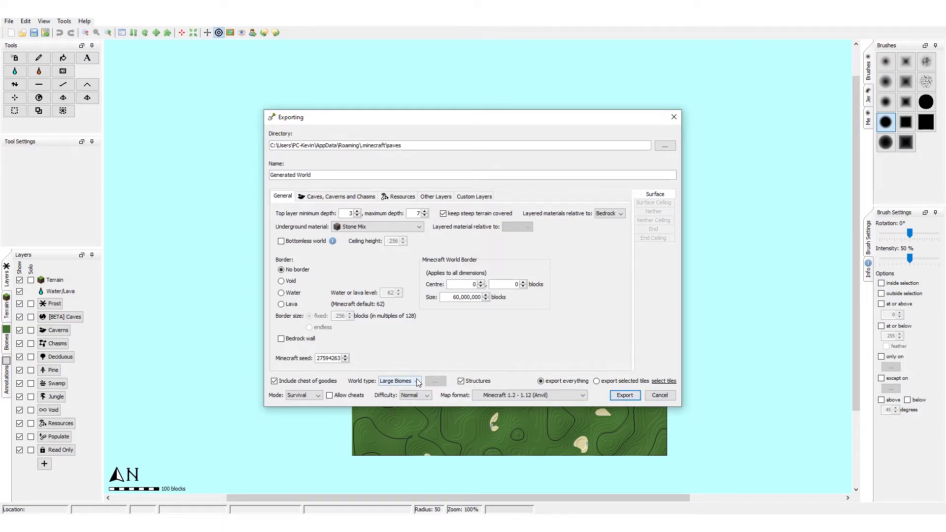
click(624, 395)
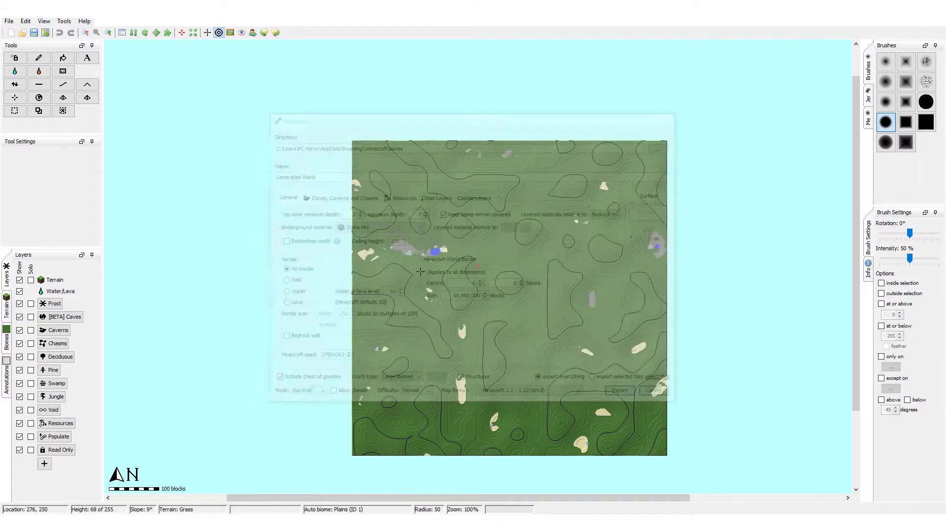
- Start a new world with flat topography at level 30 and the map format [BETA] Minecraft 1.14.4 or later (Anvil)
click(9, 20)
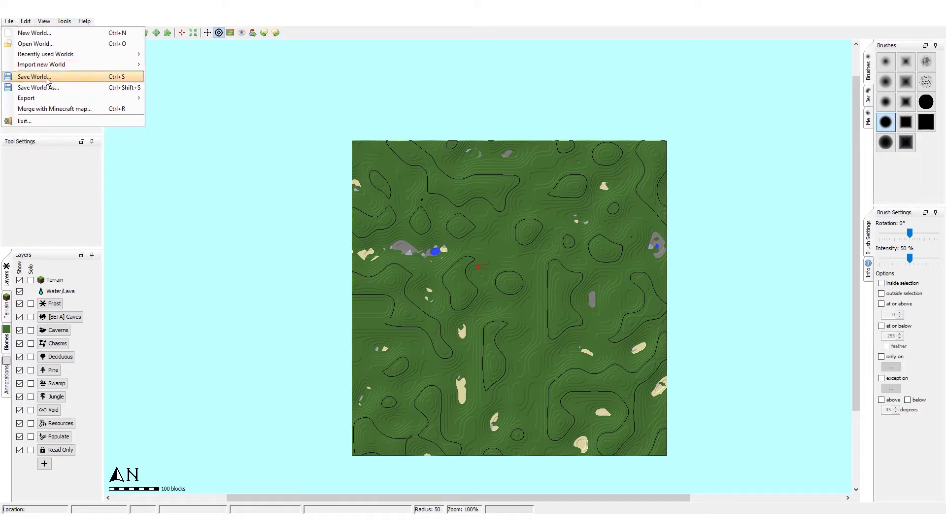
click(57, 35)
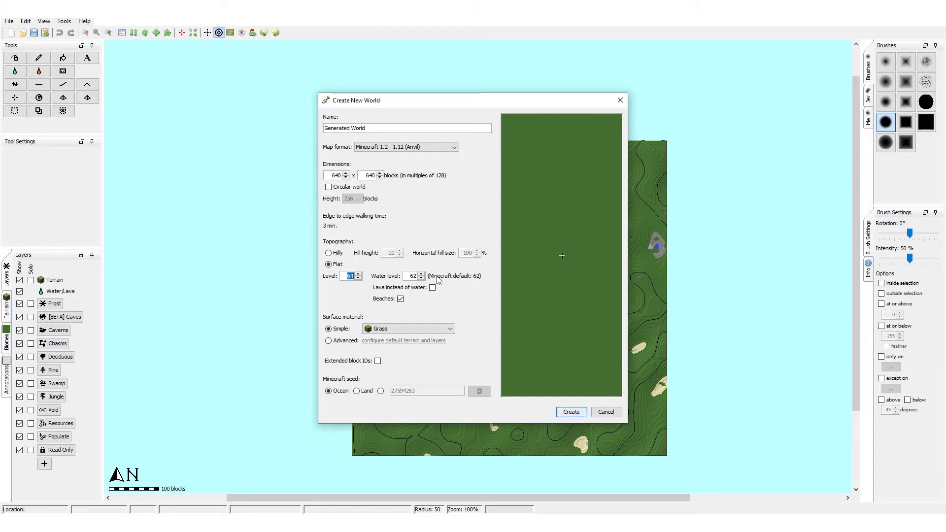
text(30)
click(428, 147)
click(409, 169)
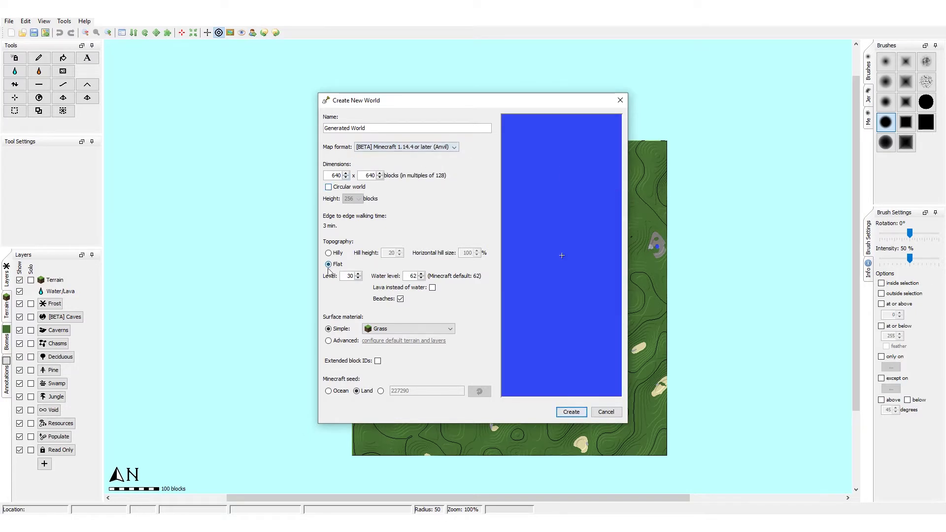
- Change the new world's topography to Hilly with level 30 and choose the Ocean seed
click(340, 254)
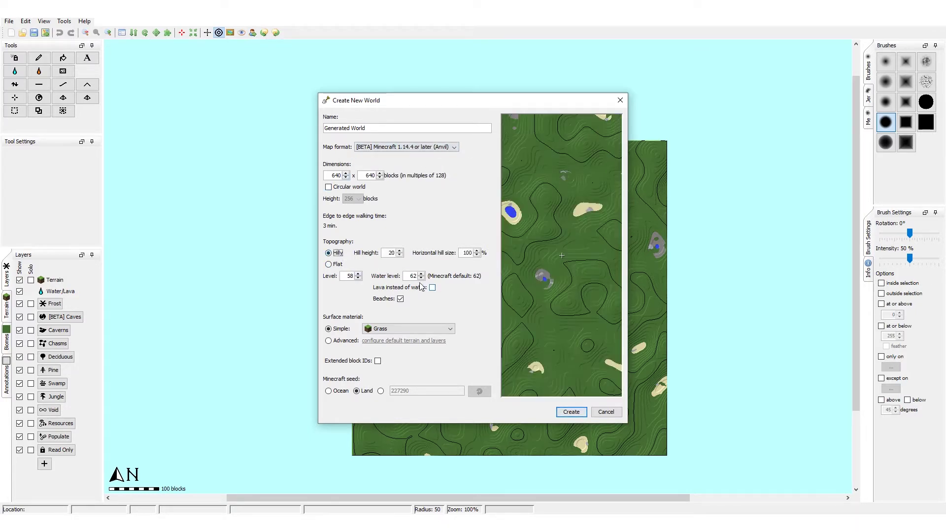
text(30)
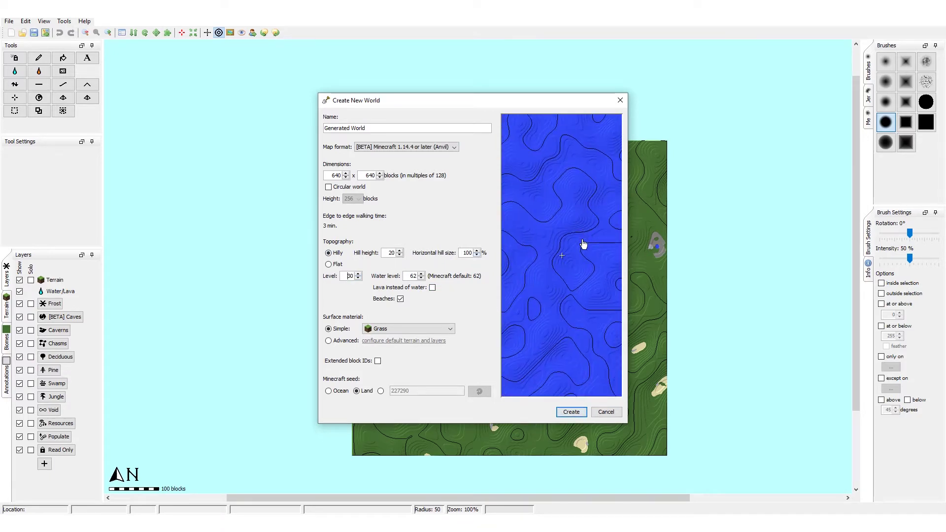
drag(583, 240, 534, 190)
click(329, 391)
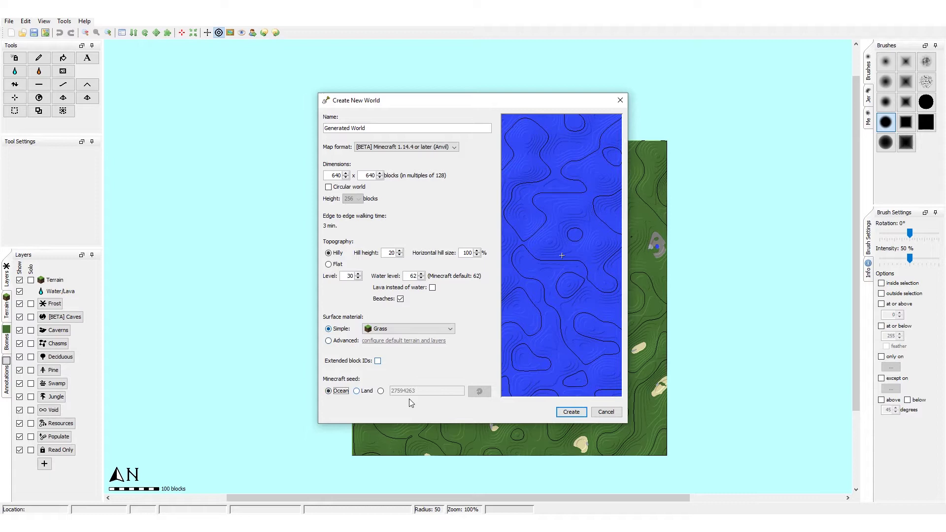
- Set the surface material to Sand, turn off beaches and create the world
click(429, 328)
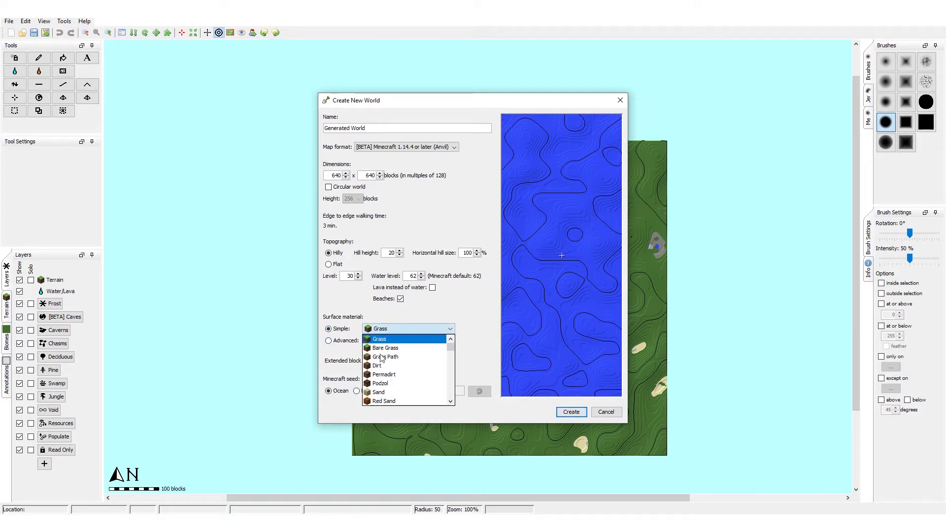
click(390, 394)
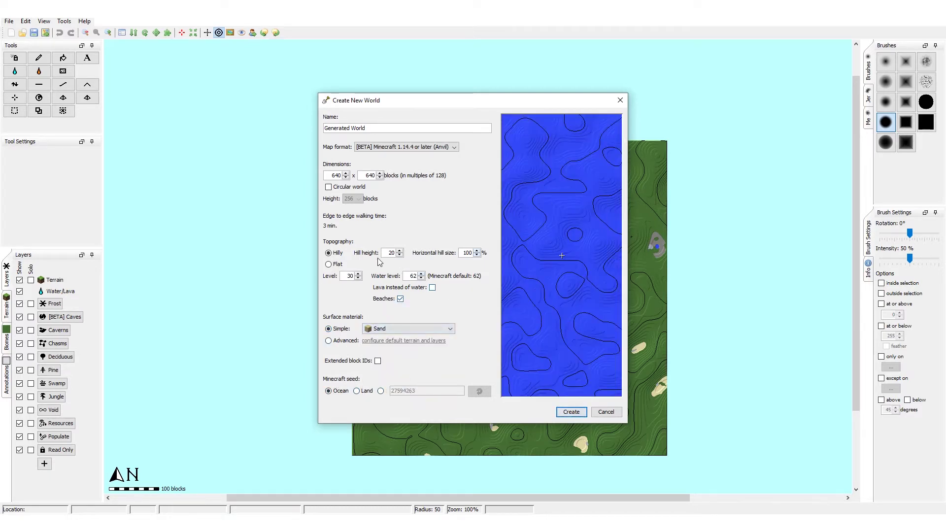
click(400, 298)
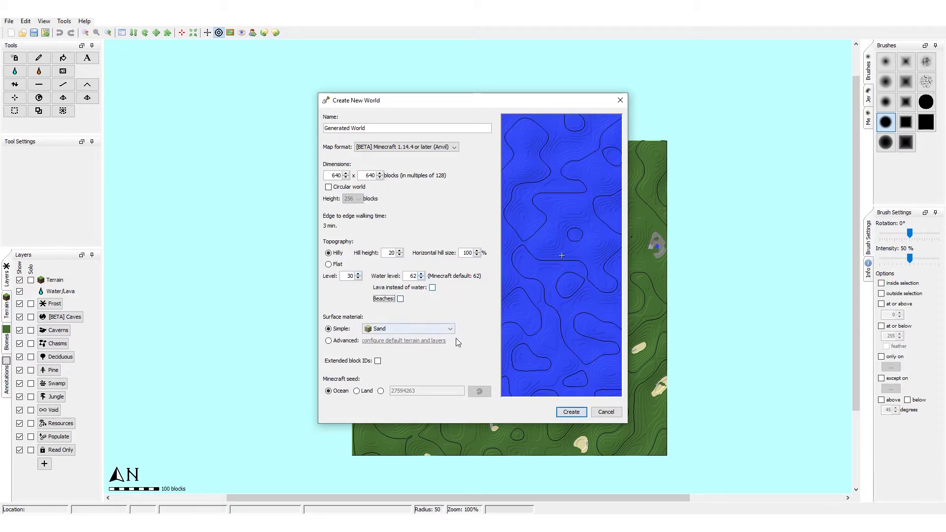
click(573, 412)
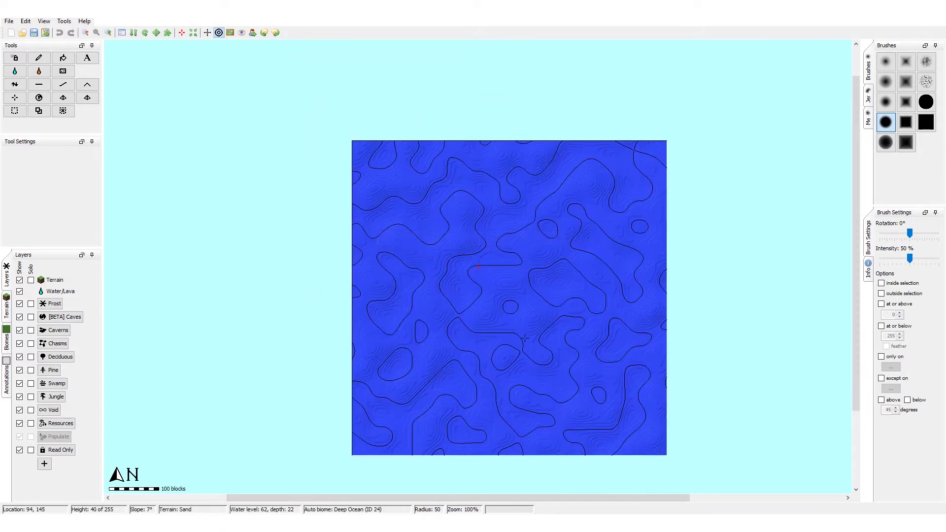
- Add a custom object layer with the schematics Iceberg_1.schem through Iceberg_6.schem and open the attributes of Iceberg_1
middle_drag(333, 256, 283, 243)
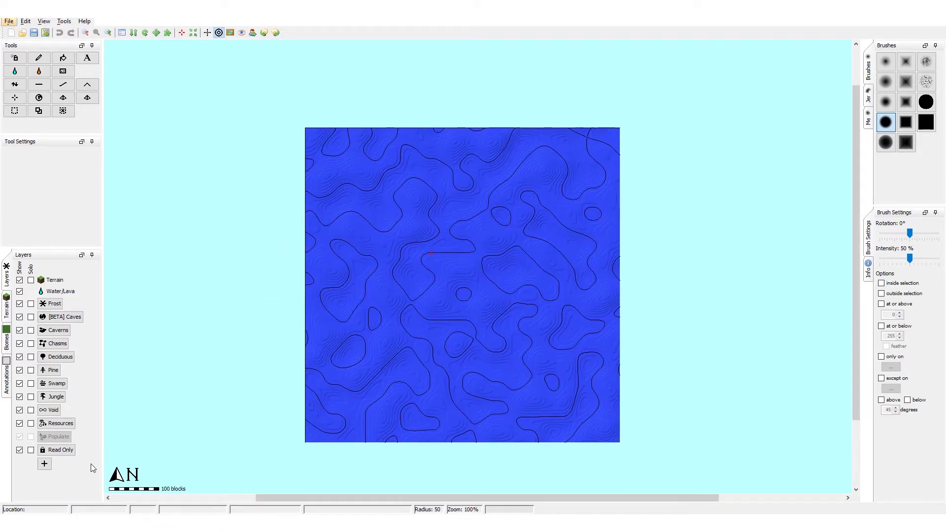
click(44, 464)
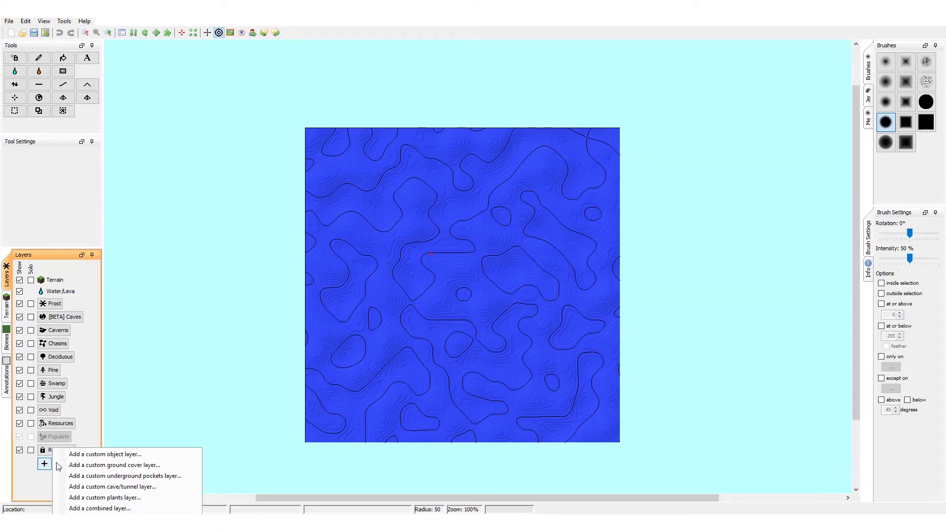
click(120, 457)
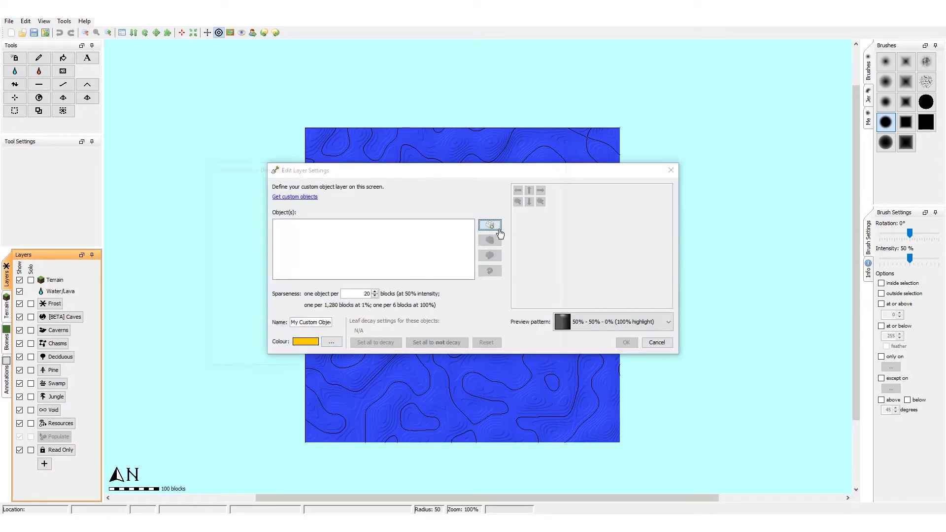
click(491, 226)
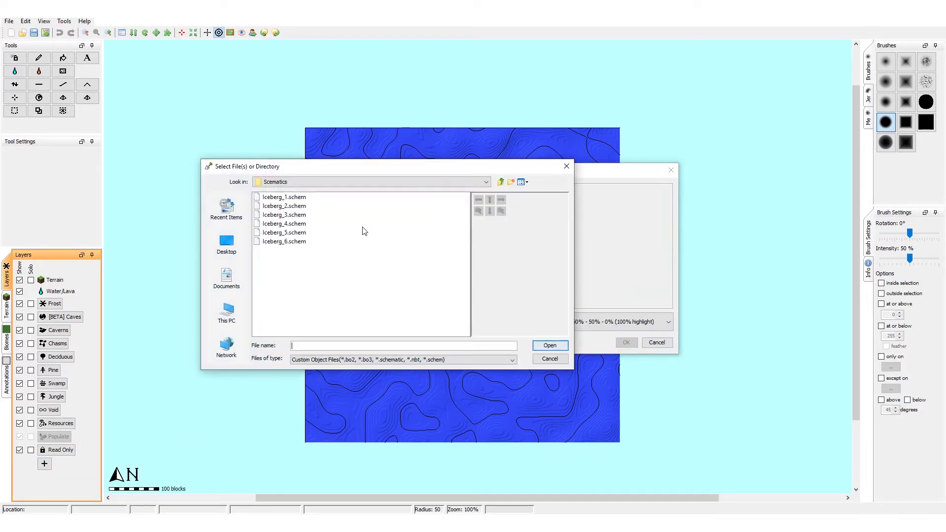
click(284, 197)
shift+click(285, 242)
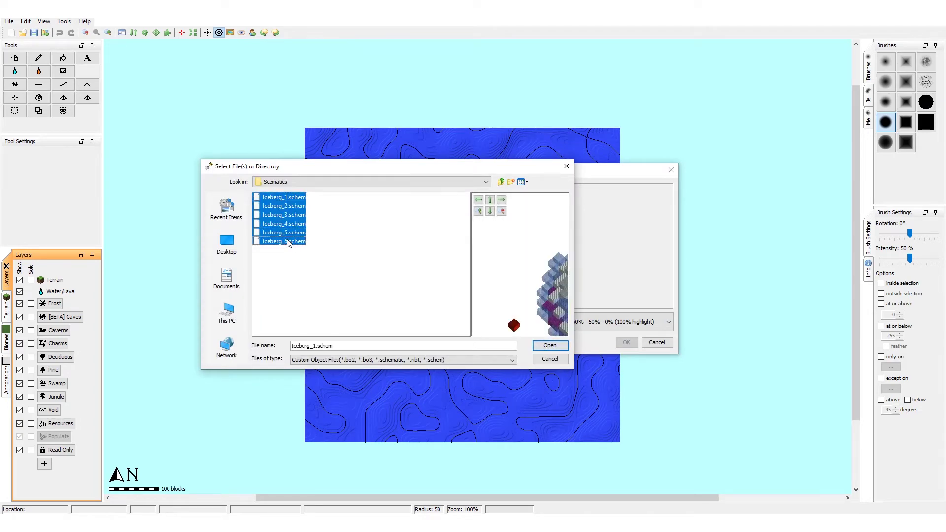
click(548, 345)
double_click(302, 224)
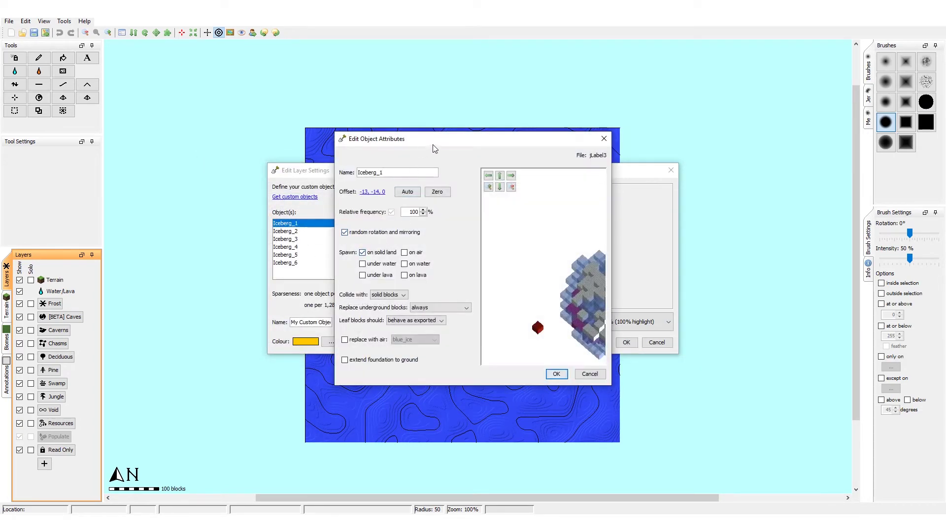
drag(435, 149, 397, 122)
- Try to set the Z axis (north to south) offset of Iceberg_1 to -7
click(341, 167)
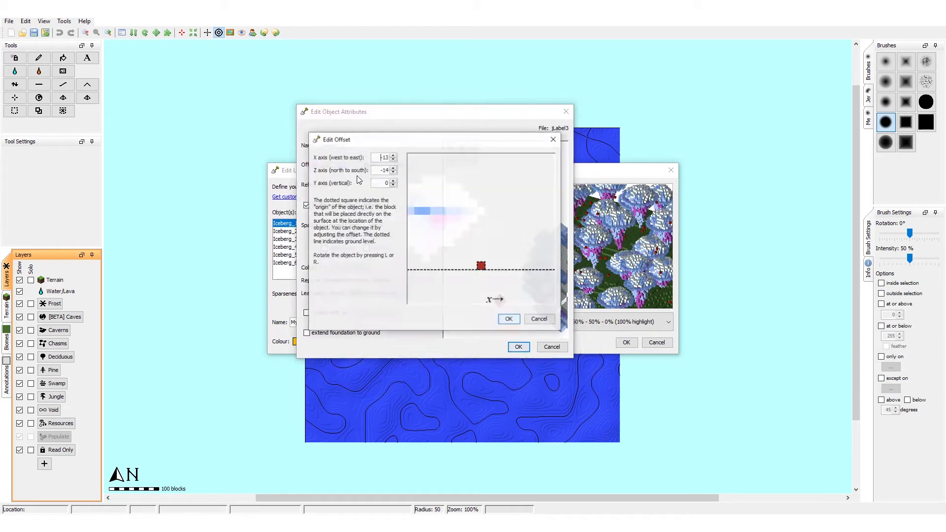
click(393, 172)
click(394, 172)
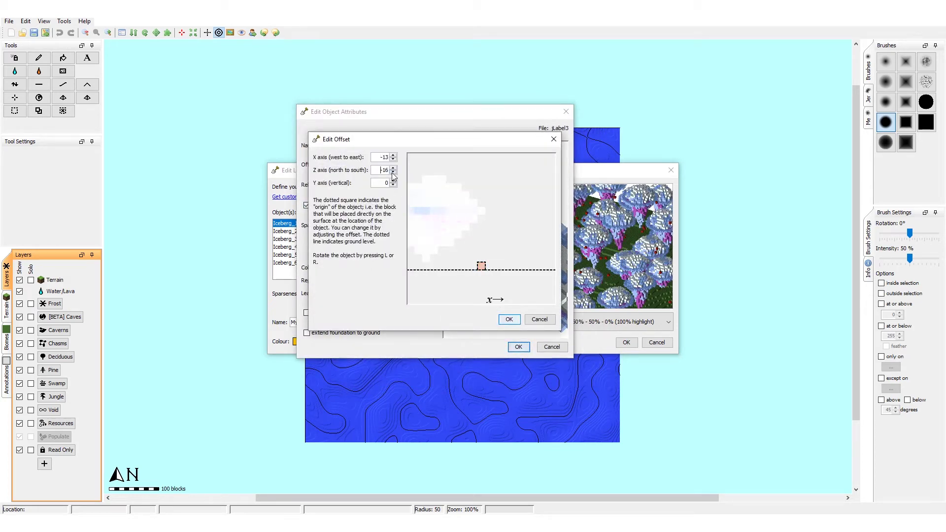
click(392, 168)
click(393, 168)
click(392, 168)
click(393, 168)
click(393, 168)
click(393, 169)
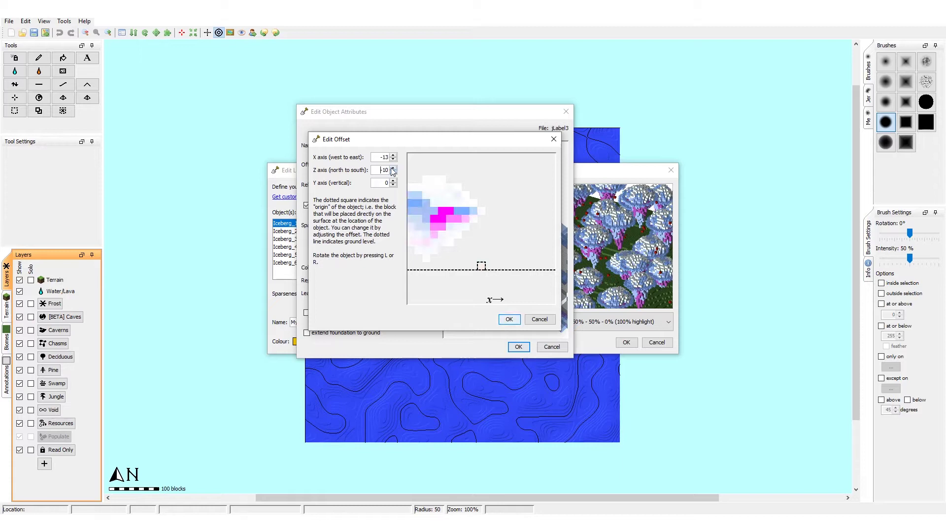
click(392, 168)
click(393, 169)
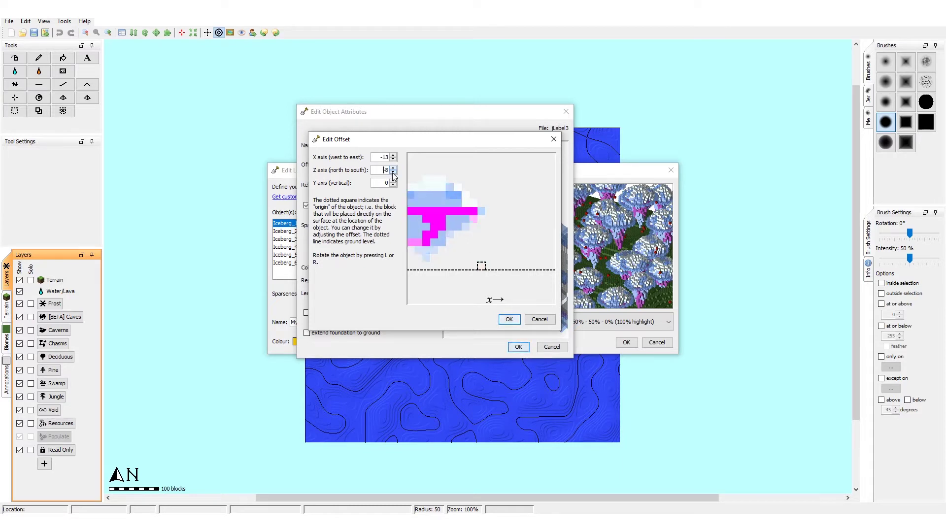
click(393, 168)
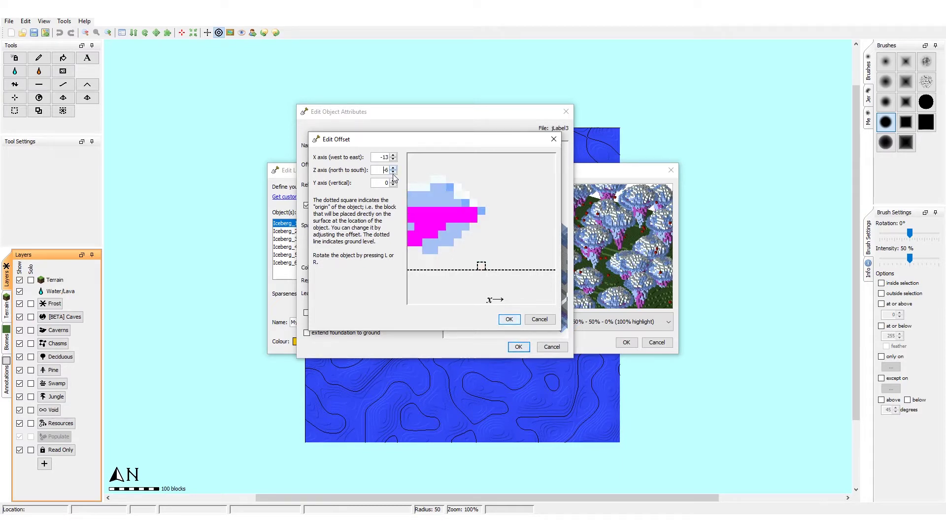
- Try to set the X axis (west to east) offset of Iceberg_1 to -6
click(393, 155)
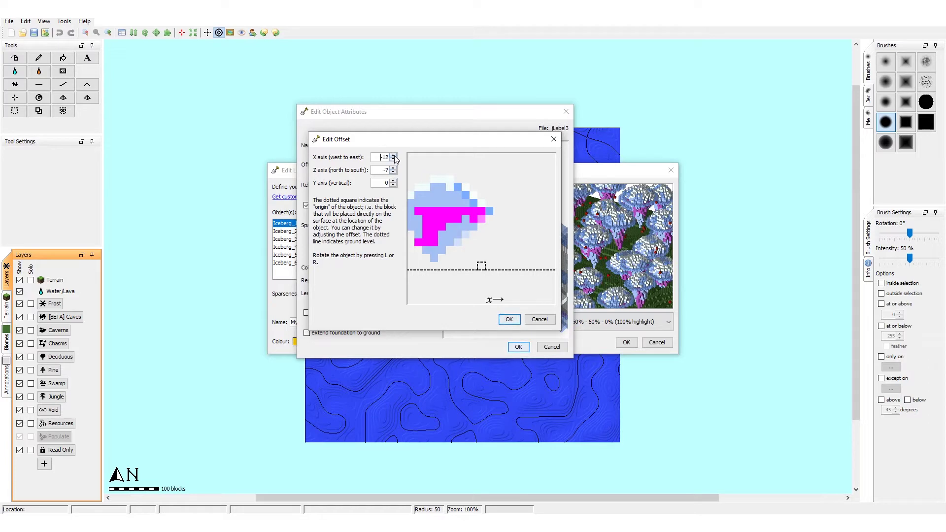
click(393, 155)
click(393, 155)
click(393, 156)
click(393, 156)
click(393, 155)
click(393, 155)
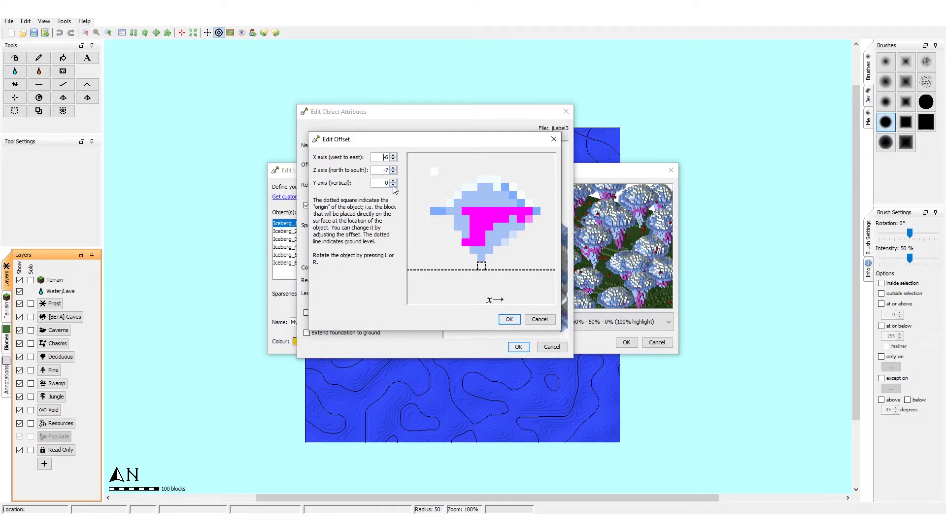
- Try to apply a Y axis (vertical) offset of -7 and a Z offset of -6 to Iceberg_1
click(393, 186)
click(392, 186)
click(393, 186)
click(393, 185)
click(393, 185)
click(393, 185)
click(393, 185)
click(393, 185)
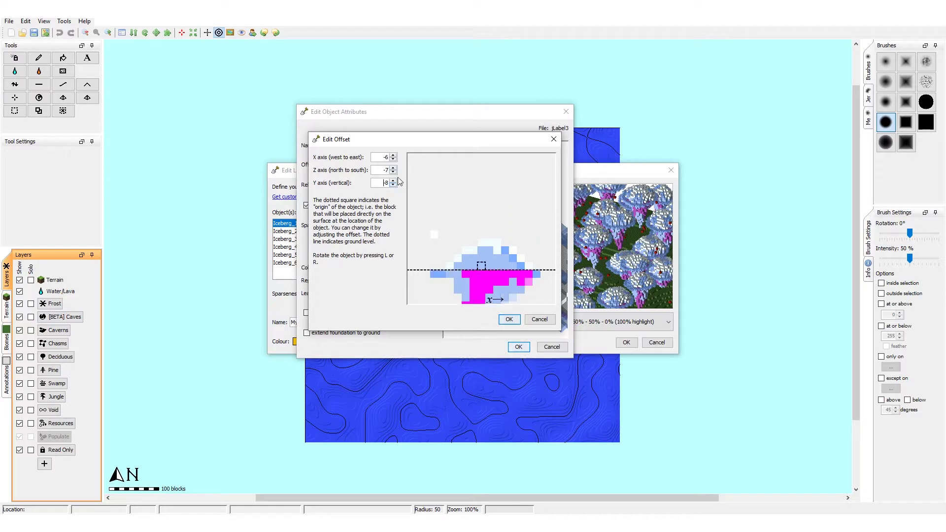
click(393, 181)
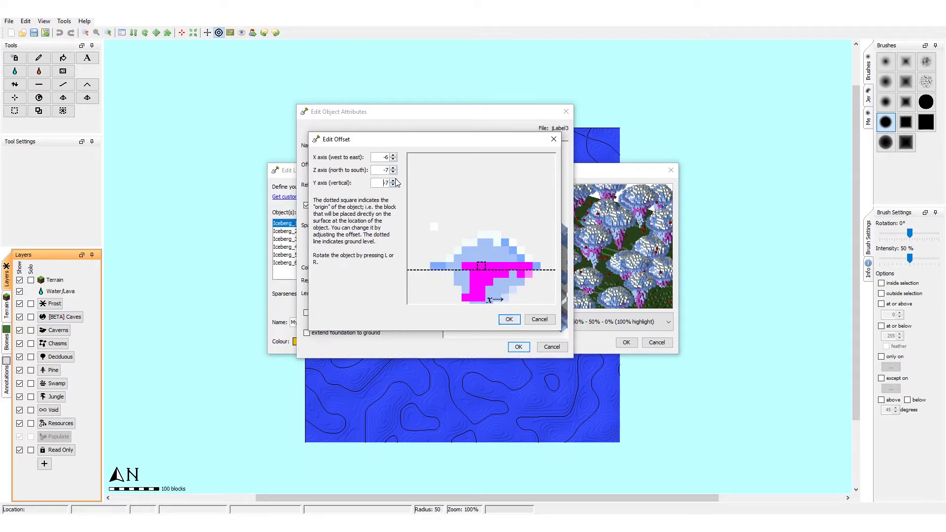
click(393, 168)
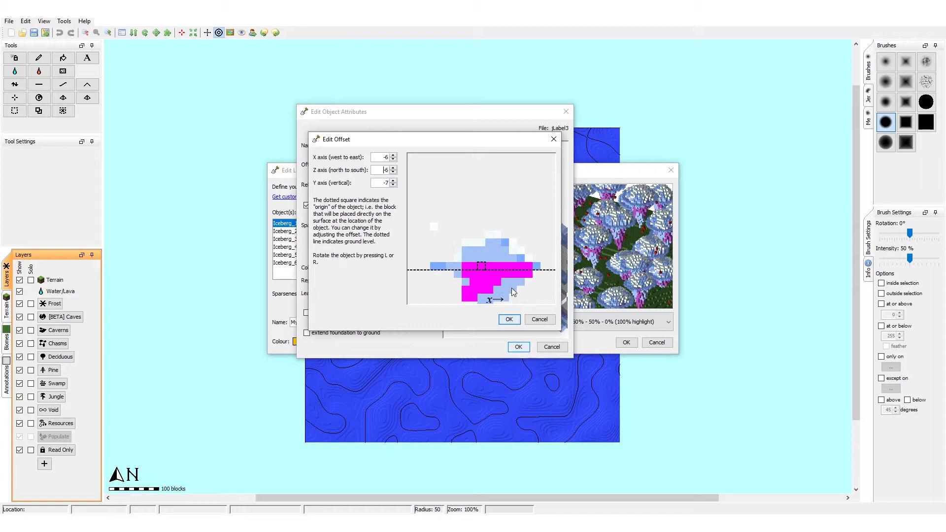
click(509, 320)
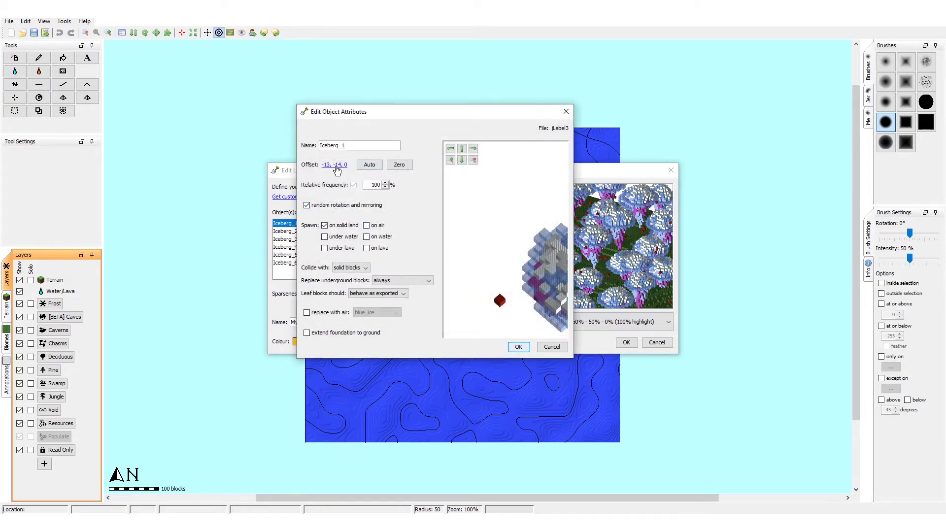
- Reopen the offset of Iceberg_1 and set the Z axis to -7 and the X axis to -6
click(339, 165)
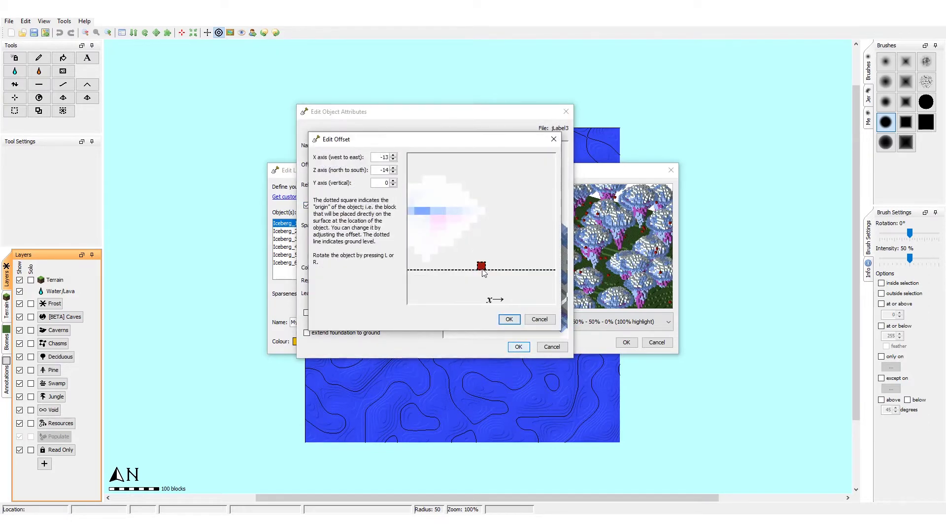
click(393, 172)
click(392, 169)
click(392, 169)
click(392, 169)
click(391, 169)
click(392, 169)
click(392, 169)
click(392, 169)
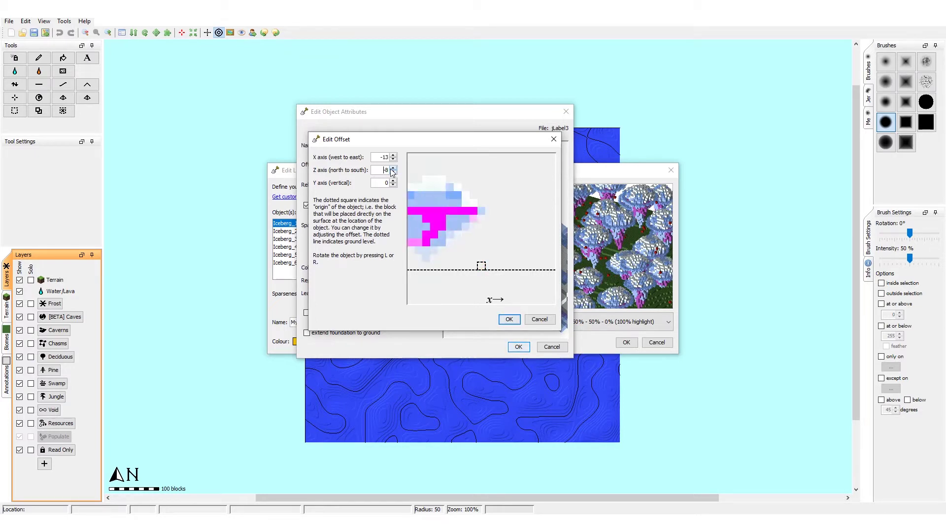
click(392, 169)
click(393, 155)
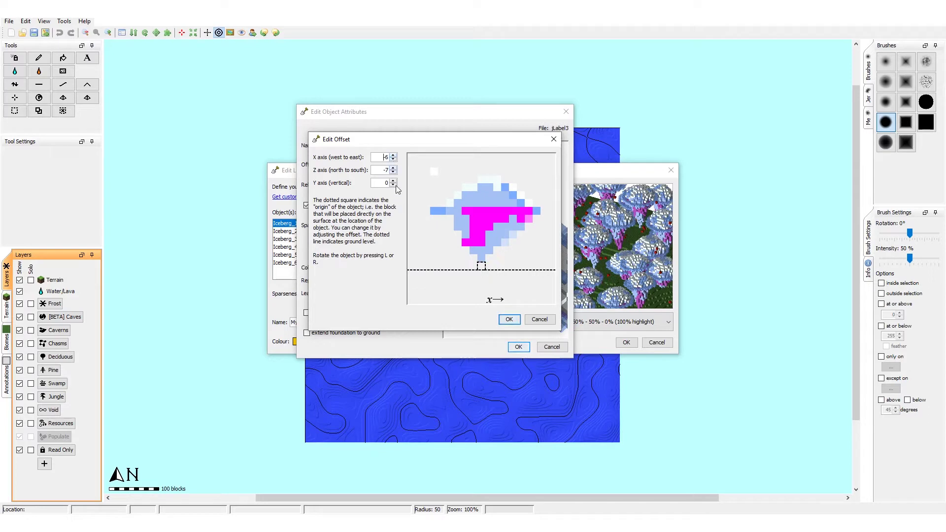
- Set the Y axis (vertical) offset of Iceberg_1 to -8 and accept the offset
click(395, 185)
click(395, 185)
click(393, 185)
click(393, 185)
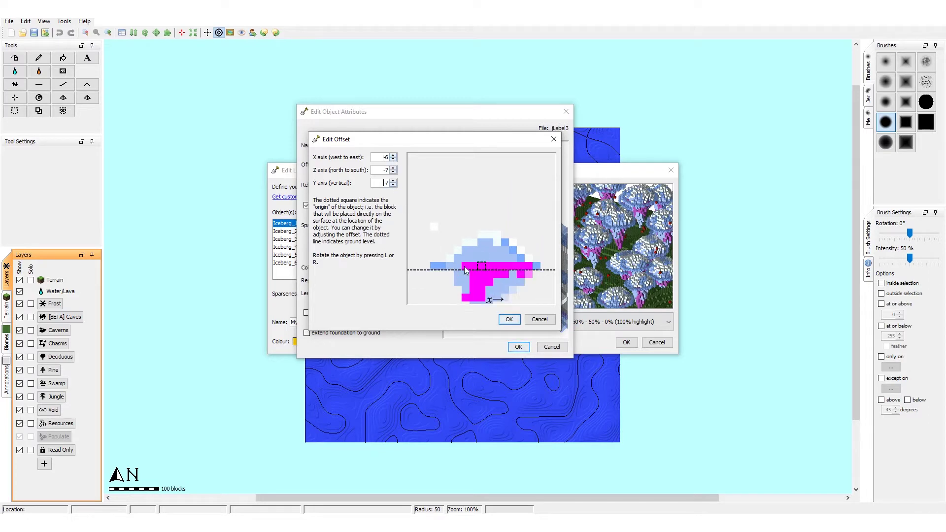
click(393, 185)
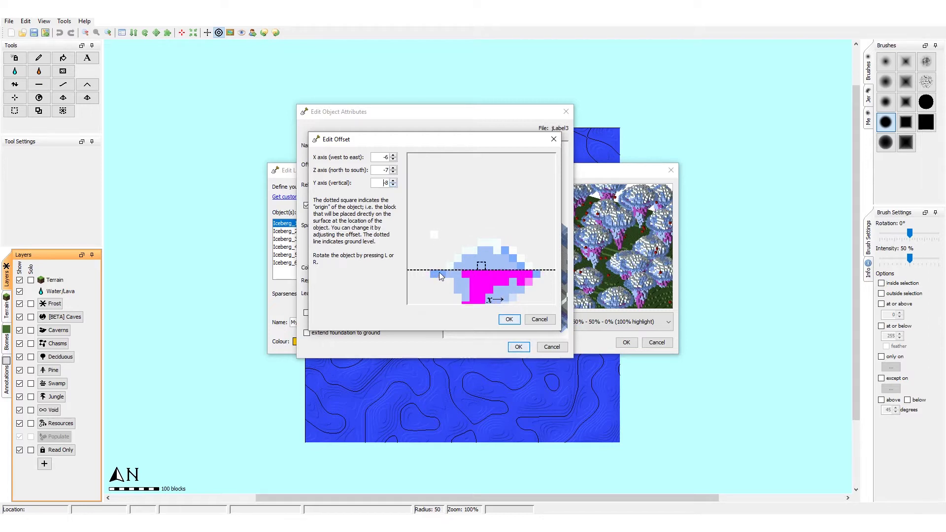
click(509, 319)
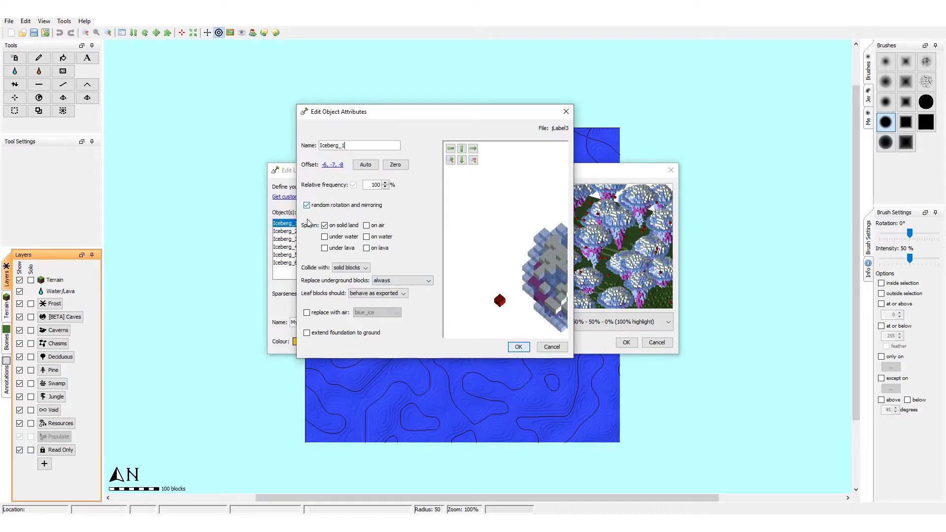
- Make Iceberg_1 spawn only on water and collide with nothing, keeping underground block replacement at always
click(351, 226)
click(367, 237)
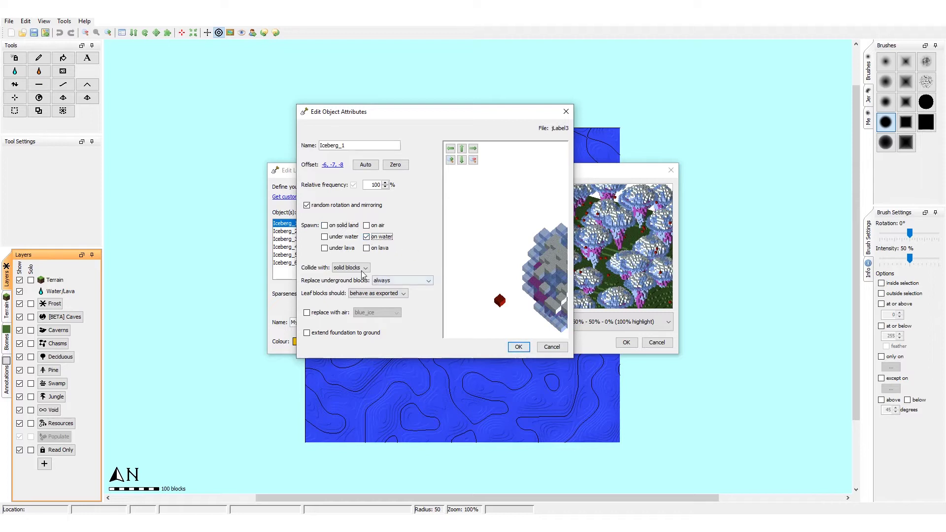
click(351, 267)
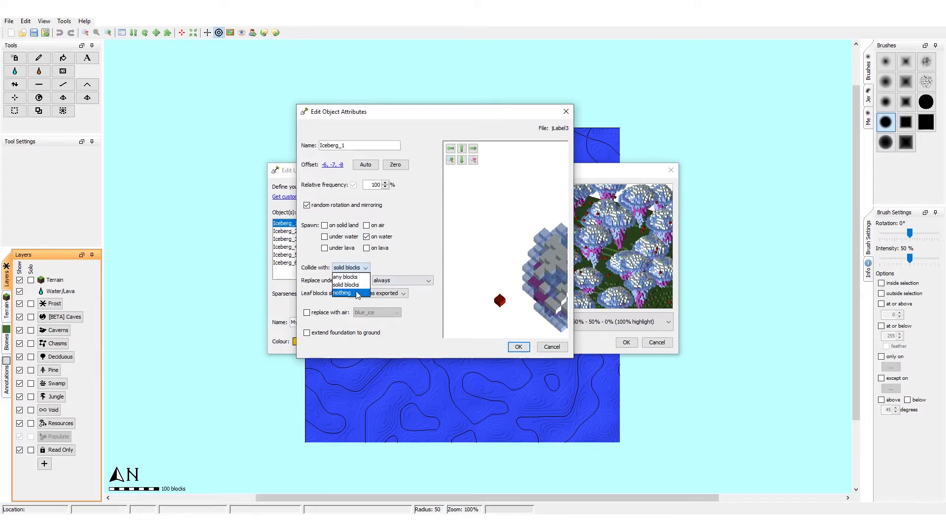
click(357, 294)
click(403, 280)
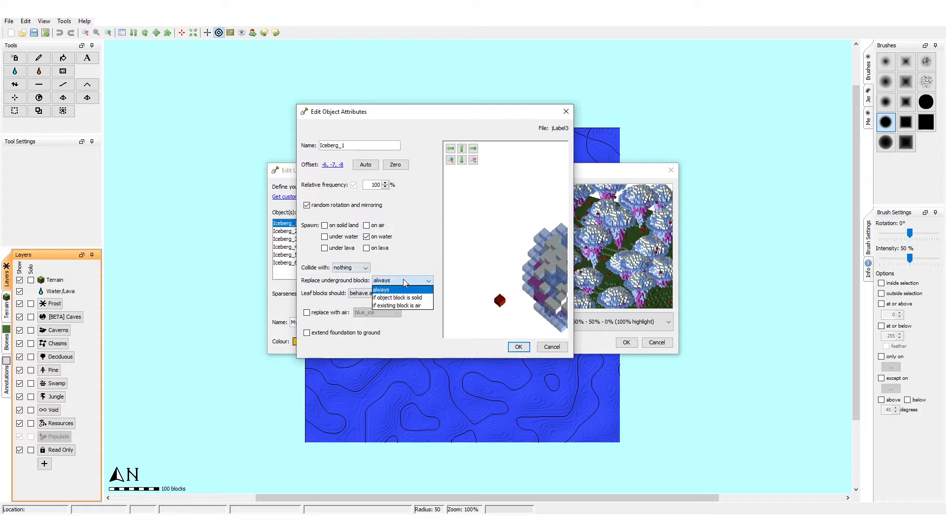
click(381, 289)
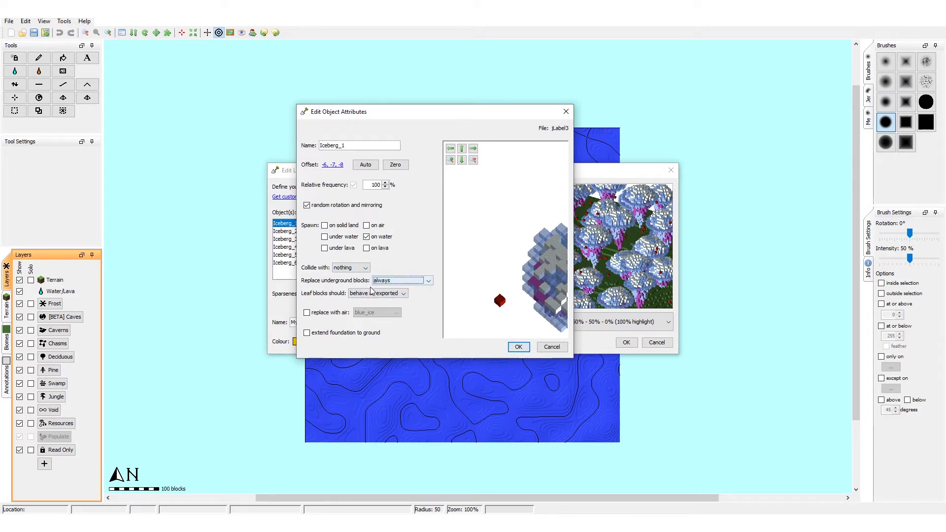
- Enable replacing redstone_block with air for Iceberg_1 and accept its attributes
click(332, 313)
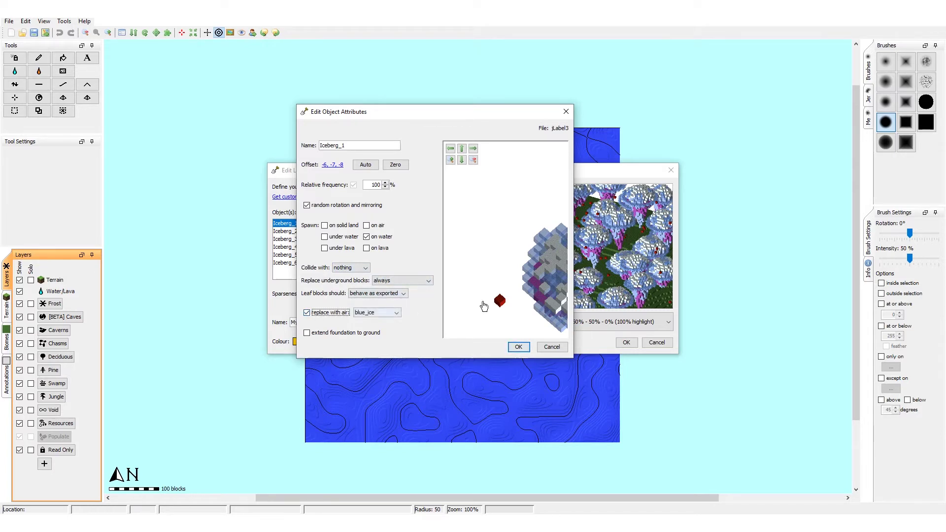
drag(501, 302, 477, 276)
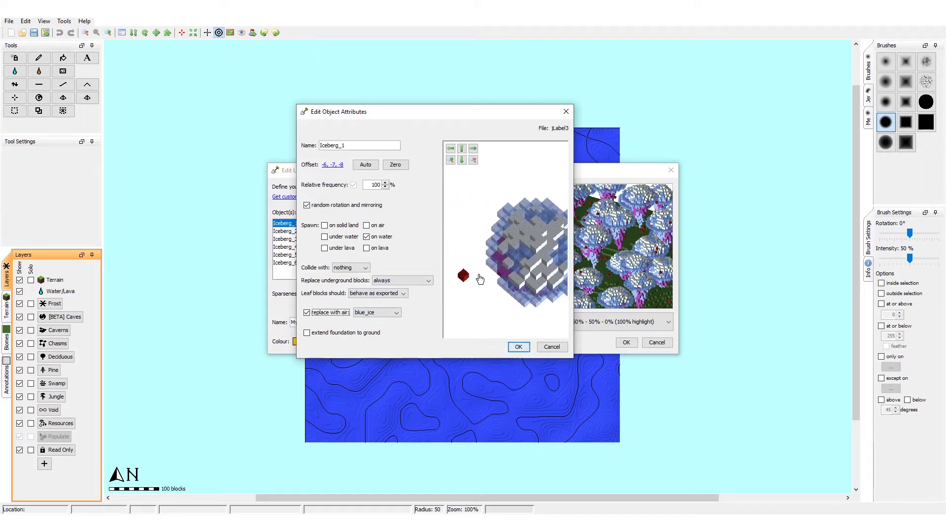
click(382, 313)
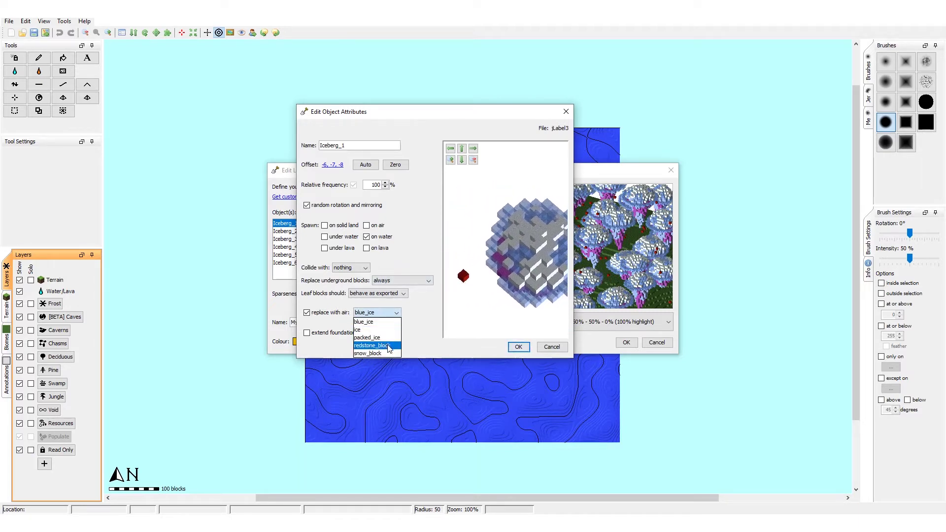
click(388, 346)
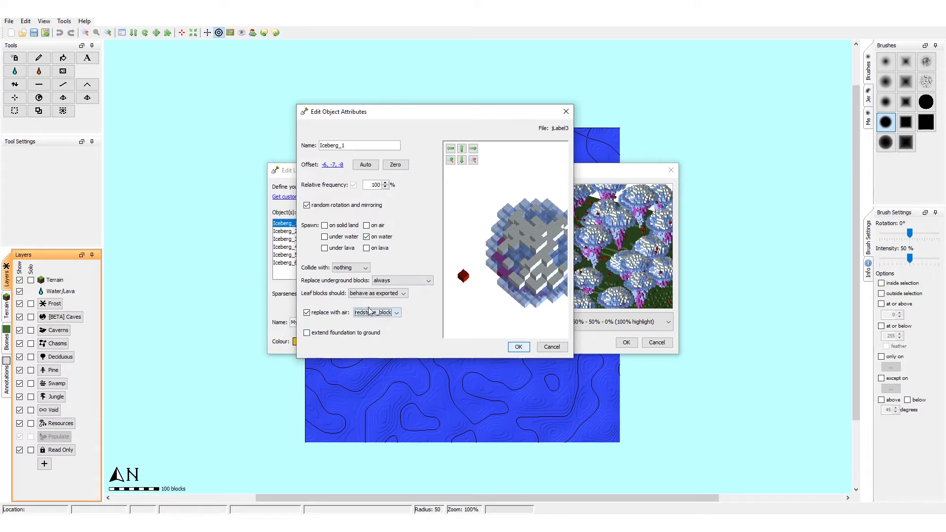
click(518, 346)
- Open the attributes of Iceberg_2 and set the Z axis (north to south) of its offset to -8
click(319, 232)
double_click(319, 231)
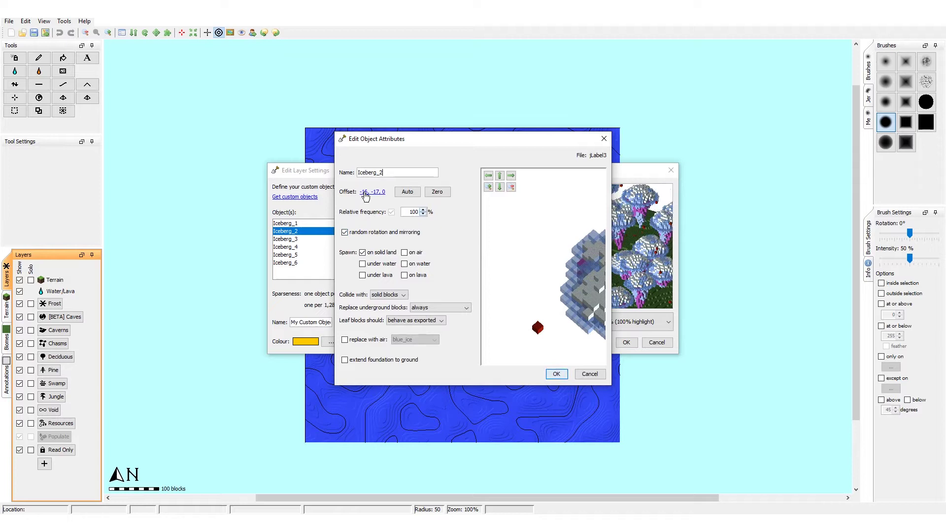
click(369, 192)
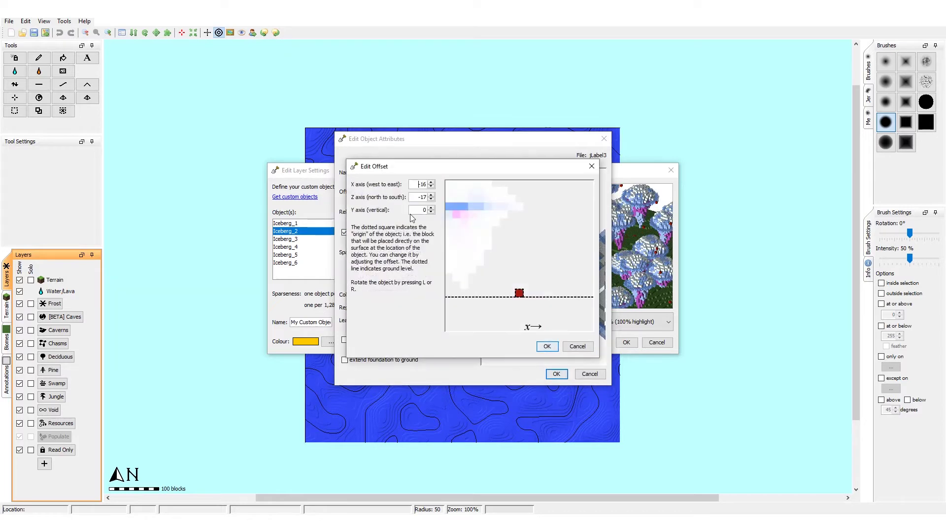
click(431, 200)
click(431, 200)
click(431, 200)
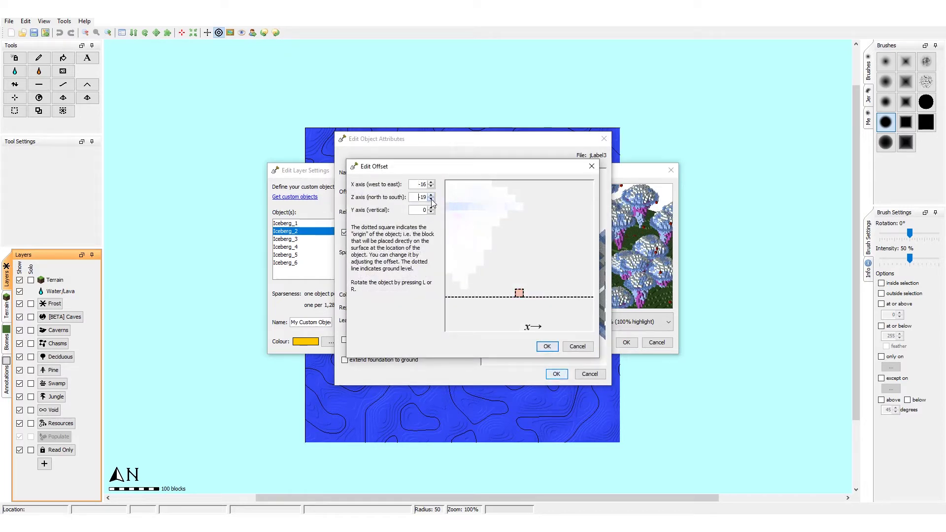
click(432, 200)
click(431, 200)
click(431, 199)
click(432, 197)
click(432, 197)
click(431, 196)
click(432, 196)
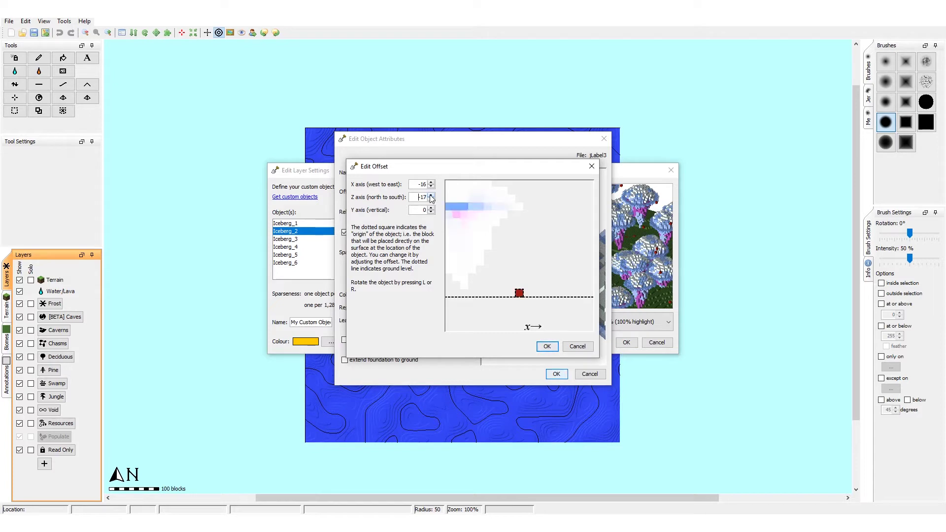
click(432, 196)
click(432, 197)
click(431, 196)
click(432, 196)
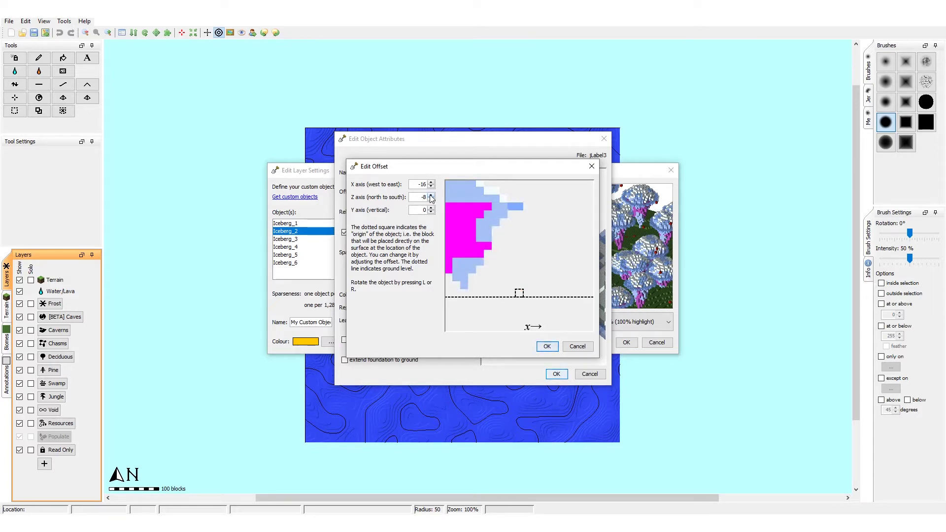
click(429, 200)
click(430, 196)
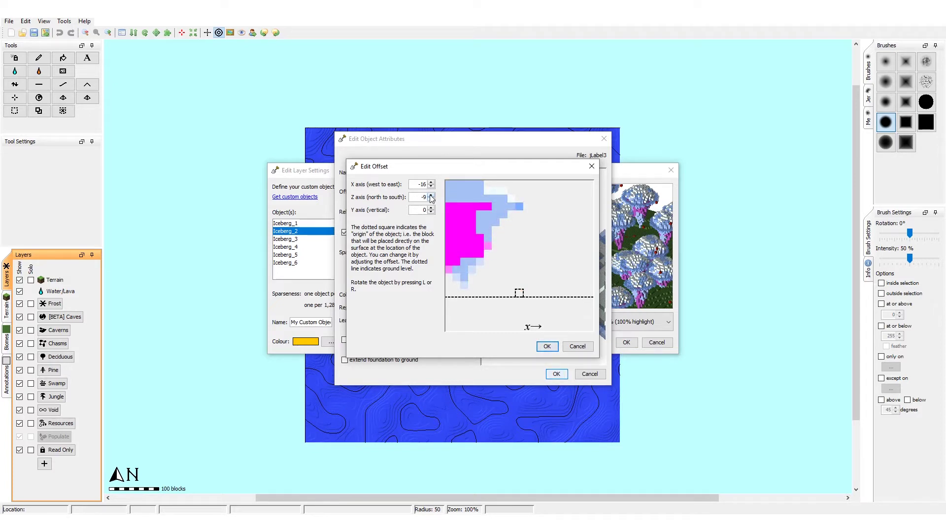
click(431, 195)
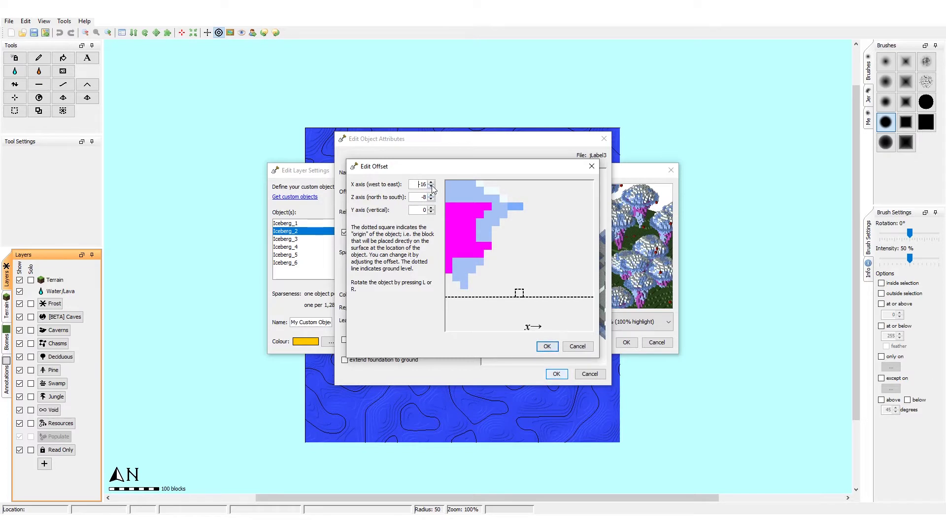
- Set the X axis offset of Iceberg_2 to -8 and the Y axis (vertical) offset to -12, and accept the offset
click(432, 185)
click(431, 184)
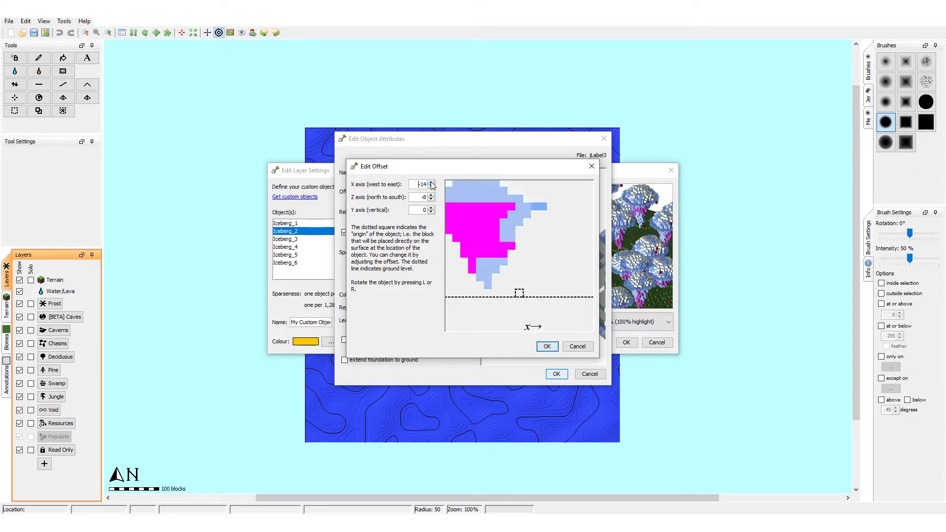
click(431, 184)
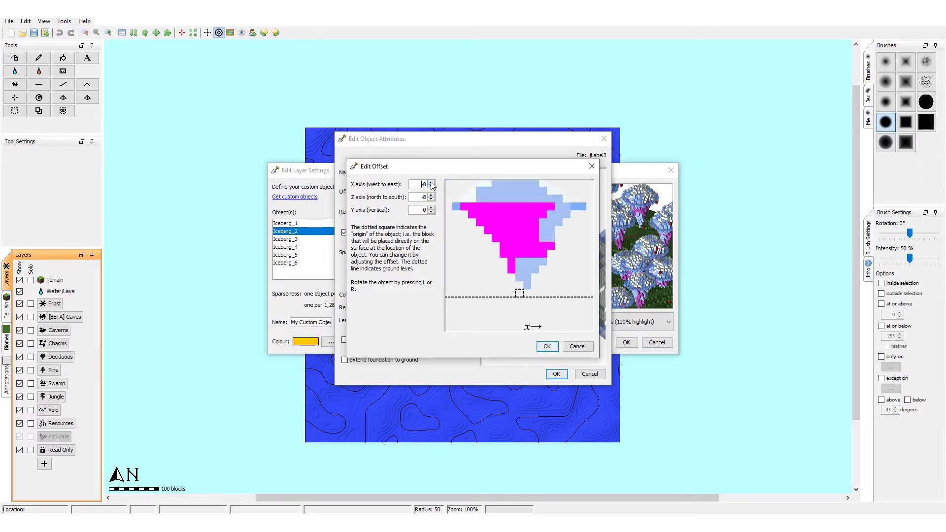
click(432, 212)
click(433, 211)
click(547, 347)
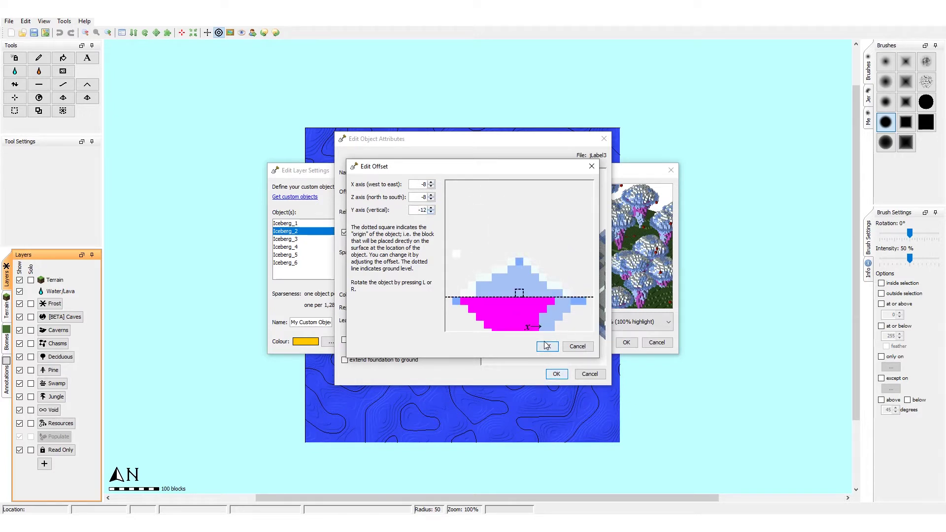
- Make Iceberg_2 spawn only on water instead of solid land and collide with nothing
click(380, 253)
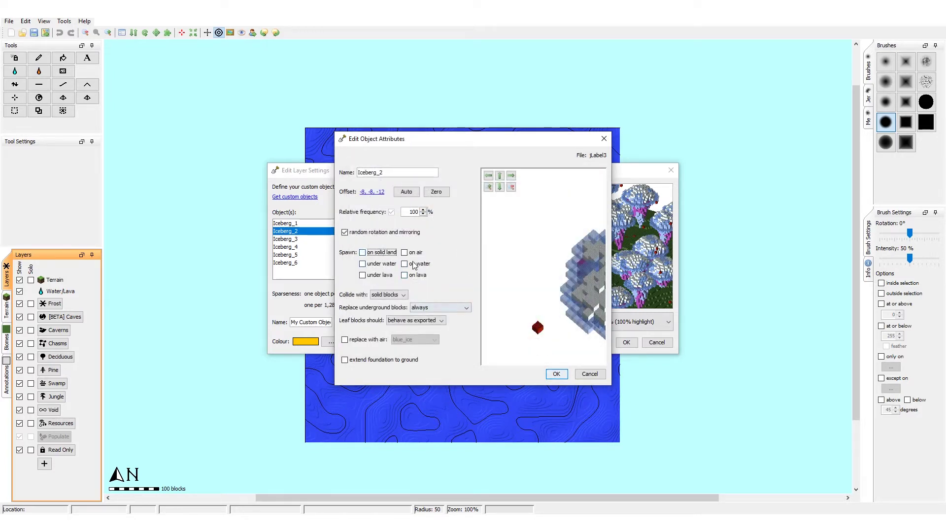
click(415, 264)
click(384, 296)
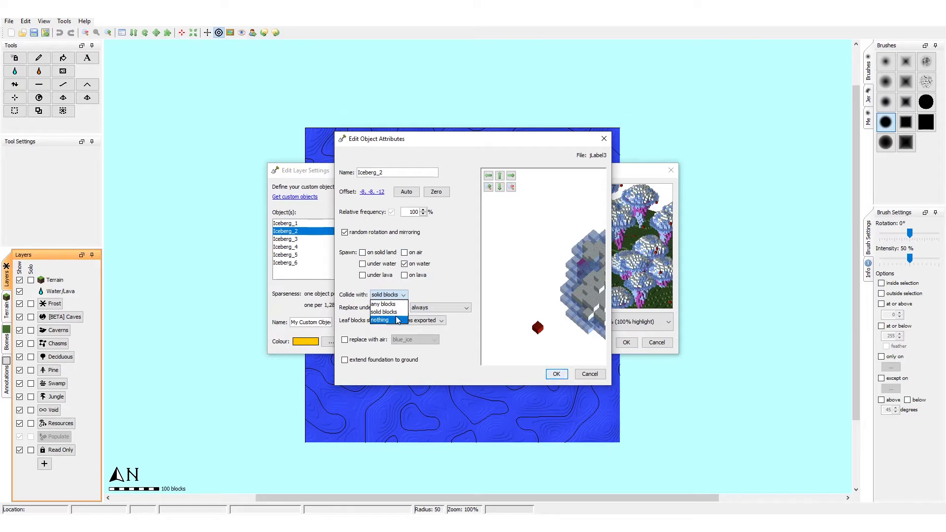
click(382, 319)
- Enable replacing redstone_block with air for Iceberg_2 and accept its attributes
click(367, 344)
click(414, 340)
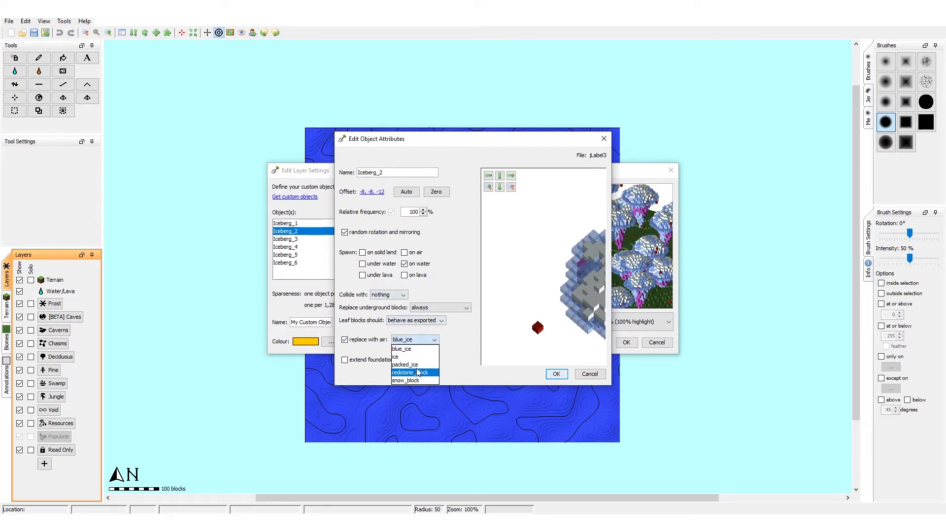
click(419, 373)
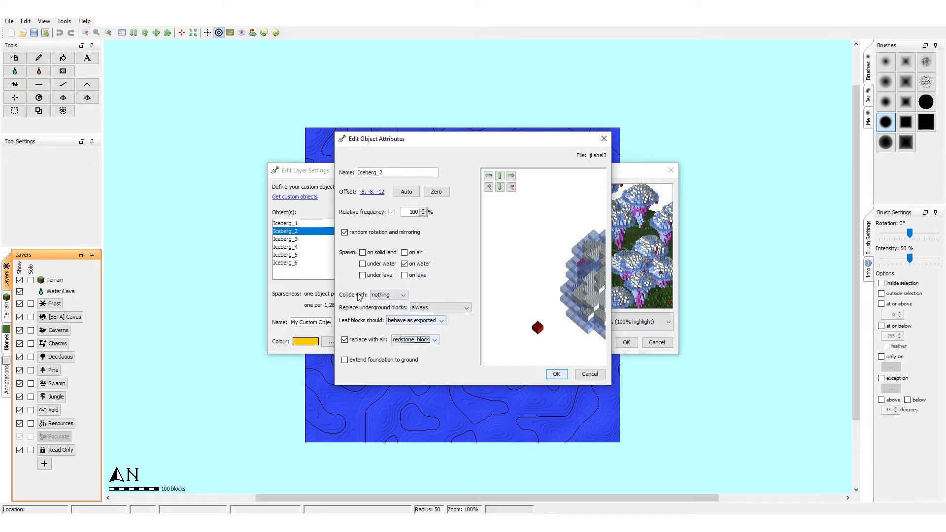
click(555, 375)
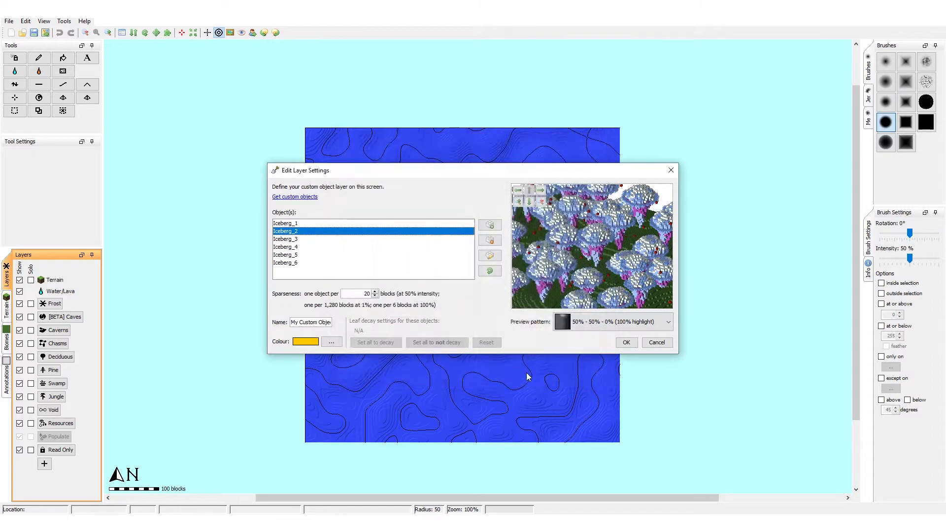
- Open the object attributes of Iceberg_3
click(285, 240)
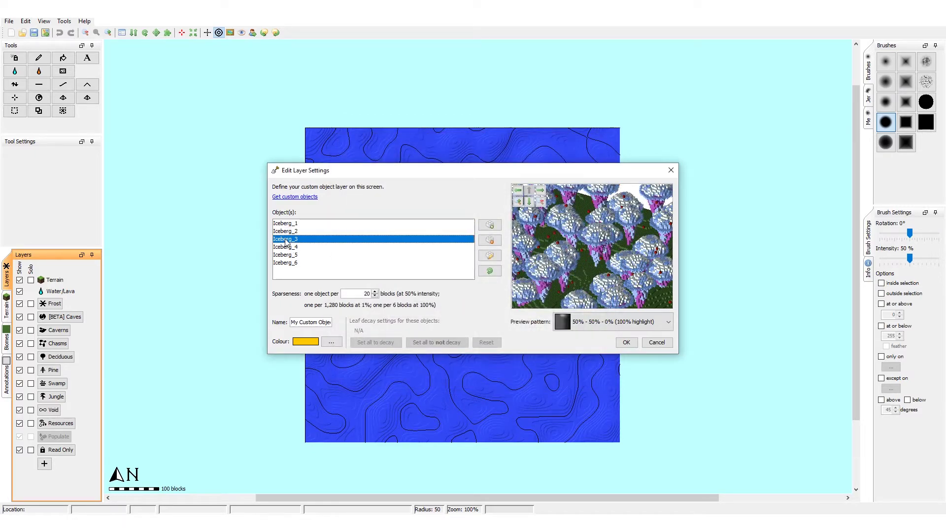
double_click(285, 240)
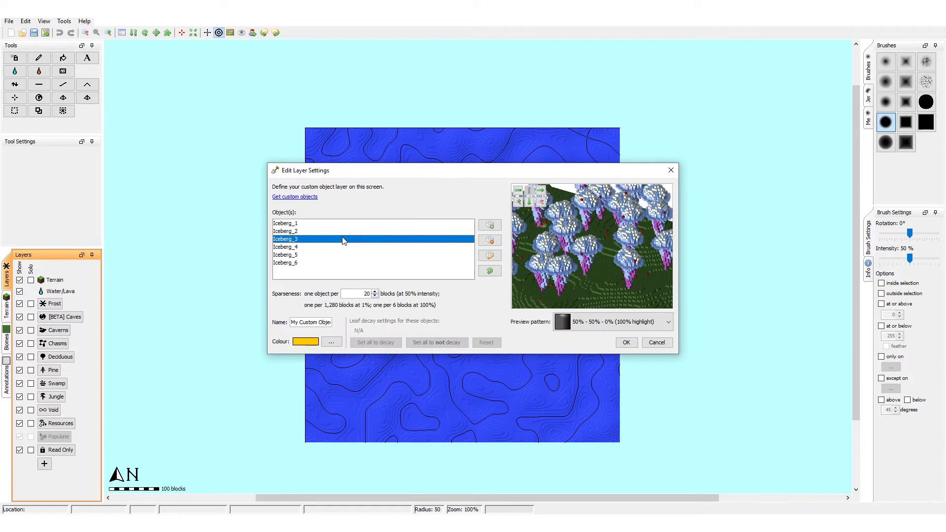
- Change the layer's preview pattern to 100% and look over the preview terrain
drag(575, 289, 573, 255)
drag(597, 300, 594, 234)
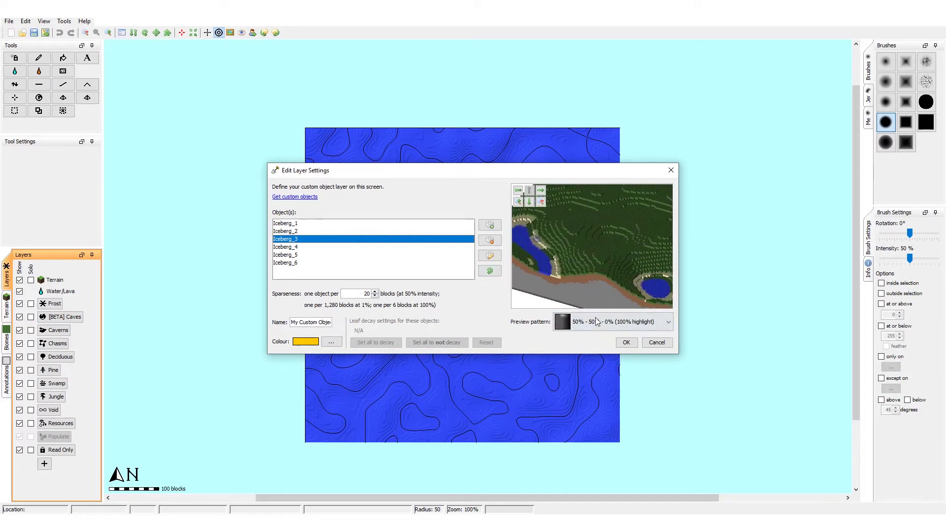
click(598, 322)
click(611, 359)
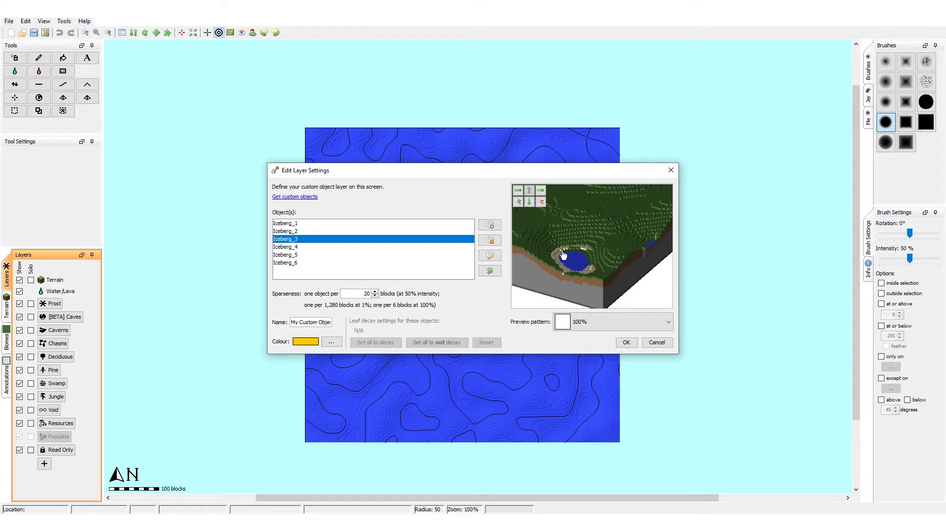
drag(563, 254, 623, 286)
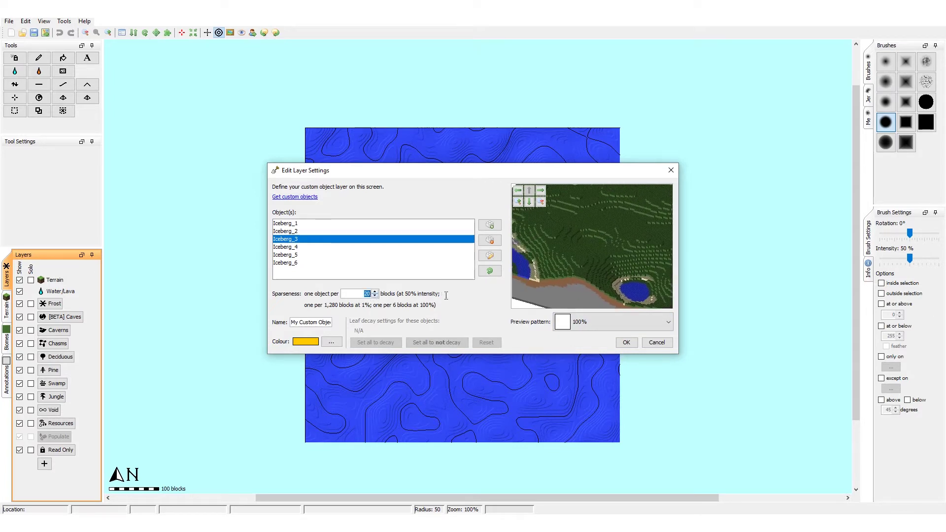
- Try a sparseness of one object per 500 blocks for the custom object layer
drag(446, 296, 188, 304)
double_click(365, 292)
text(500)
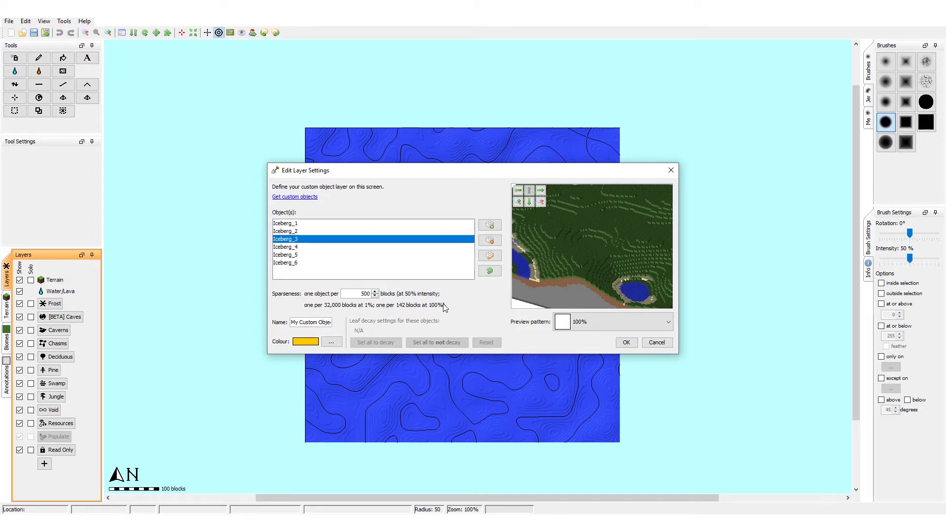
- Set the sparseness of the custom object layer to one object per 15 blocks
drag(355, 295, 445, 289)
text(20)
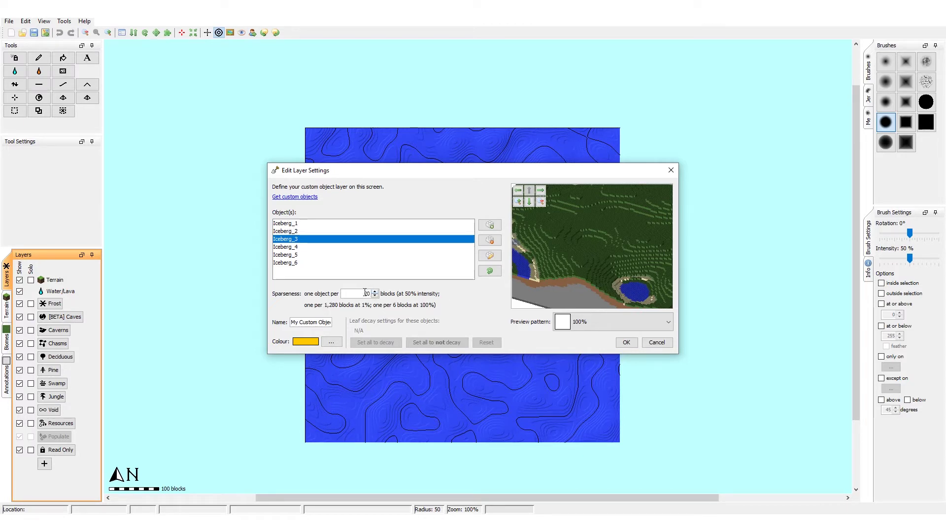
text(15)
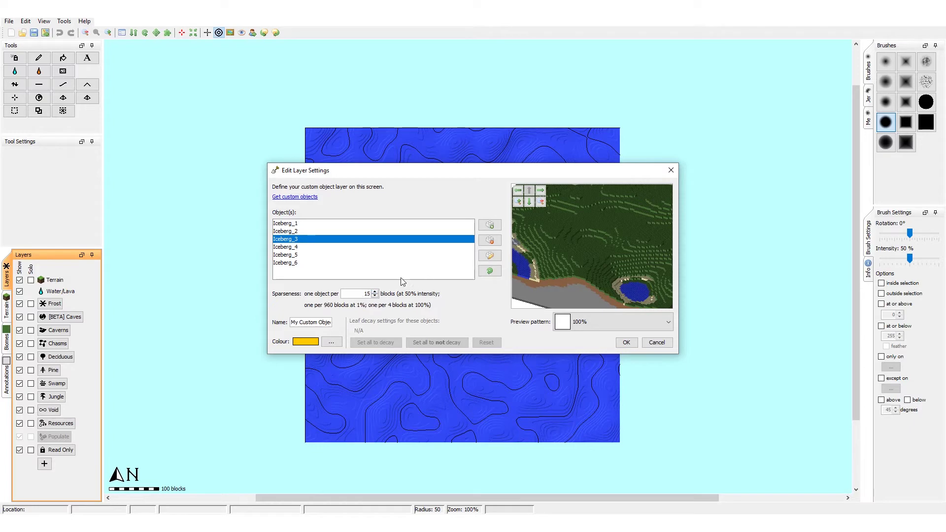
- Open the relative frequency of Iceberg_1 for editing and accept its attributes
double_click(286, 223)
drag(440, 127, 517, 110)
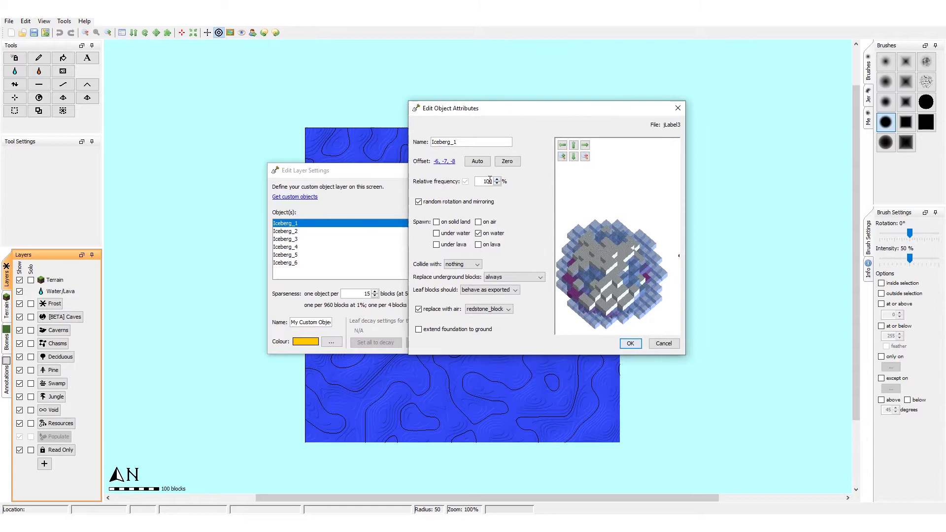
drag(481, 181, 576, 172)
click(630, 343)
- Inspect the shape of Iceberg_6, edit its relative frequency and accept its attributes
double_click(286, 263)
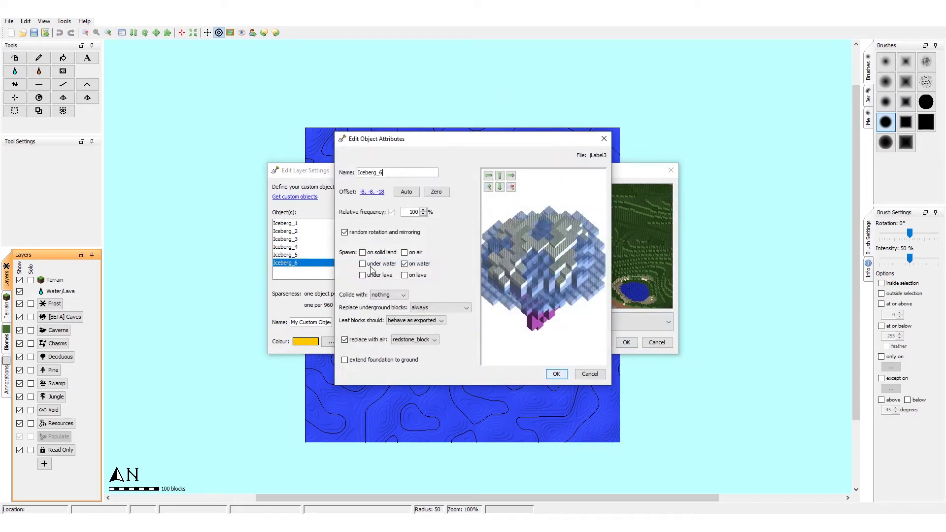
scroll(546, 291, down, 1)
drag(543, 302, 538, 283)
scroll(538, 291, up, 1)
drag(419, 212, 381, 213)
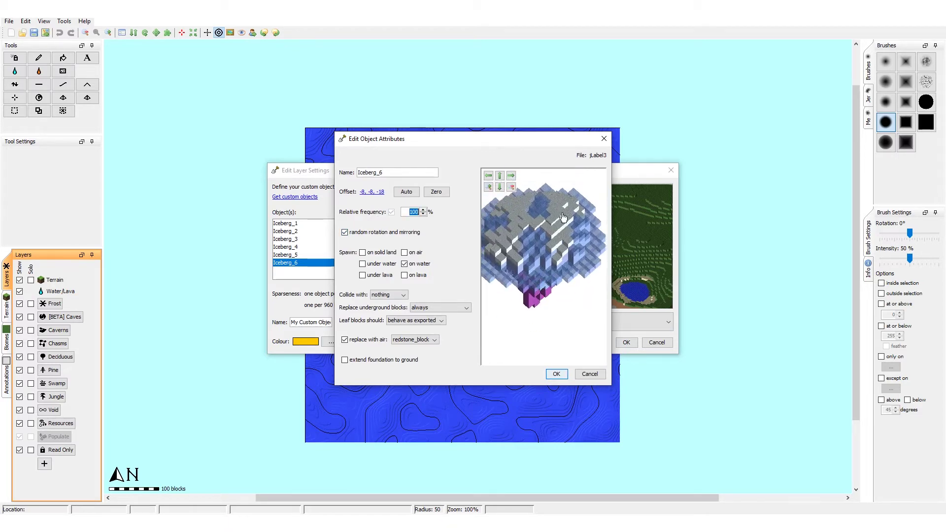
click(556, 379)
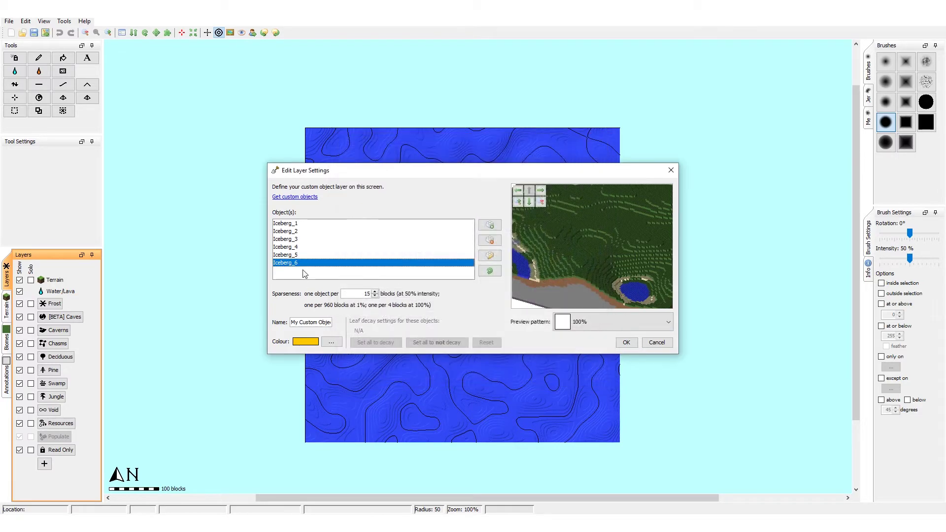
- Edit the relative frequency of Iceberg_5 and accept its attributes
double_click(307, 255)
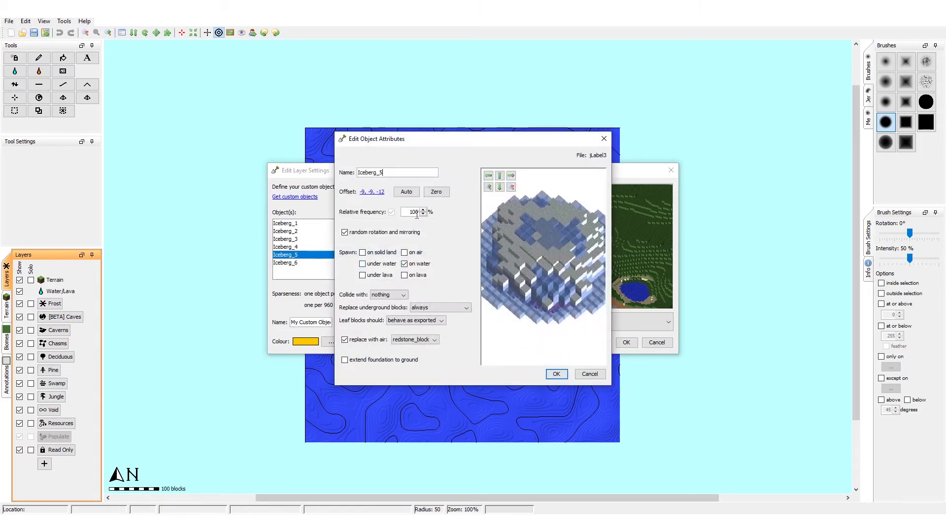
key(Tab)
click(556, 374)
- Set the relative frequency of Iceberg_4 to 40% and accept its attributes
double_click(295, 247)
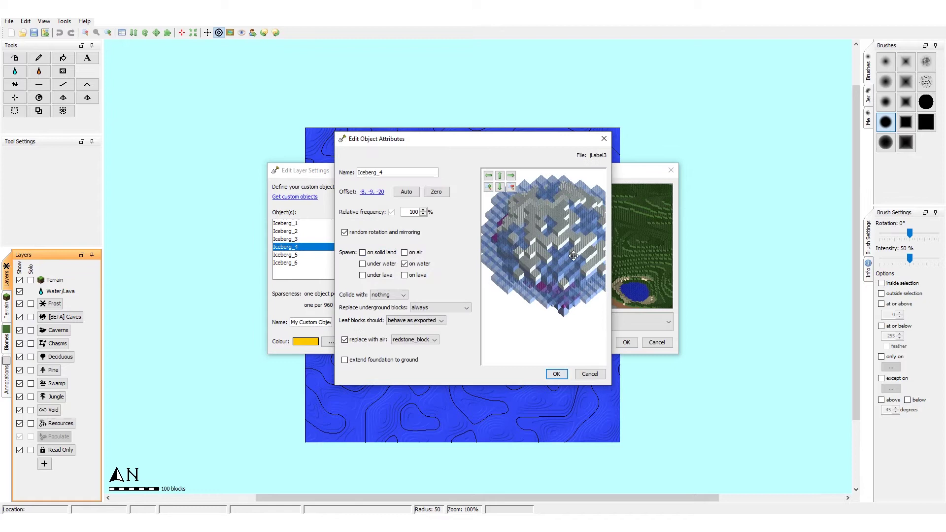
drag(574, 257, 544, 288)
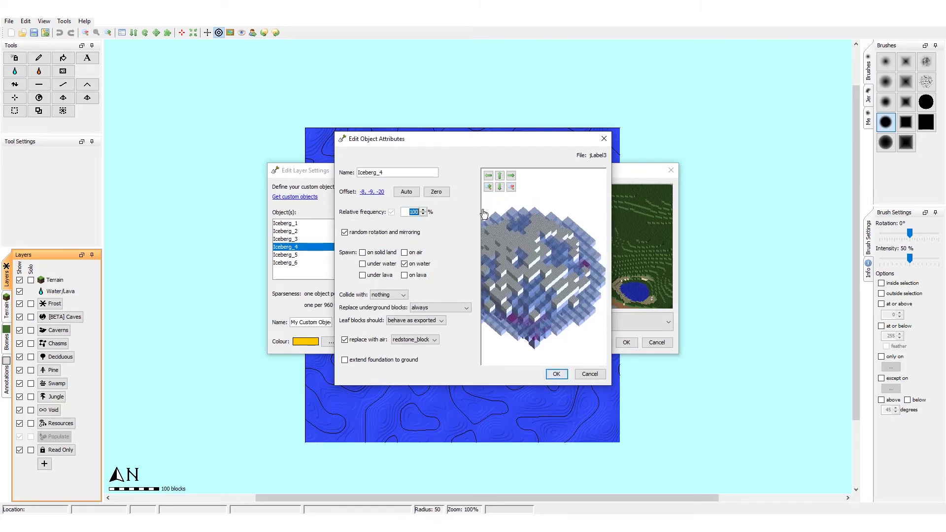
click(557, 375)
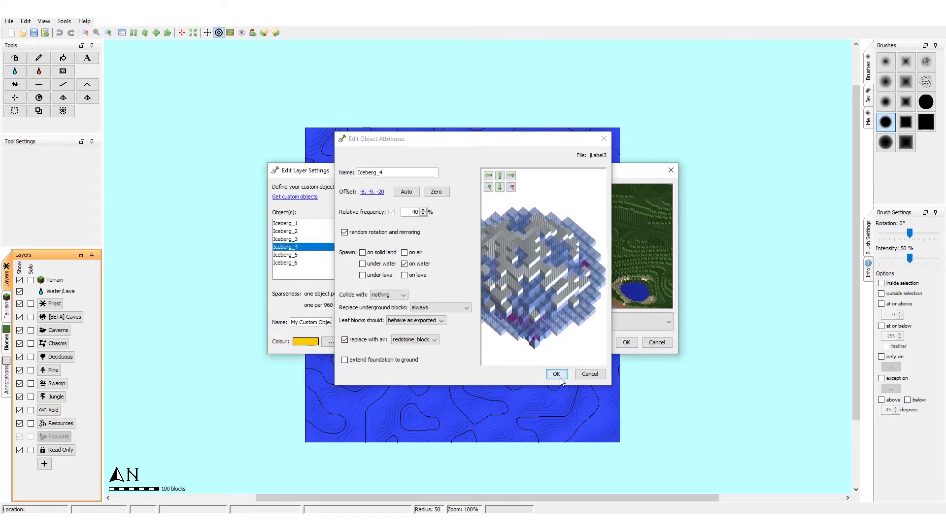
- Set the relative frequency of Iceberg_3 to 75% and accept its attributes
click(312, 240)
double_click(312, 239)
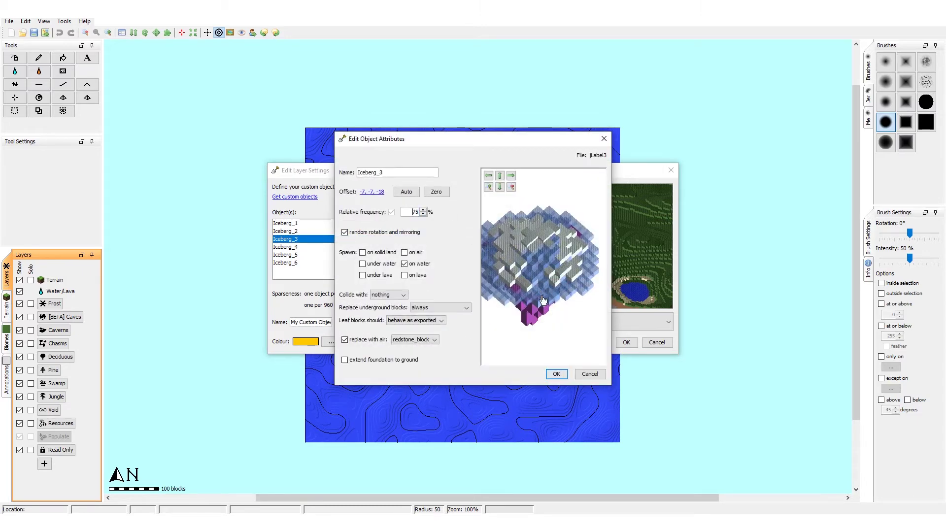
click(556, 375)
- Edit the relative frequency of Iceberg_2, and set the relative frequency of Iceberg_1 to 120%, accepting the attributes of each
double_click(315, 231)
click(556, 374)
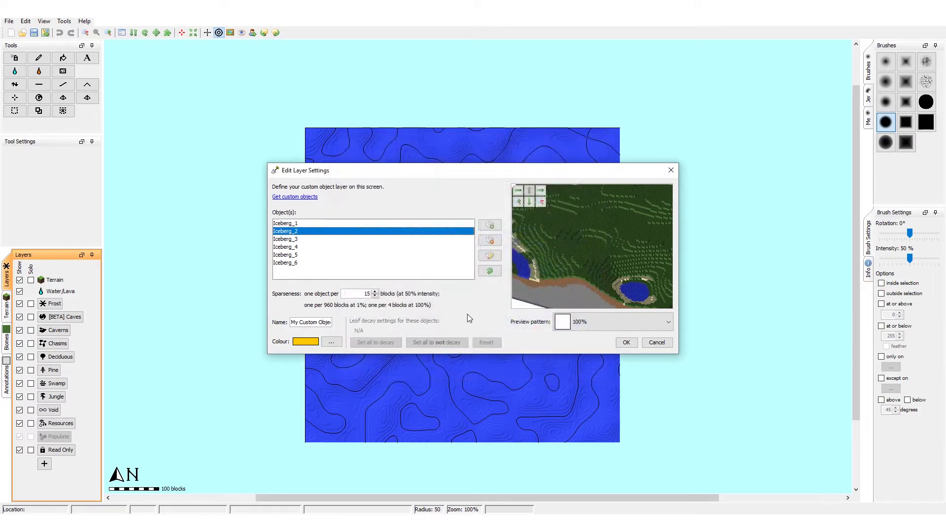
double_click(296, 223)
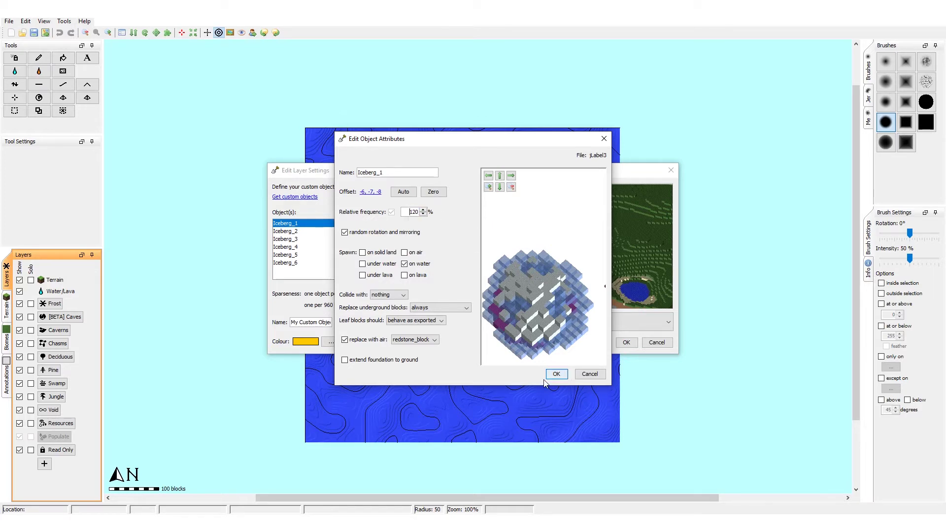
click(556, 375)
drag(571, 255, 555, 287)
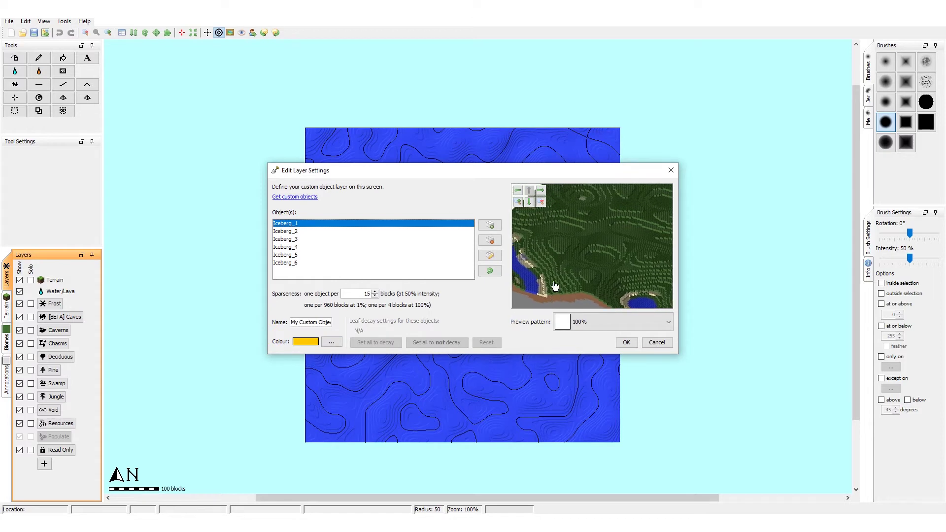
- Name the layer Ice berg, set its sparseness to one object per 25 blocks, choose a pale aqua colour and accept the settings
scroll(575, 285, down, 1)
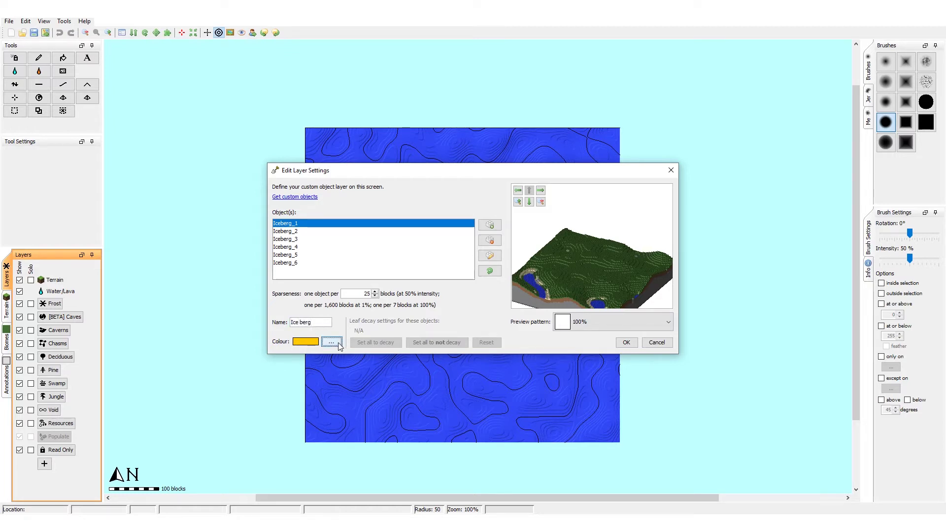
click(331, 342)
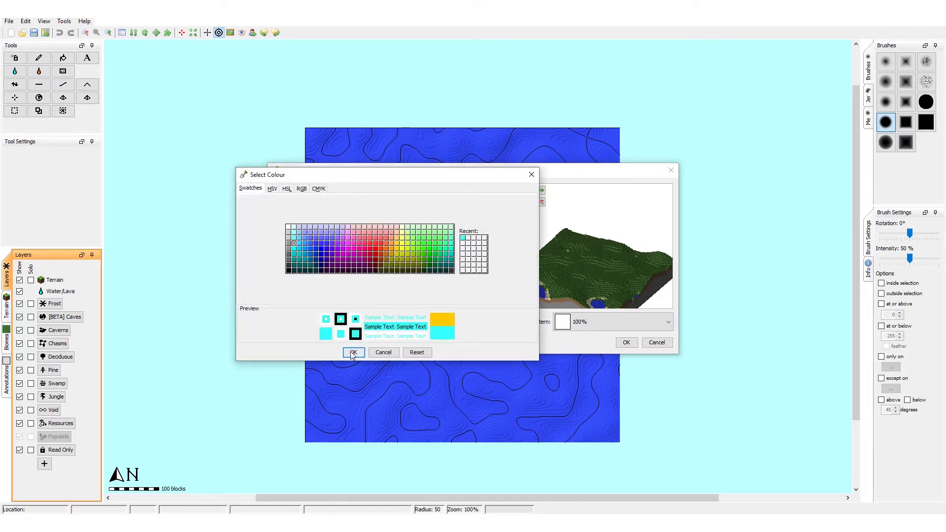
click(452, 233)
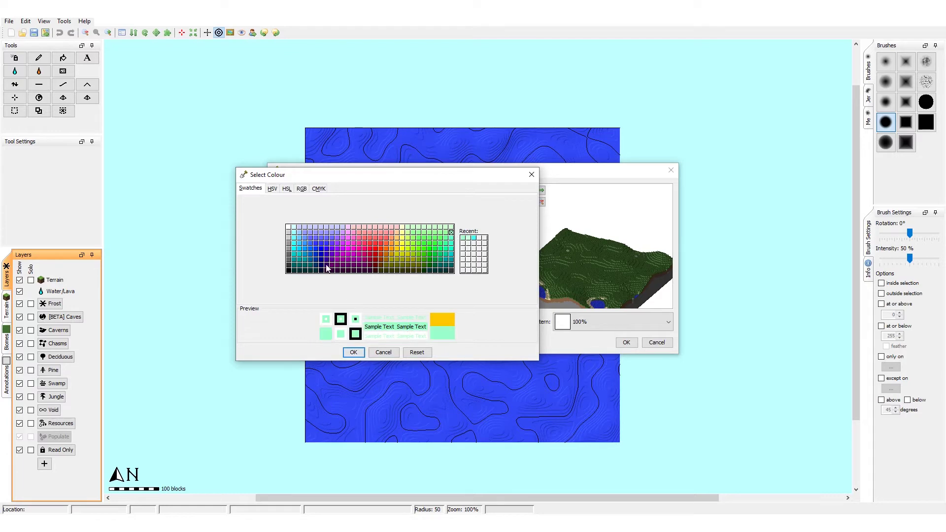
click(354, 352)
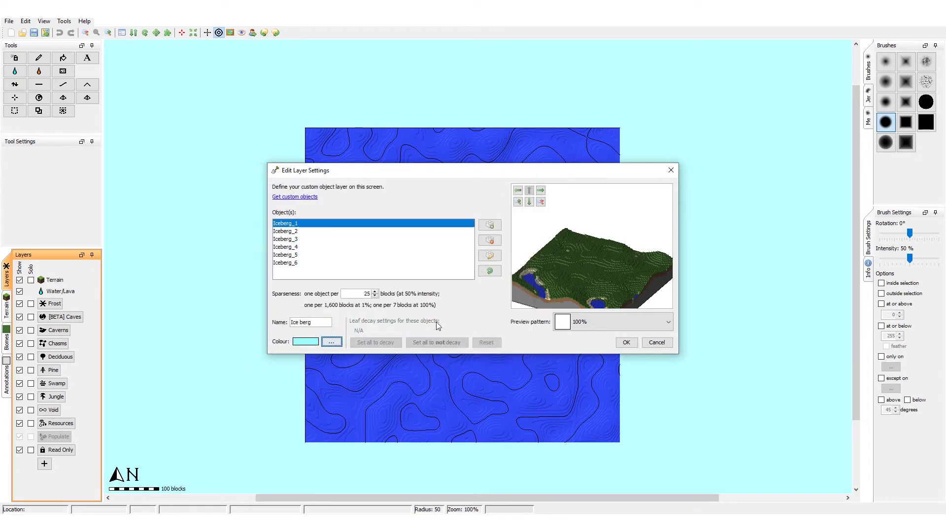
click(626, 342)
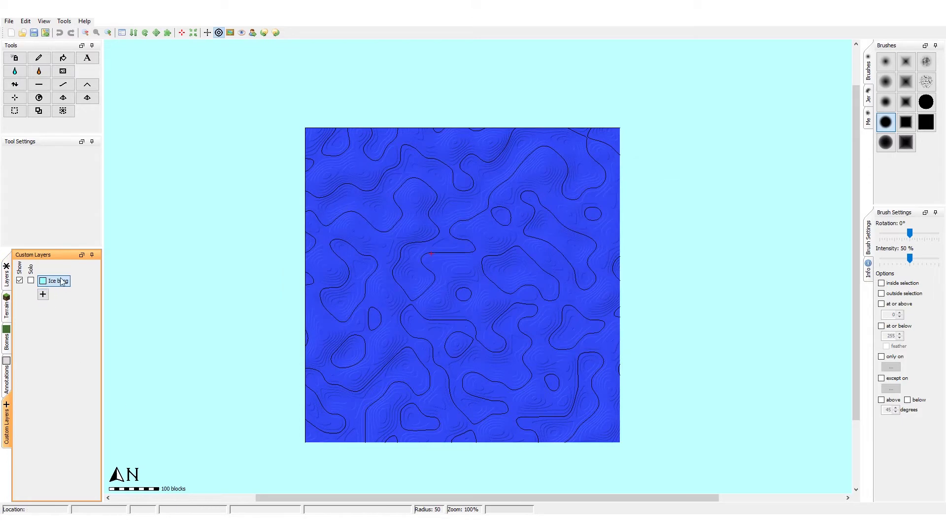
- Set up the Pencil tool with the soft noise brush at 100% intensity and make Ice berg the layer for painting
click(39, 57)
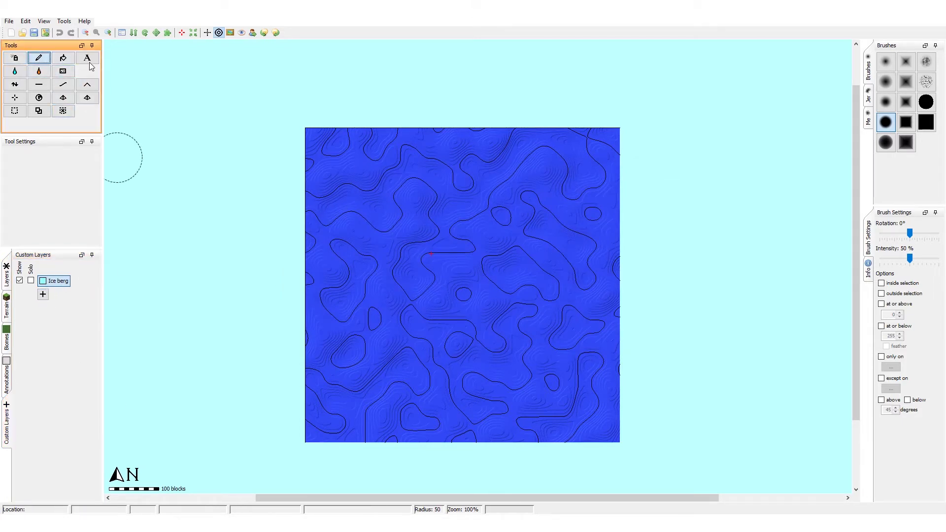
click(877, 70)
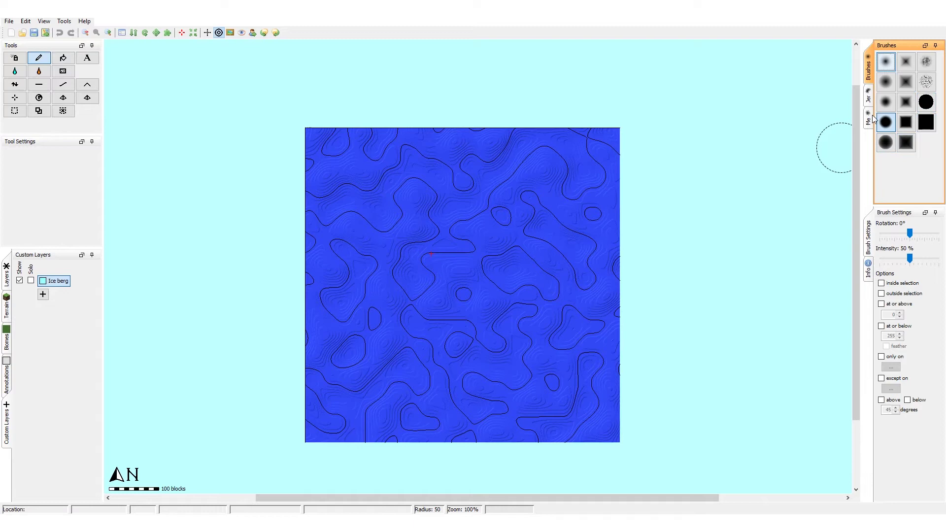
click(868, 118)
click(869, 96)
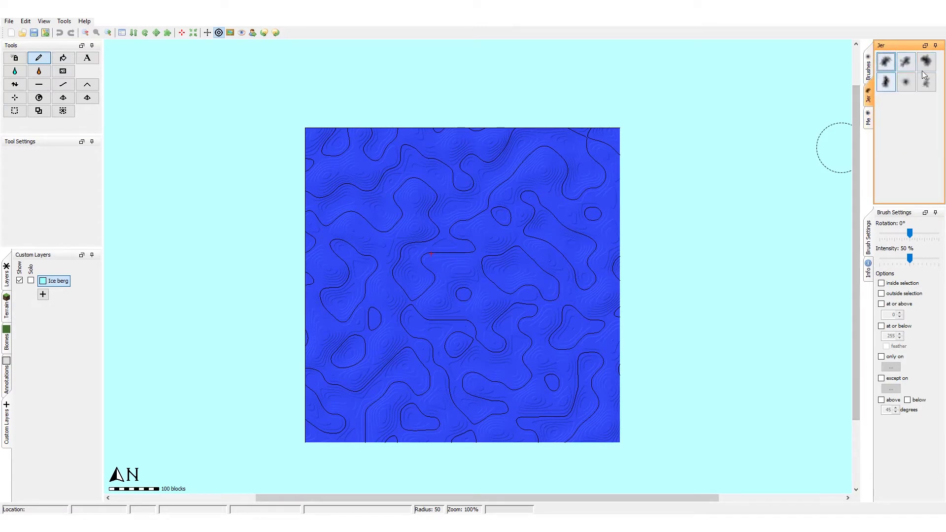
click(869, 69)
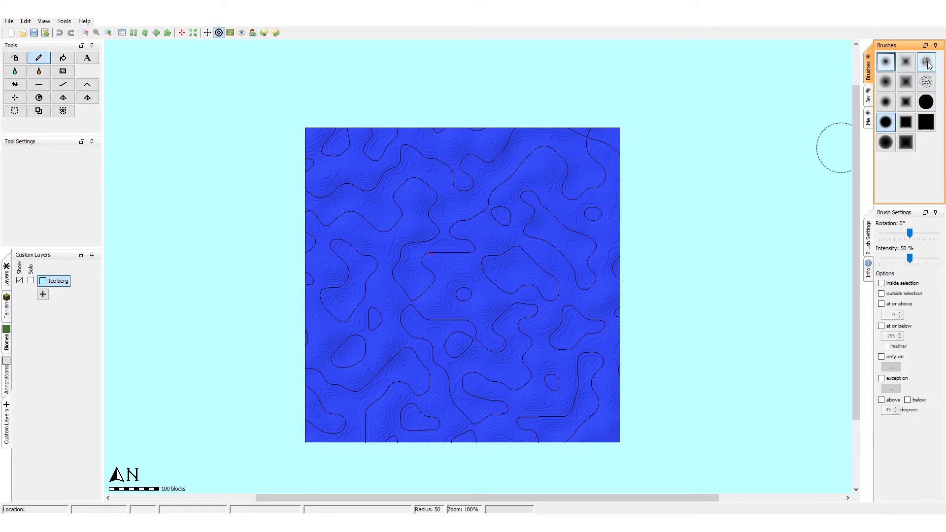
drag(911, 261, 939, 261)
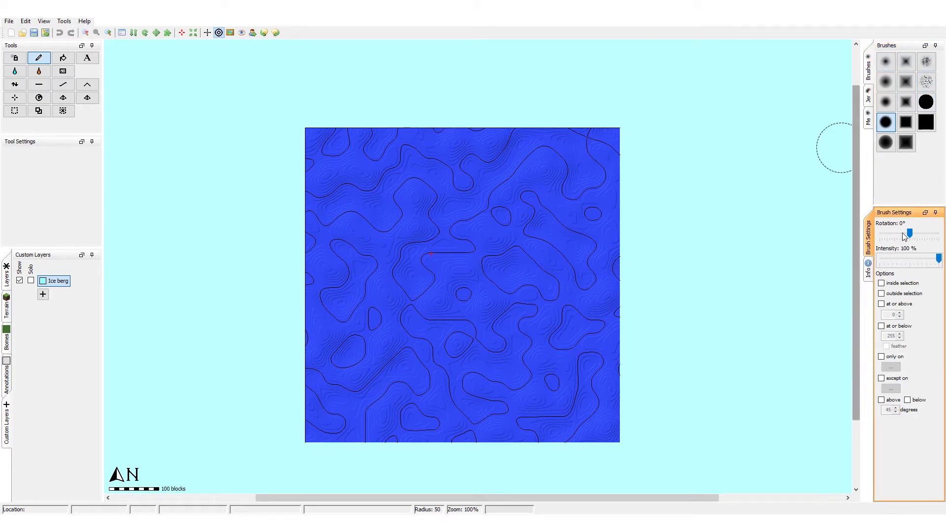
click(927, 61)
scroll(506, 252, down, 13)
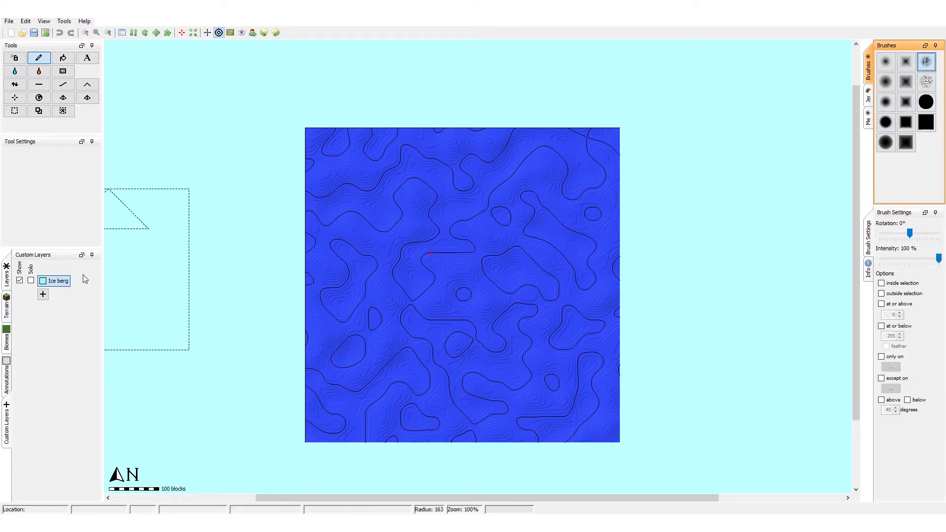
click(60, 281)
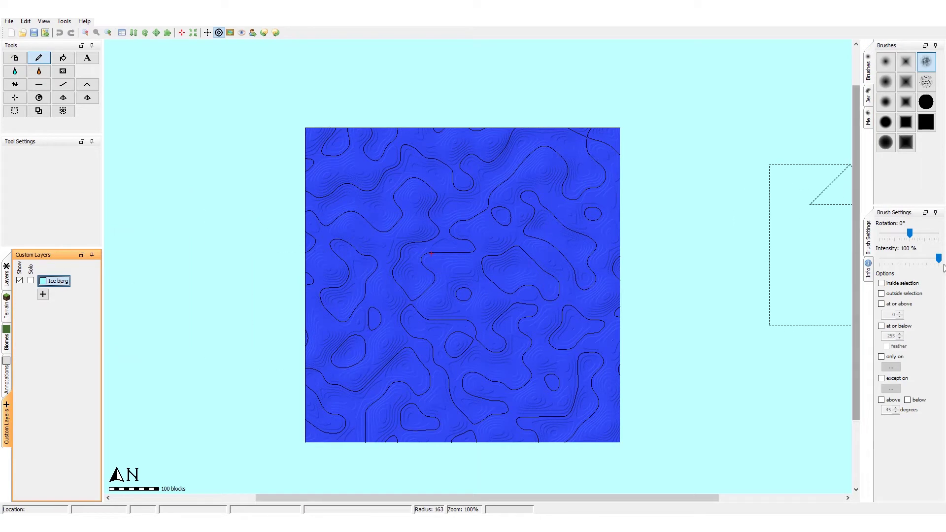
- Review the Ice berg layer's object list and sparseness settings without changing them
right_click(61, 281)
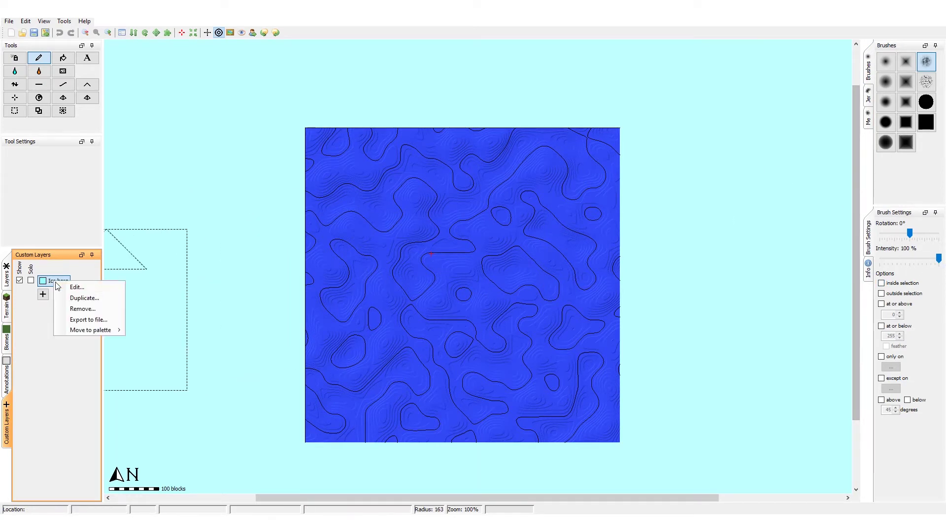
click(75, 287)
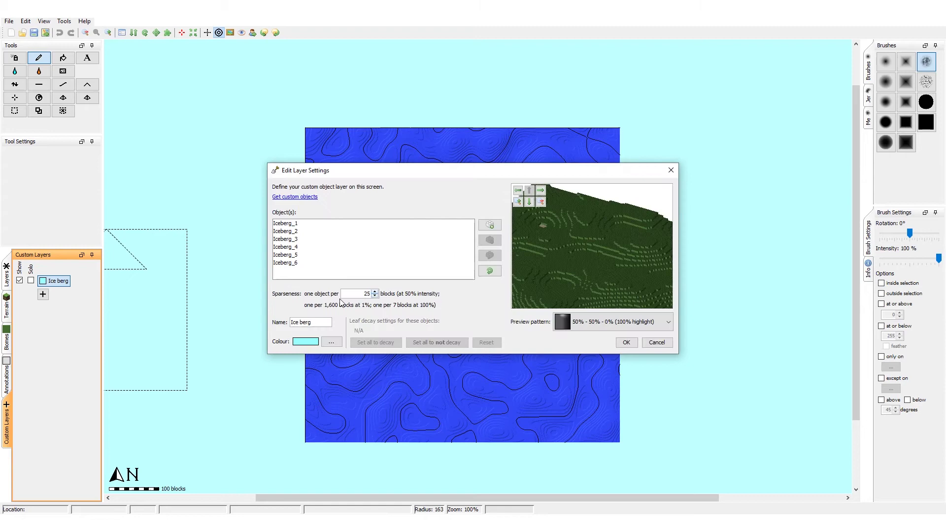
click(671, 170)
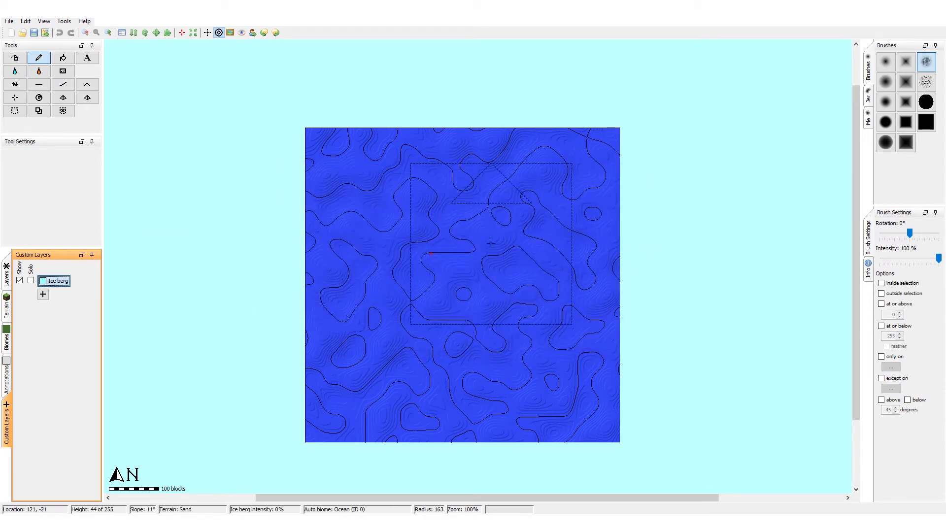
- Paint three separate Ice berg patches near the map centre with the noise brush, varying its radius and rotation for each
alt+scroll(461, 260, down, 1)
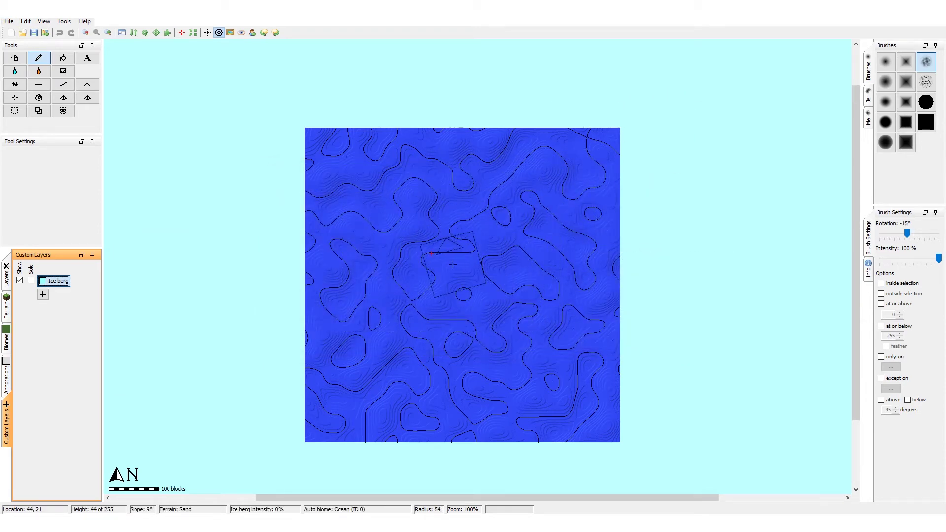
scroll(453, 265, up, 1)
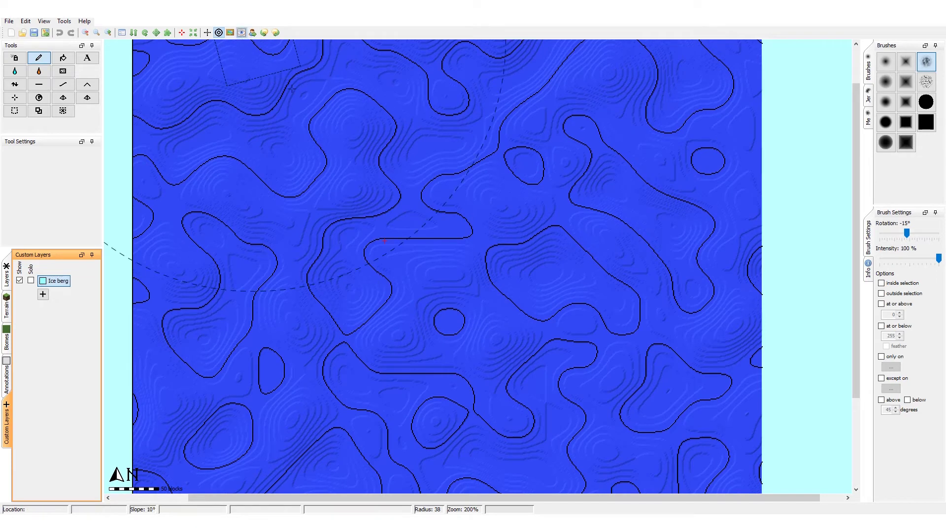
click(390, 226)
key(ctrl+z)
scroll(391, 225, up, 3)
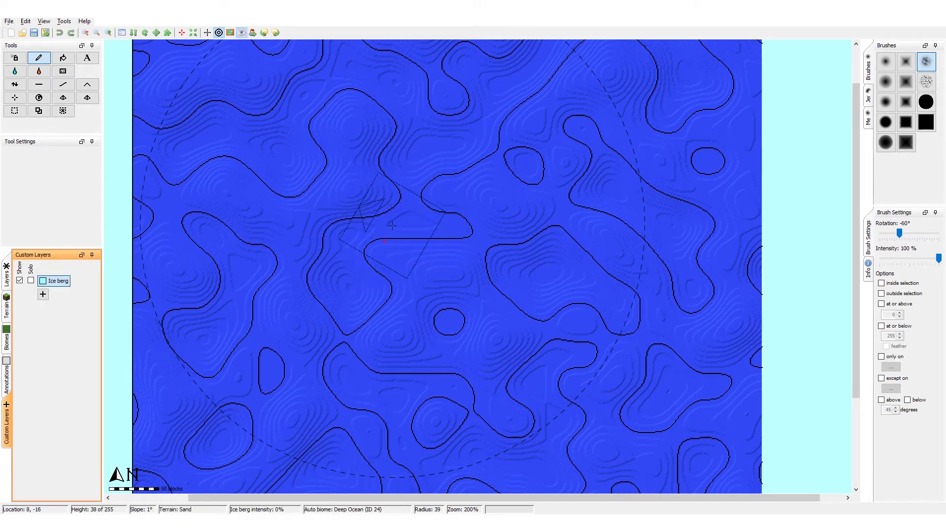
click(395, 225)
scroll(443, 253, down, 3)
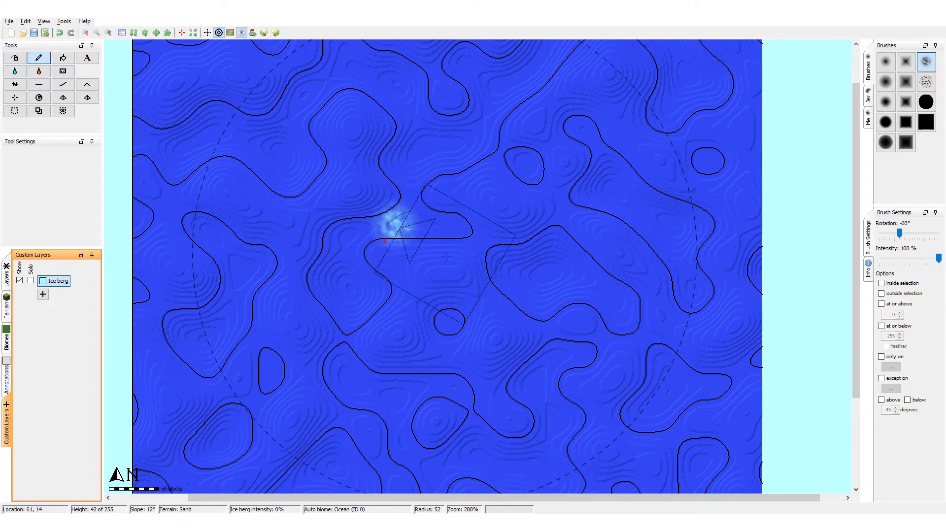
click(446, 258)
alt+scroll(401, 301, down, 5)
scroll(391, 314, up, 6)
click(389, 315)
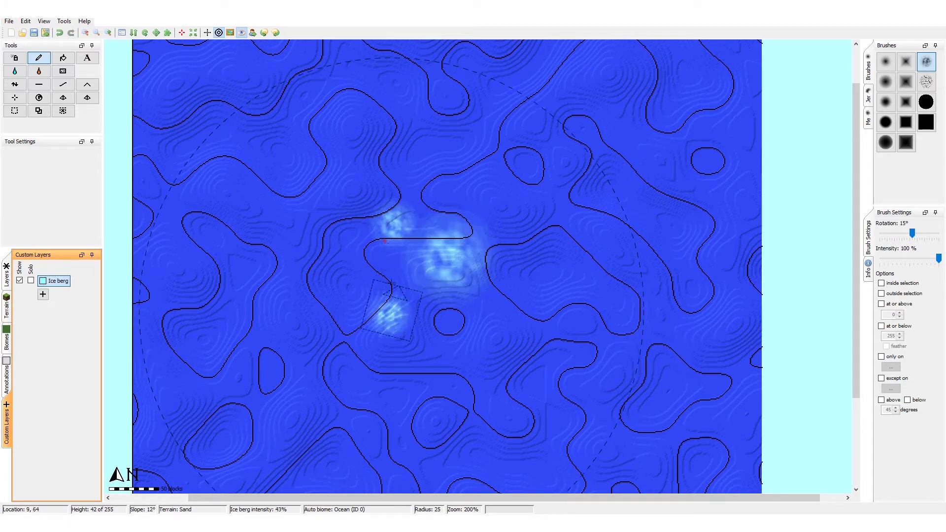
click(926, 82)
scroll(450, 262, down, 16)
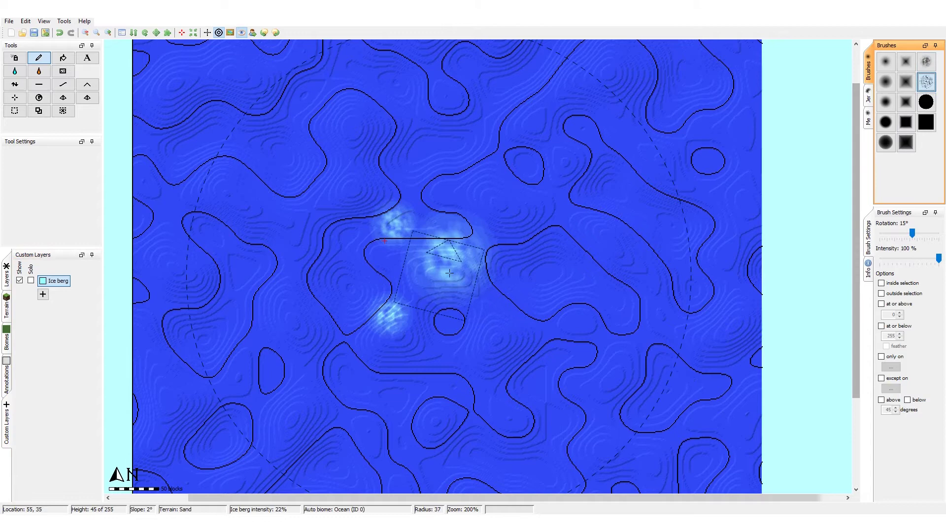
scroll(450, 263, up, 8)
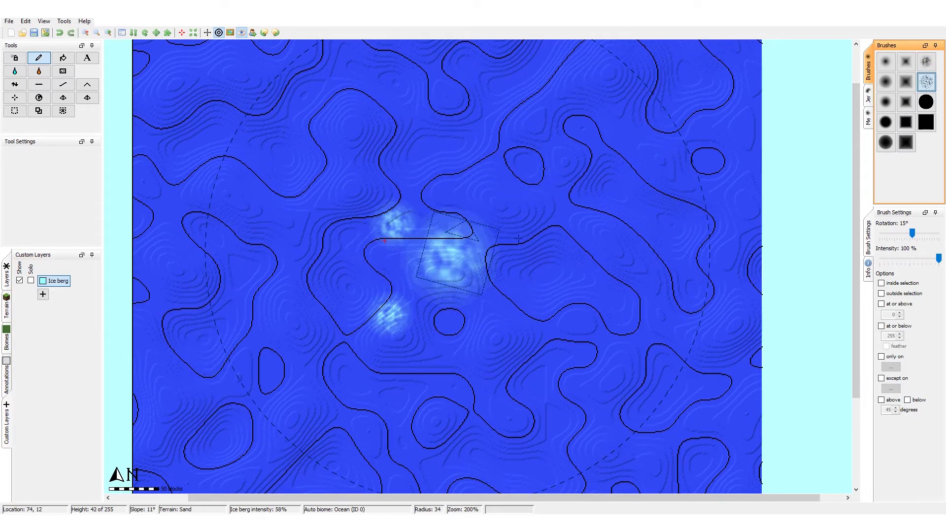
click(869, 96)
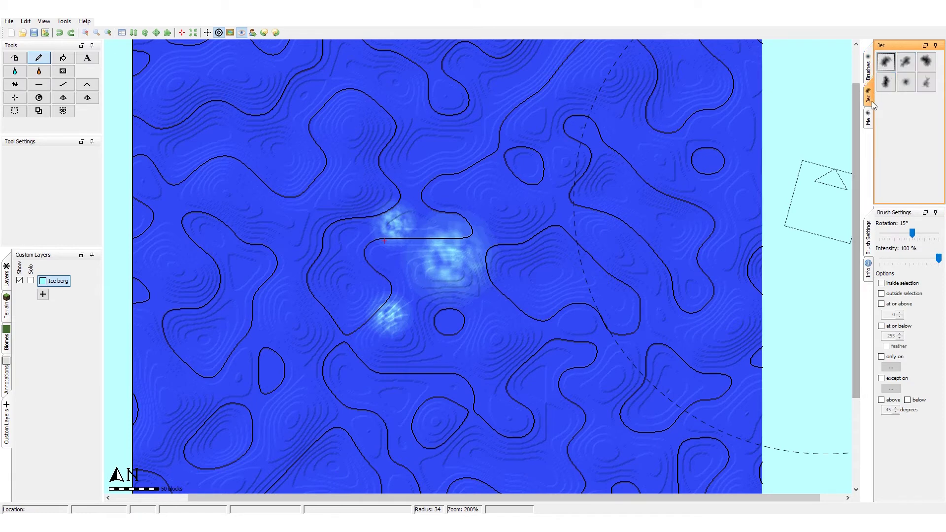
click(927, 83)
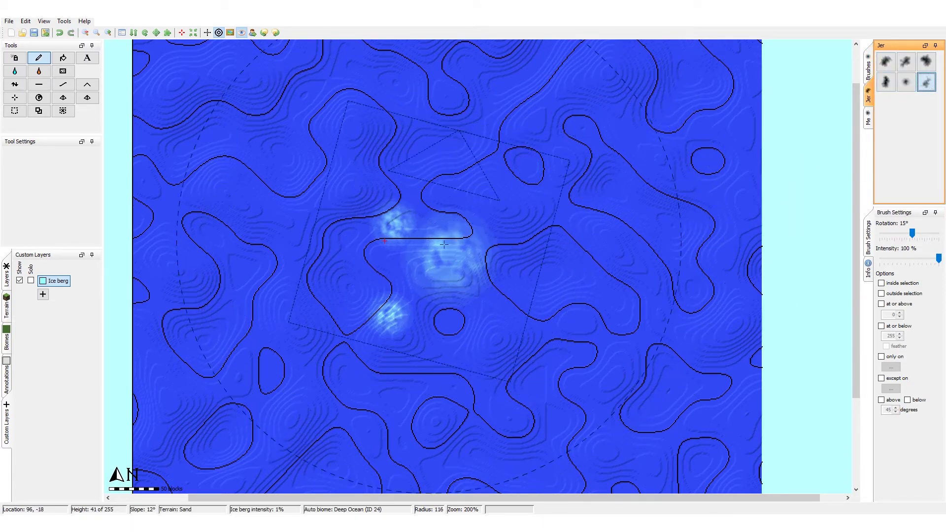
click(456, 256)
- Paint a dense Ice berg spot in the middle of the largest patch with a splatter-shaped Me brush at radius 29 and 0° rotation
click(868, 117)
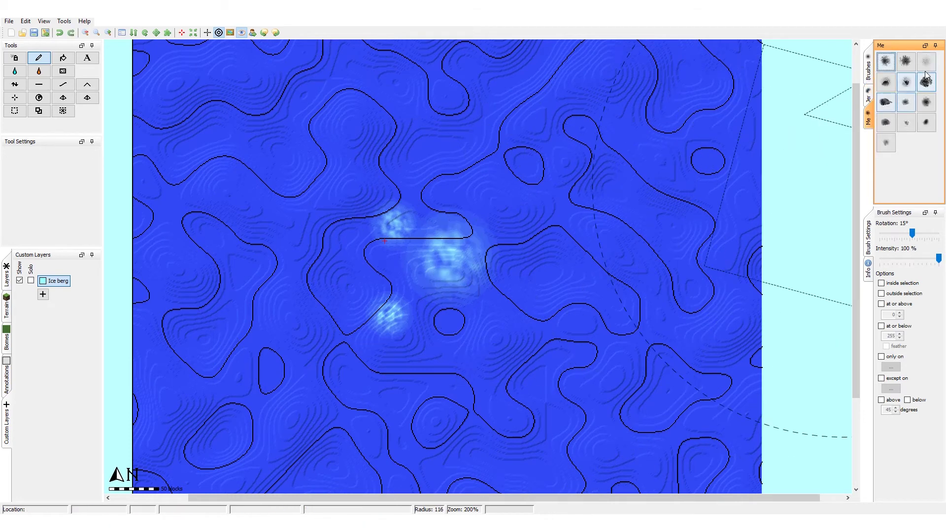
click(907, 61)
scroll(453, 261, down, 7)
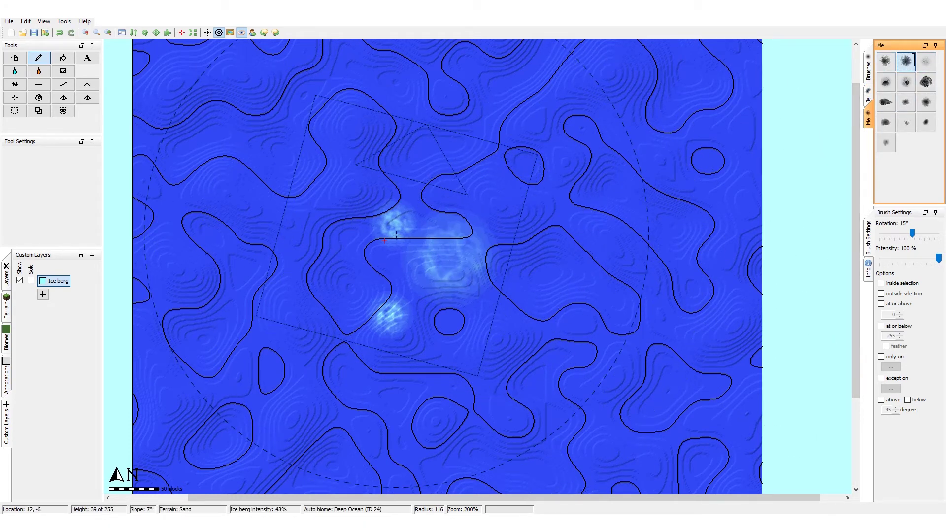
scroll(392, 321, down, 7)
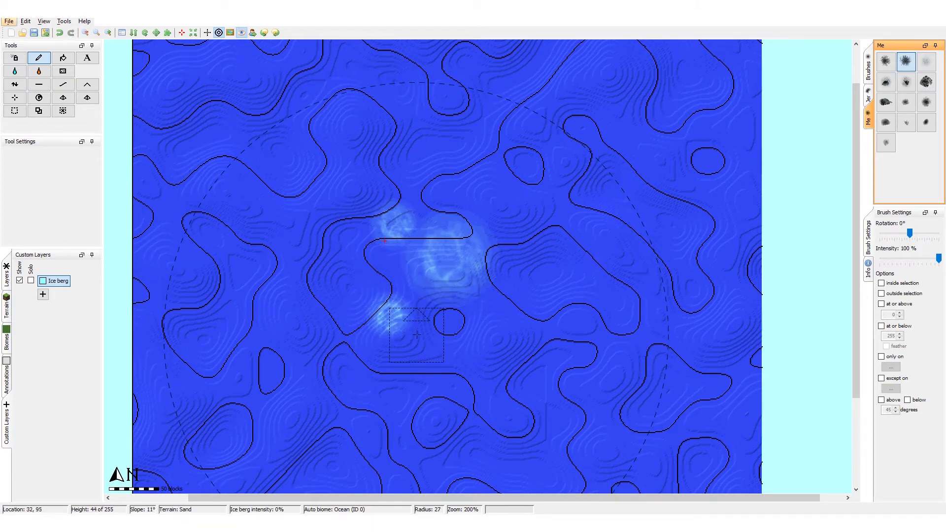
ctrl+scroll(424, 319, up, 1)
scroll(430, 280, up, 1)
click(415, 253)
key(ctrl+z)
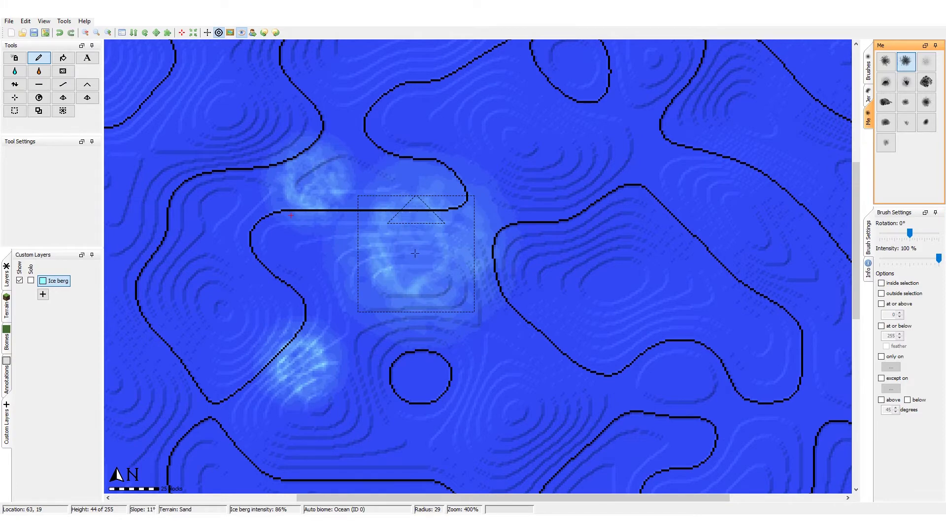
drag(415, 253, 420, 250)
- Make Frost the layer for painting and try it over the largest iceberg patch with the splatter-shaped Me brush
scroll(421, 251, up, 6)
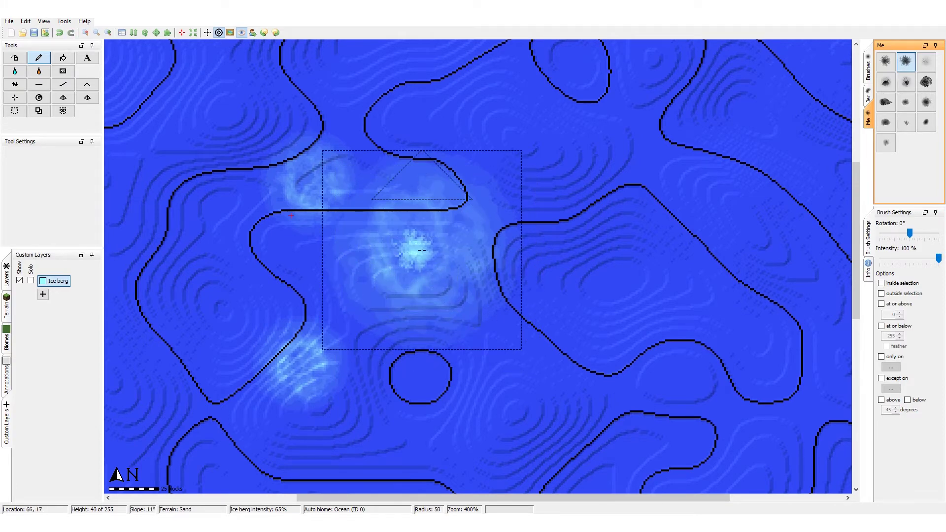
scroll(423, 250, up, 1)
ctrl+scroll(512, 262, down, 1)
middle_drag(419, 295, 511, 329)
key(alt)
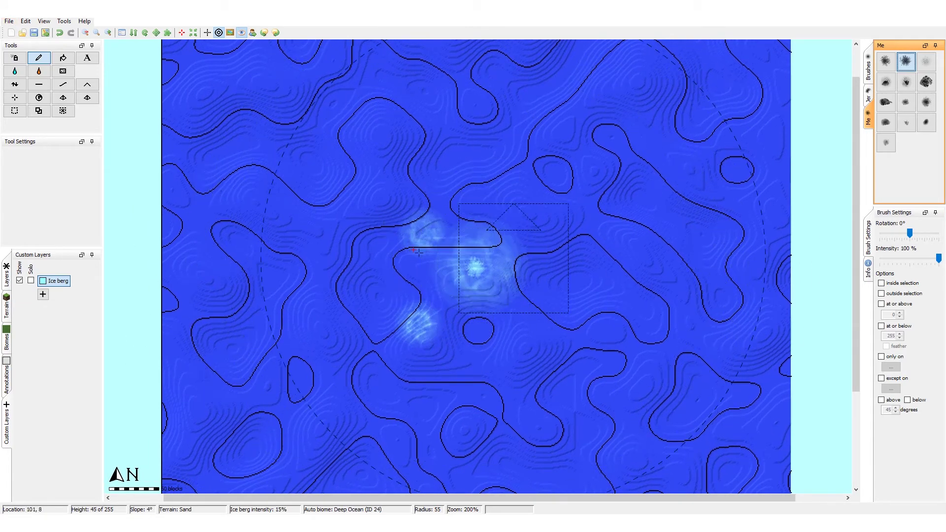
click(7, 309)
click(7, 284)
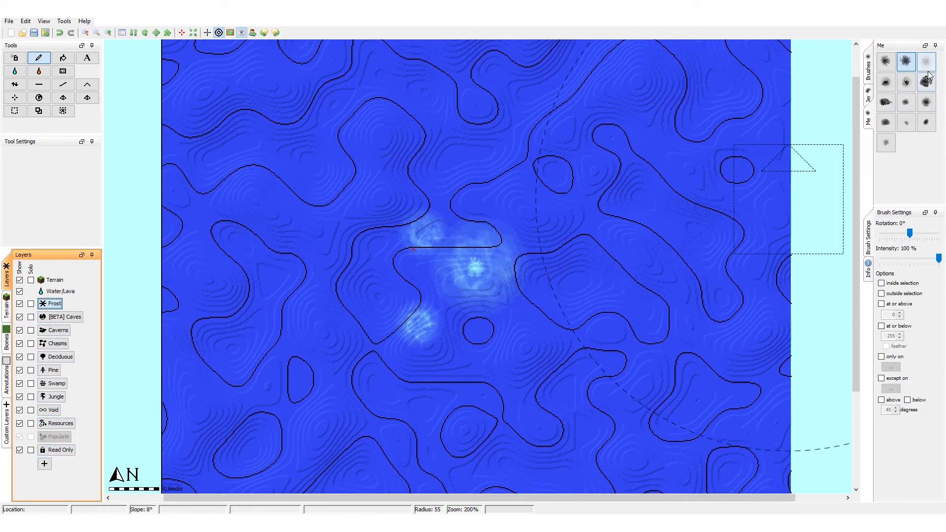
scroll(580, 259, down, 7)
click(484, 259)
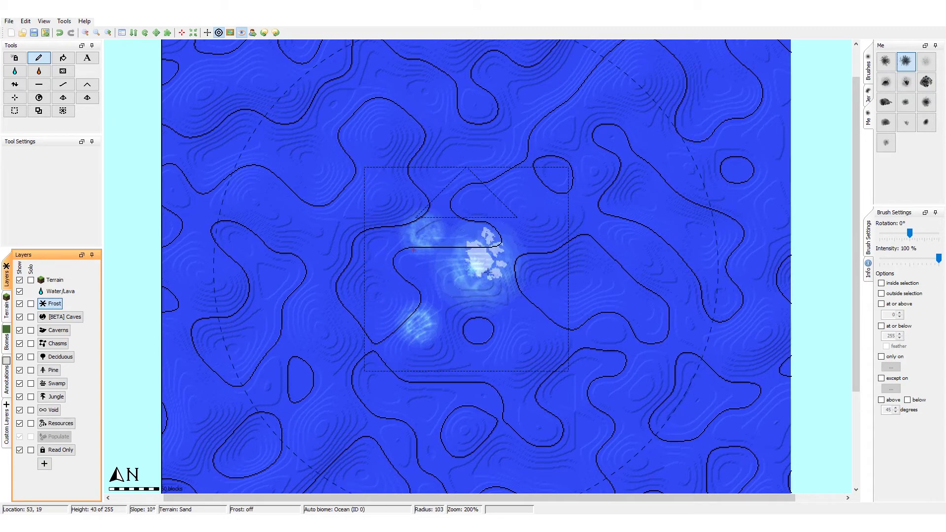
- Try painting Frost over and east of the largest iceberg patch with the mottled built-in brush at radius 196, and undo it
click(868, 69)
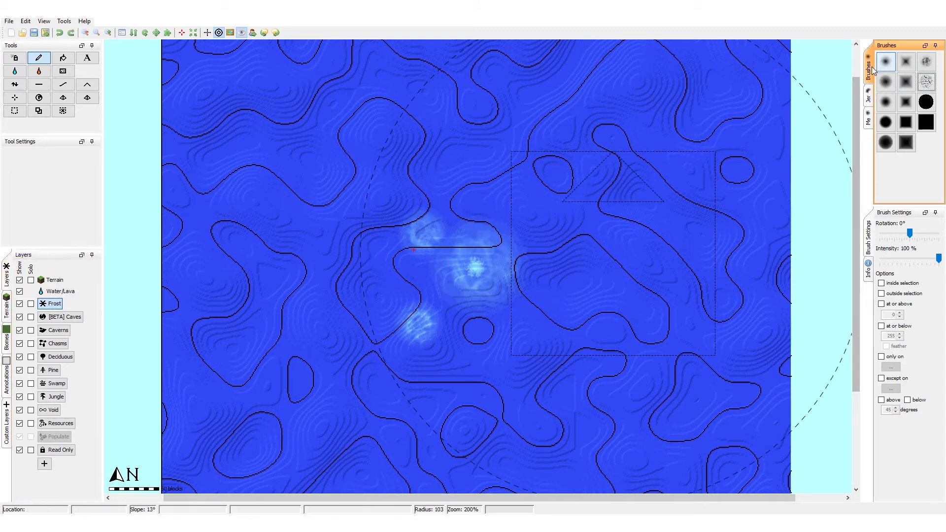
click(927, 61)
scroll(496, 249, up, 5)
click(495, 269)
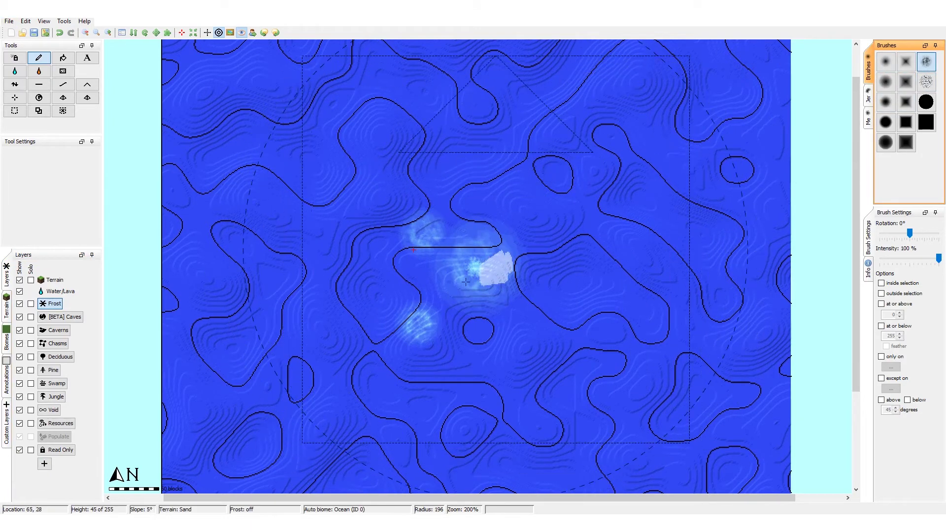
mouse_move(466, 282)
mouse_down()
mouse_move(542, 246)
mouse_move(629, 232)
mouse_up()
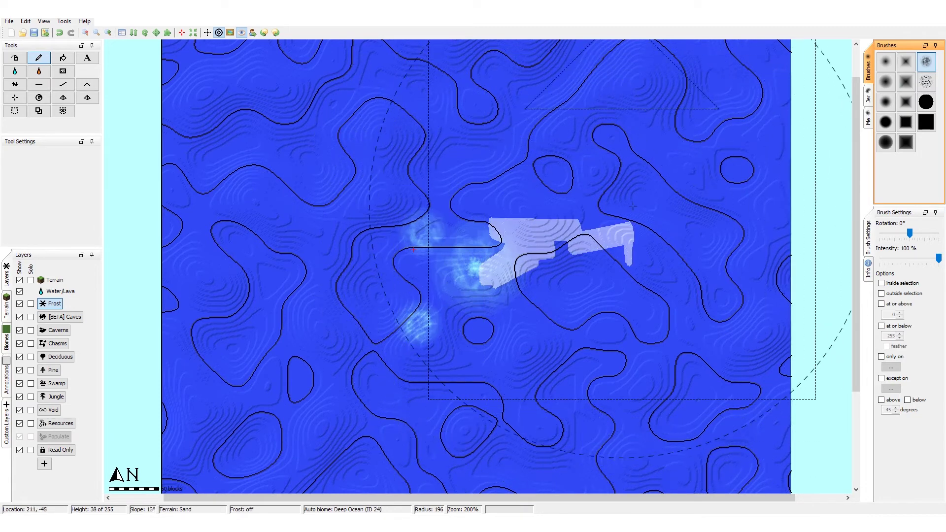
key(ctrl+z)
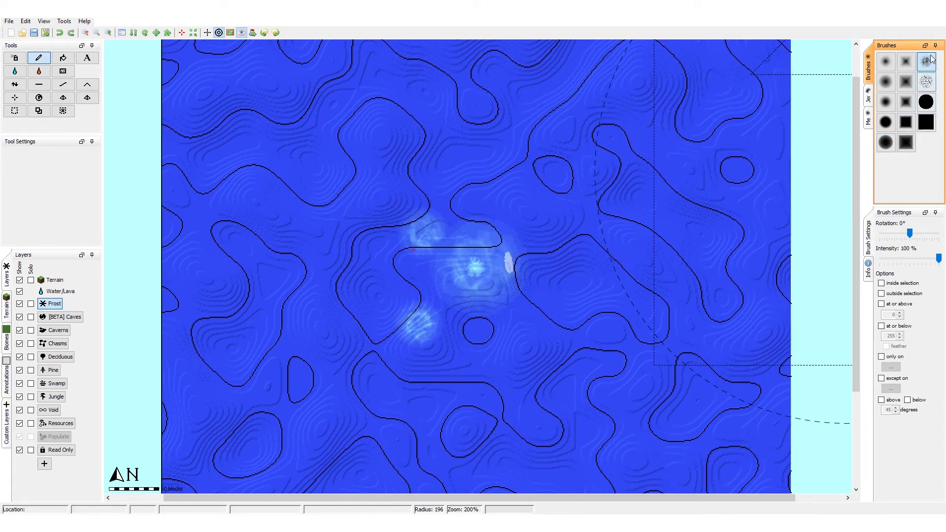
- Paint a large irregular Frost area over the two upper iceberg patches with the third Jer brush at radius 196
click(868, 97)
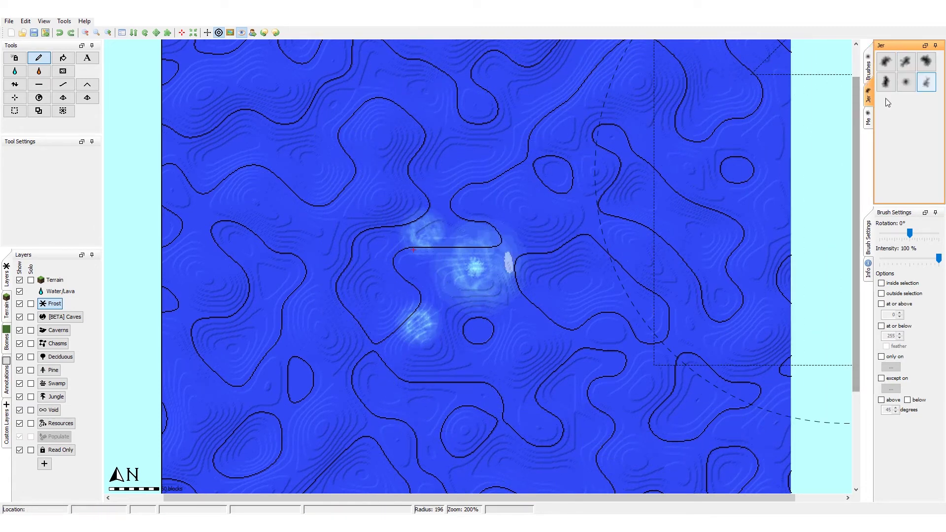
click(927, 61)
click(495, 261)
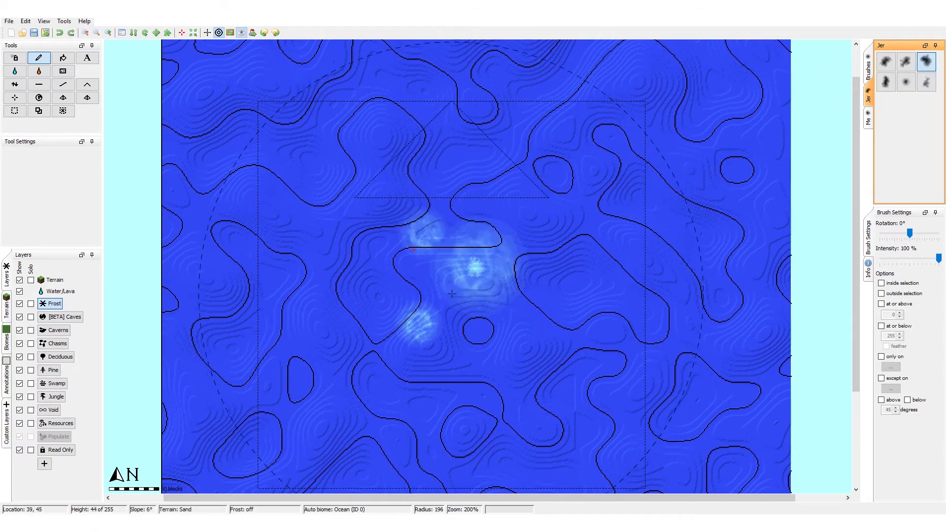
click(464, 283)
- Paint Frost over the lower iceberg patch with the same Jer brush at radius 124 and -90° rotation
alt+scroll(464, 283, up, 6)
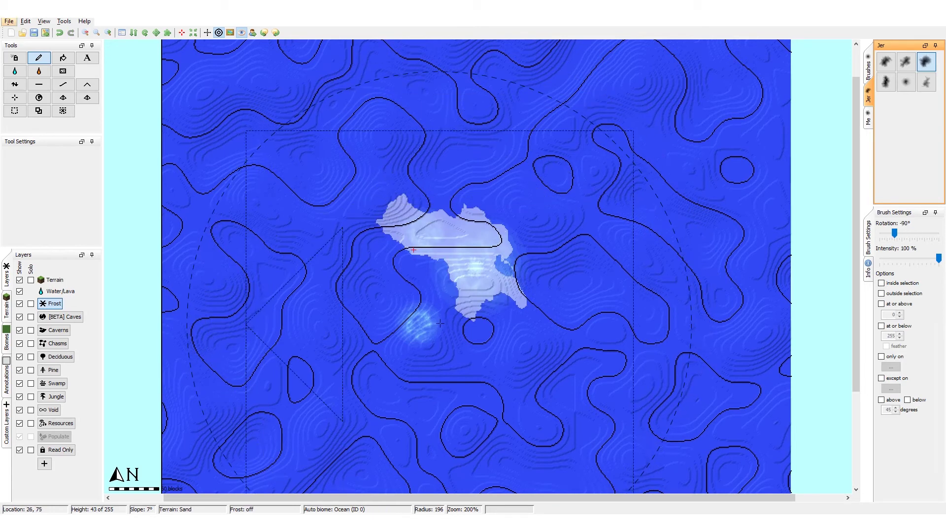
scroll(421, 318, up, 9)
click(418, 320)
click(420, 320)
scroll(420, 320, up, 6)
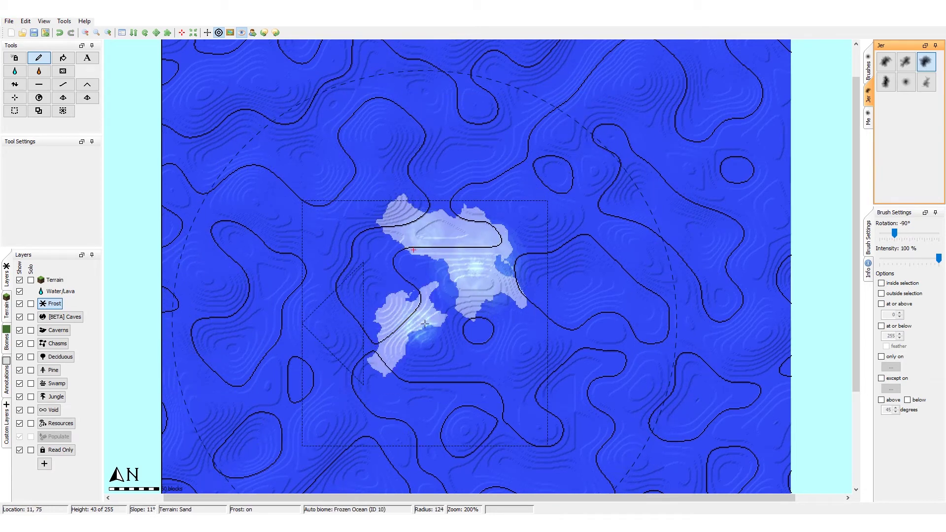
- Try a Frost stamp southeast of the lower iceberg patch with the fourth Jer brush at -45° rotation, and undo it
click(886, 82)
shift+scroll(458, 345, up, 3)
click(459, 354)
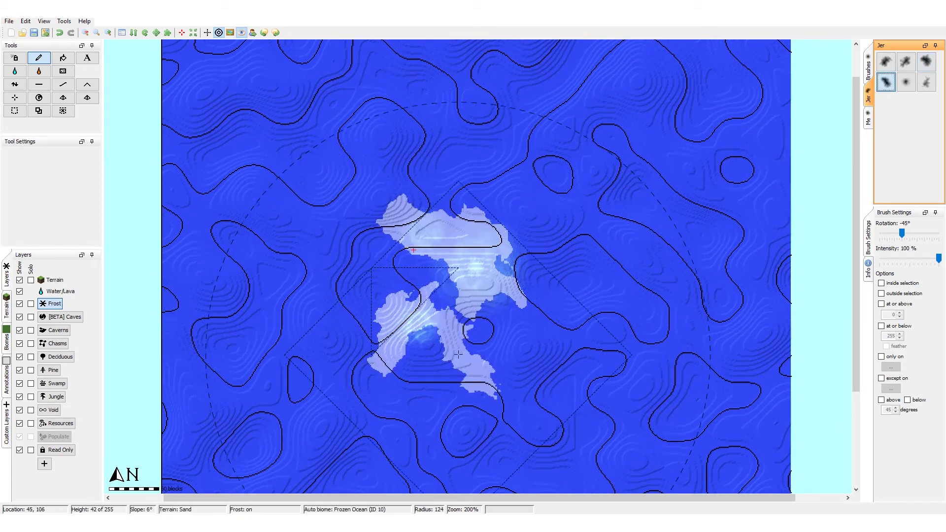
key(ctrl+z)
- Add splattered Frost southeast of the lower patch at radius 89, 45° and west of the centre at radius 136, 120°, using the splatter-shaped Me brush
click(868, 119)
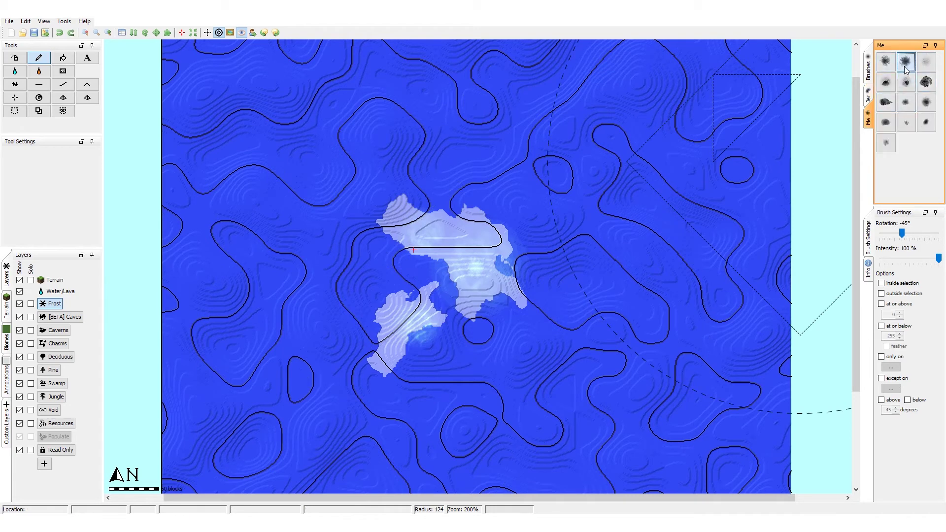
click(905, 68)
alt+scroll(415, 341, down, 2)
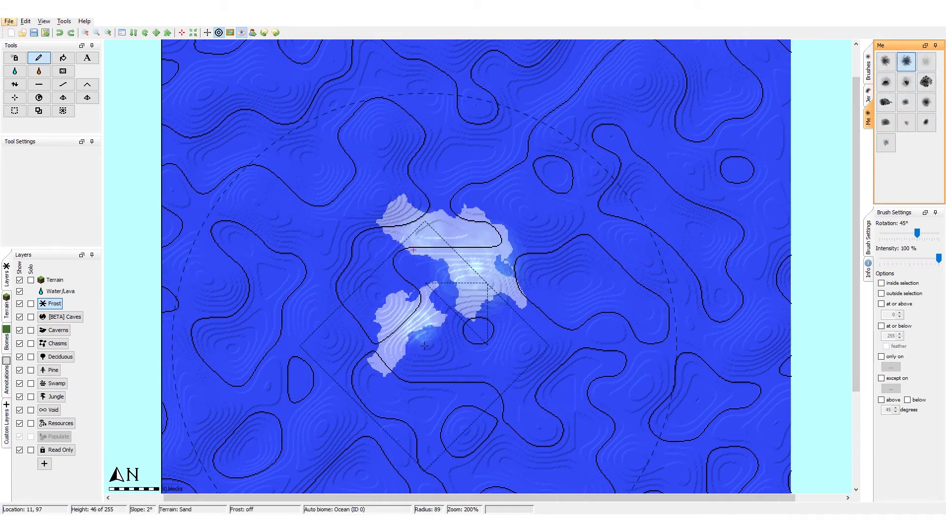
click(417, 341)
scroll(403, 274, down, 2)
shift+scroll(399, 265, up, 5)
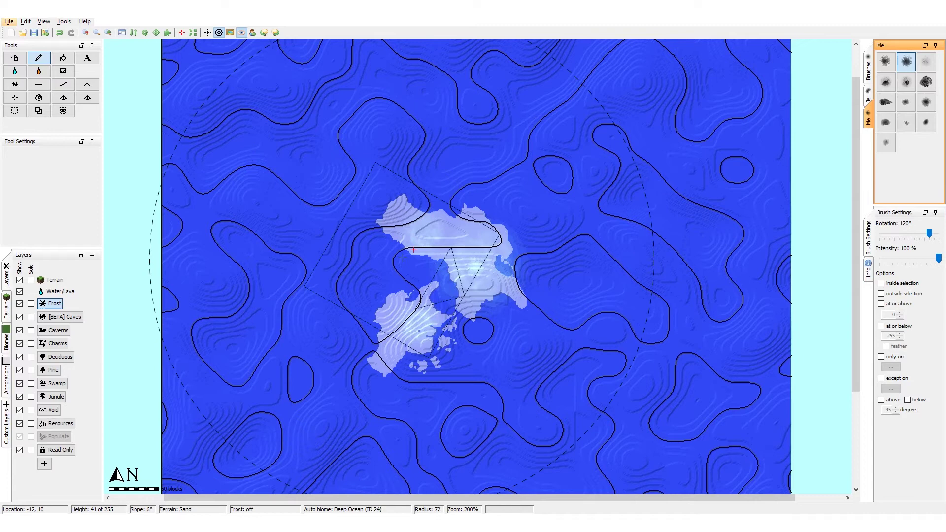
scroll(397, 257, up, 7)
click(397, 250)
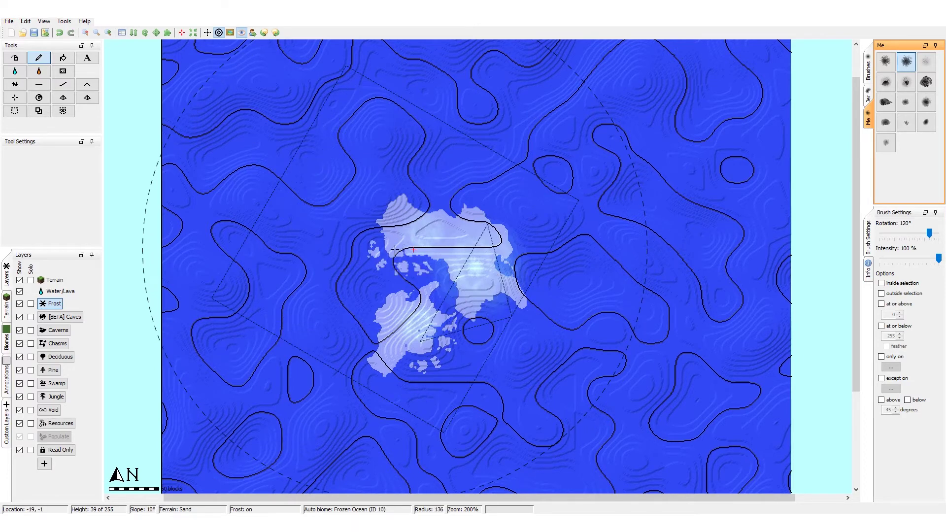
- Erase ragged holes in the Frost with the jagged Me brush: upper patch at radius 88, 60° rotation; lower patch at radius 50, 15° rotation
click(885, 102)
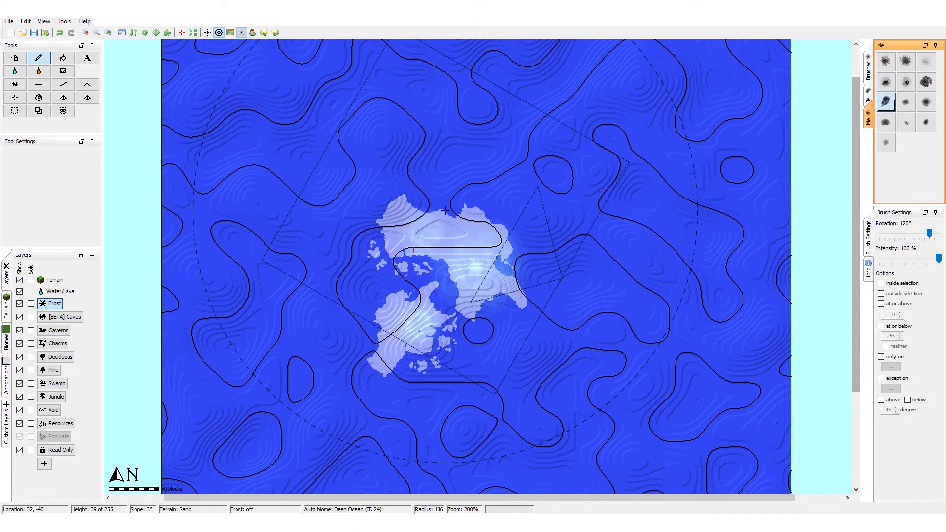
shift+scroll(476, 209, down, 4)
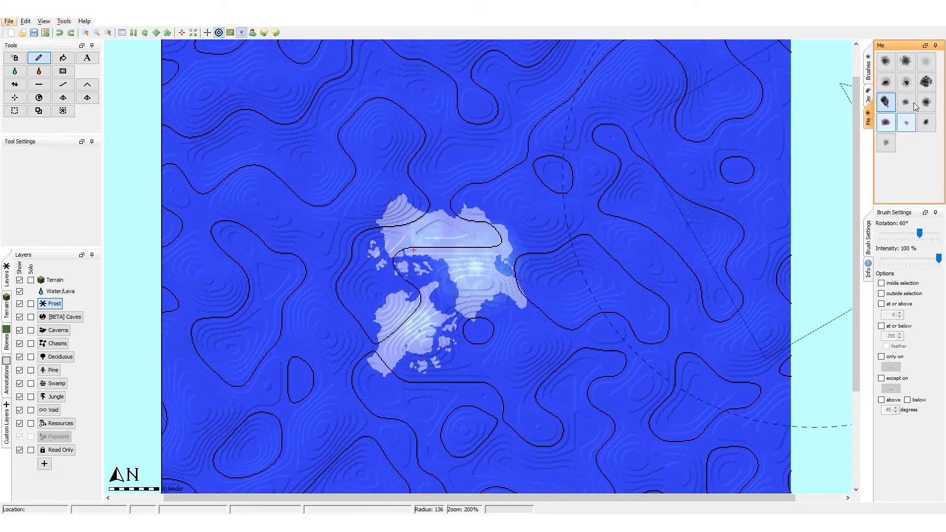
click(926, 82)
scroll(452, 223, down, 4)
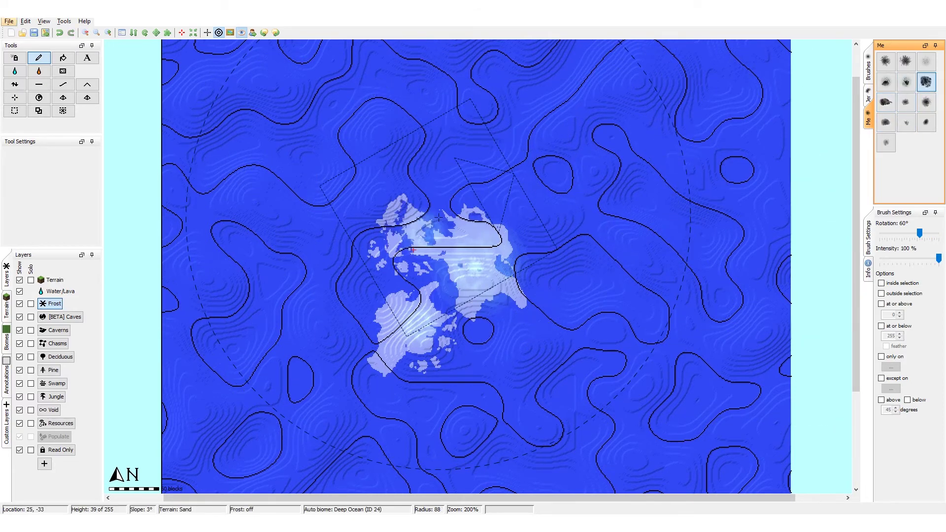
right_click(437, 237)
alt+scroll(437, 239, down, 3)
scroll(409, 315, down, 5)
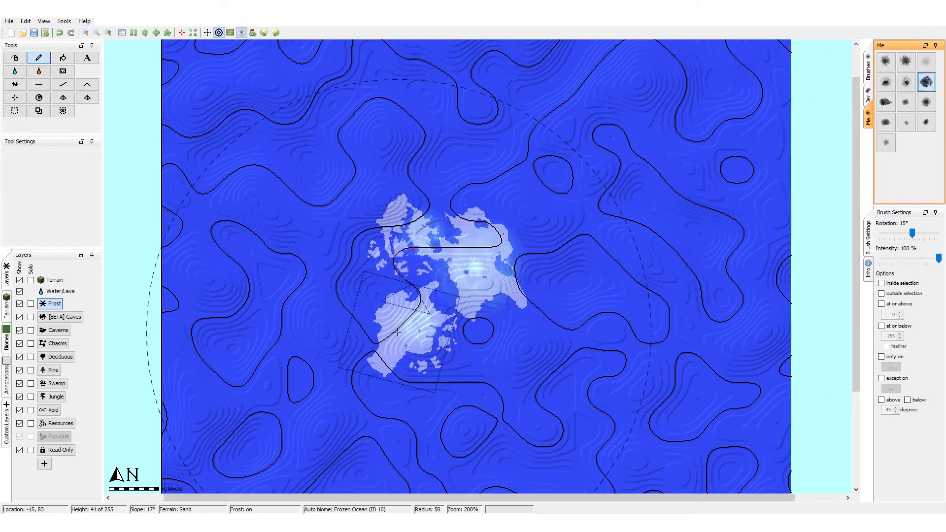
right_click(404, 328)
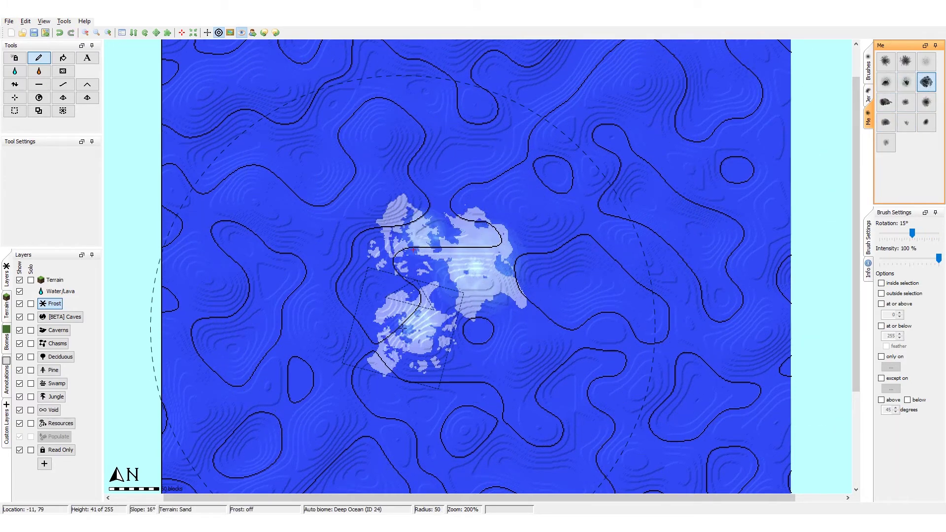
- Break up the Frost over the largest iceberg patch by erasing with the jagged Me brush at radius 50 and 15° rotation
right_click(489, 261)
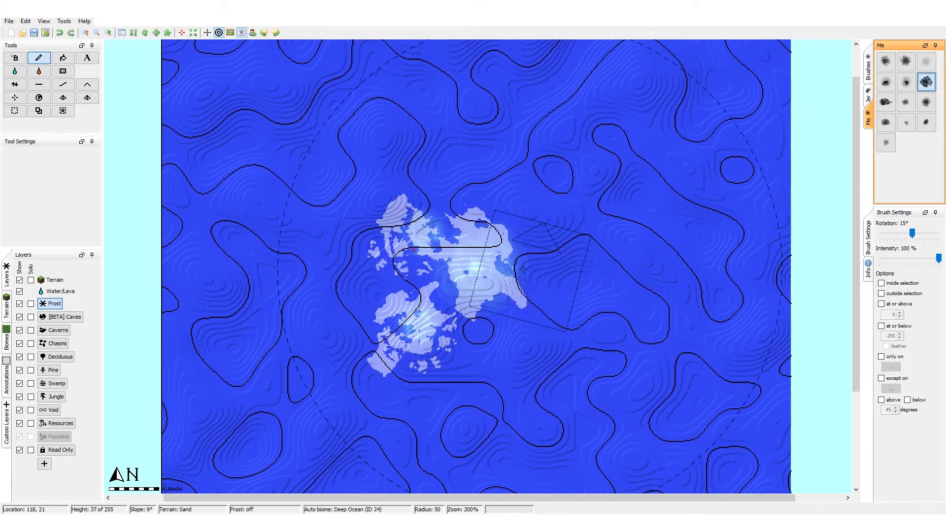
right_click(479, 255)
click(477, 267)
right_click(478, 290)
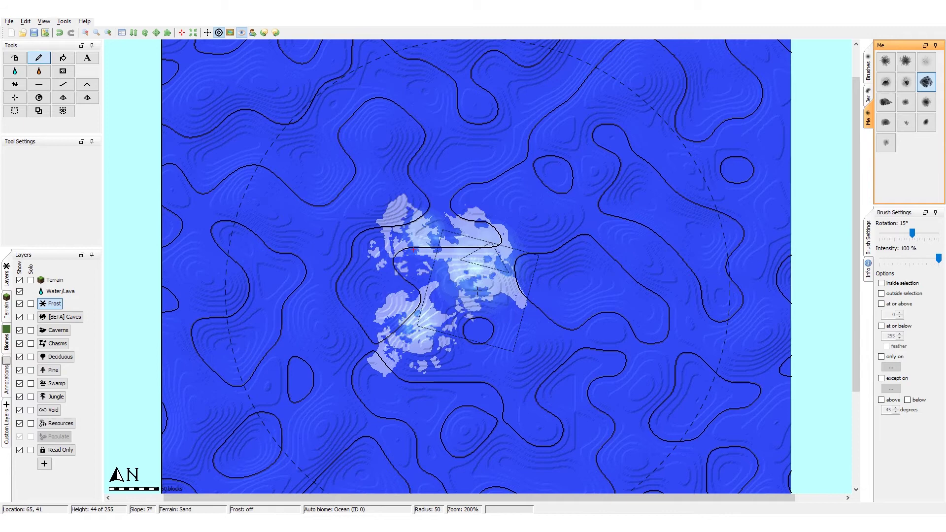
- Paint scattered Frost northeast, south and west of the icebergs with the jagged Me brush at radius 94, rotated 15°, 60° and 150° respectively
key(alt)
scroll(498, 267, down, 7)
click(510, 239)
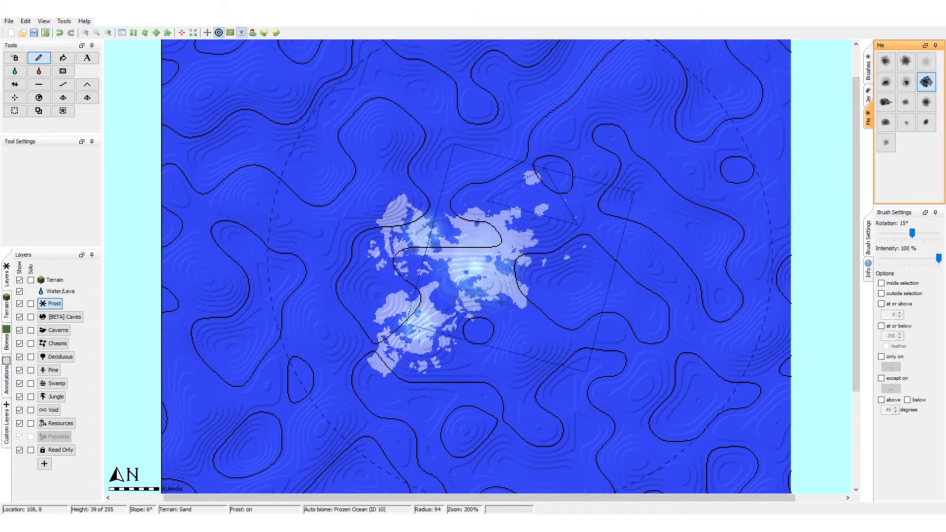
alt+scroll(475, 329, down, 3)
click(459, 320)
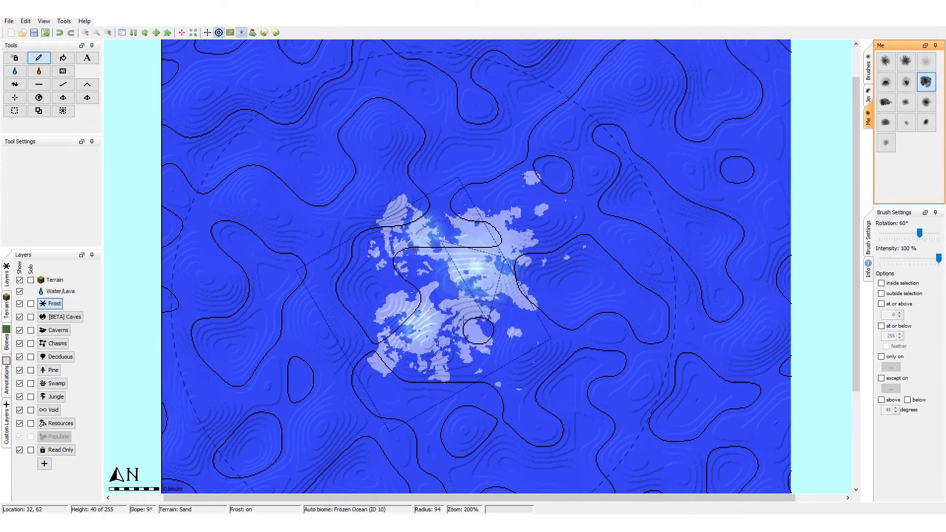
key(ctrl+z)
click(474, 335)
alt+scroll(368, 294, down, 6)
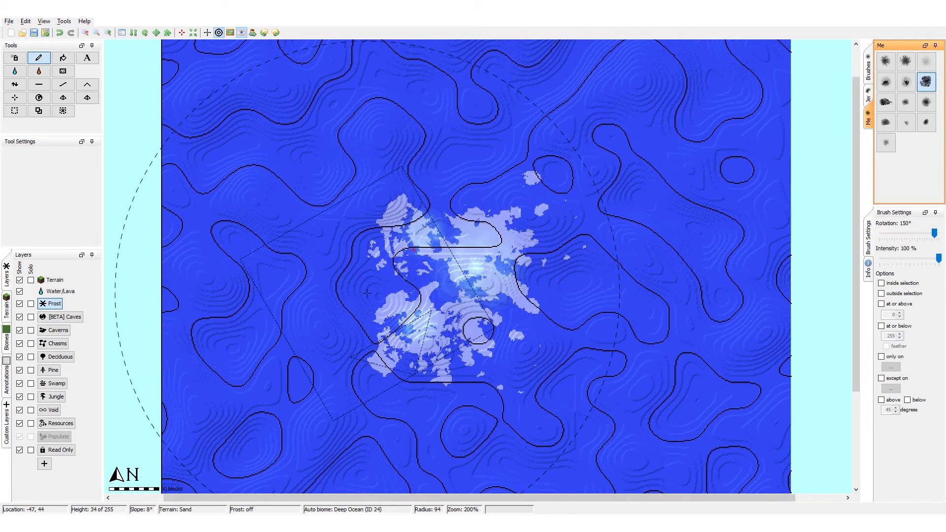
click(369, 291)
- Try separate Frost stamps in the open water to the northeast with the jagged Me brush at different rotations, and undo them
alt+scroll(567, 218, down, 3)
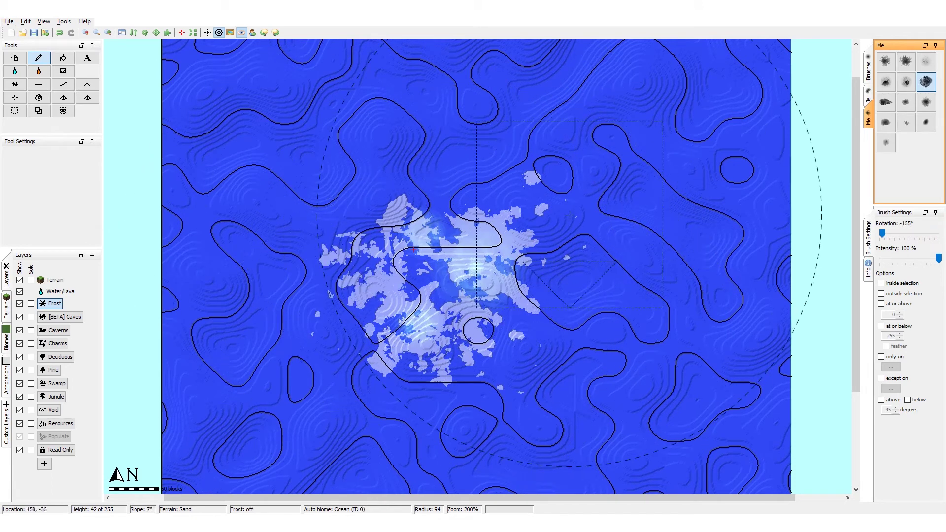
alt+scroll(575, 214, up, 5)
alt+scroll(575, 215, down, 5)
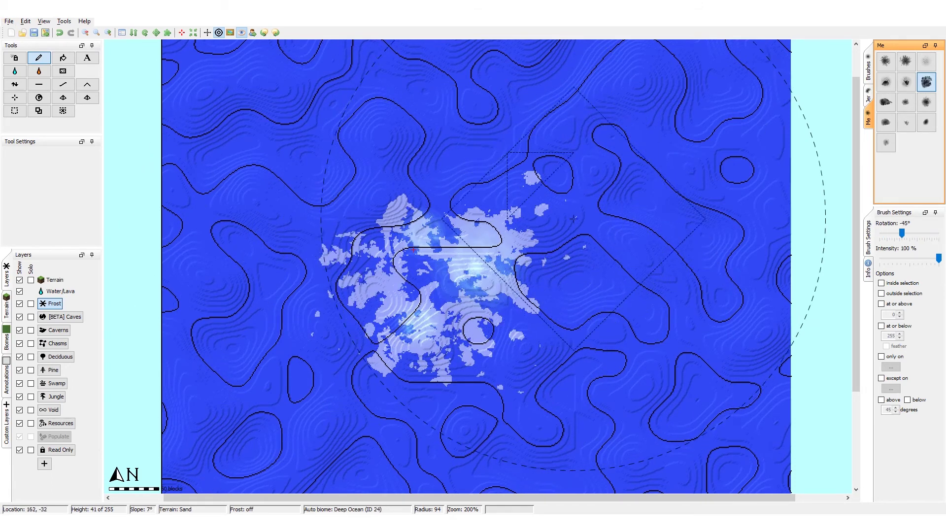
drag(602, 177, 641, 155)
alt+scroll(646, 154, up, 7)
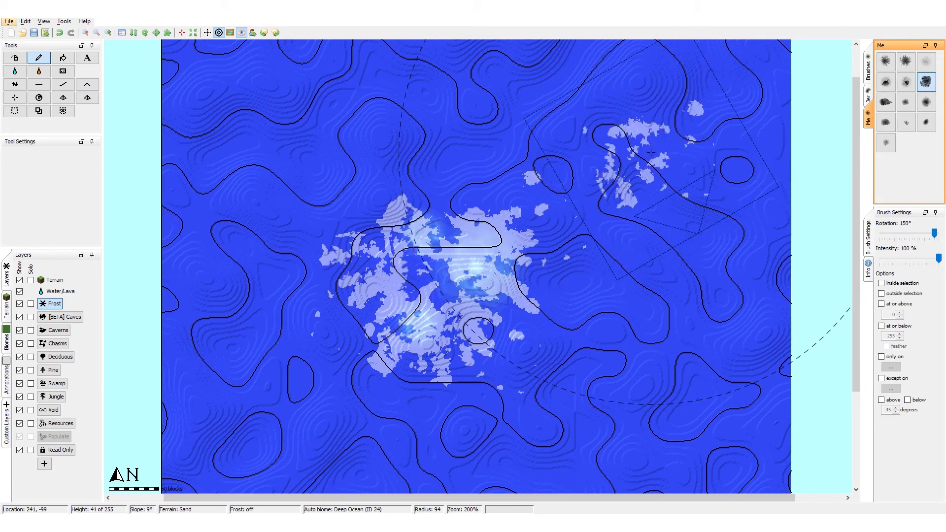
key(ctrl+z)
key(ctrl+y)
key(ctrl+z)
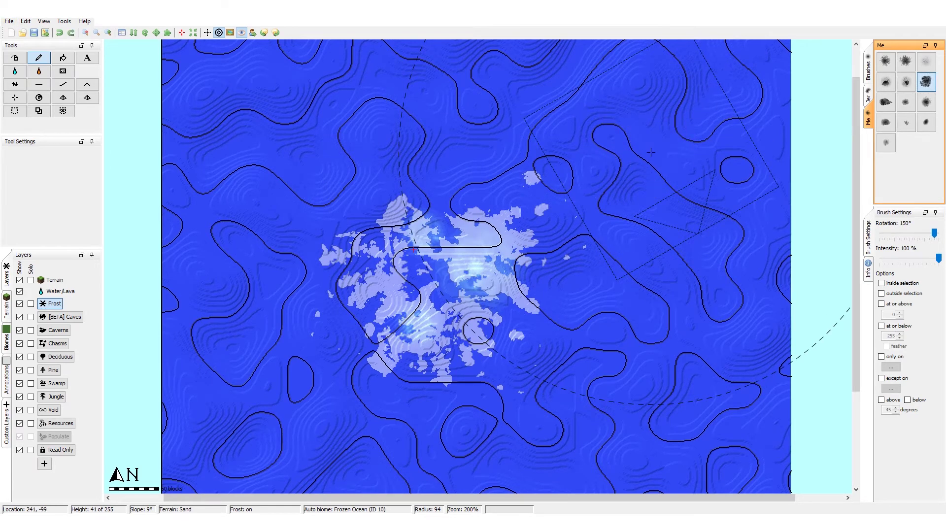
alt+scroll(651, 152, up, 7)
click(651, 153)
key(ctrl+z)
alt+scroll(651, 153, up, 6)
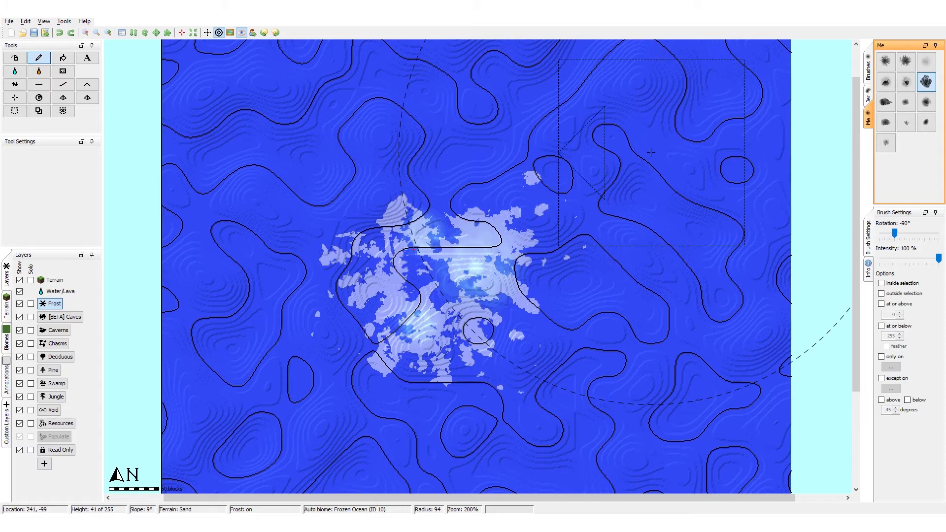
alt+scroll(539, 293, up, 1)
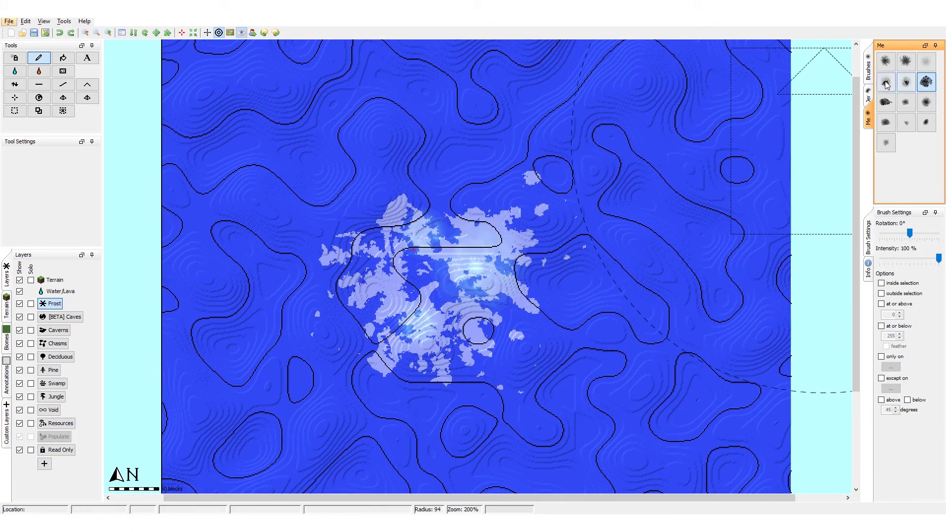
- Stamp scattered Frost along the northern edge of the frozen area with the mottled built-in brush at radius 54 and -15° rotation
click(867, 79)
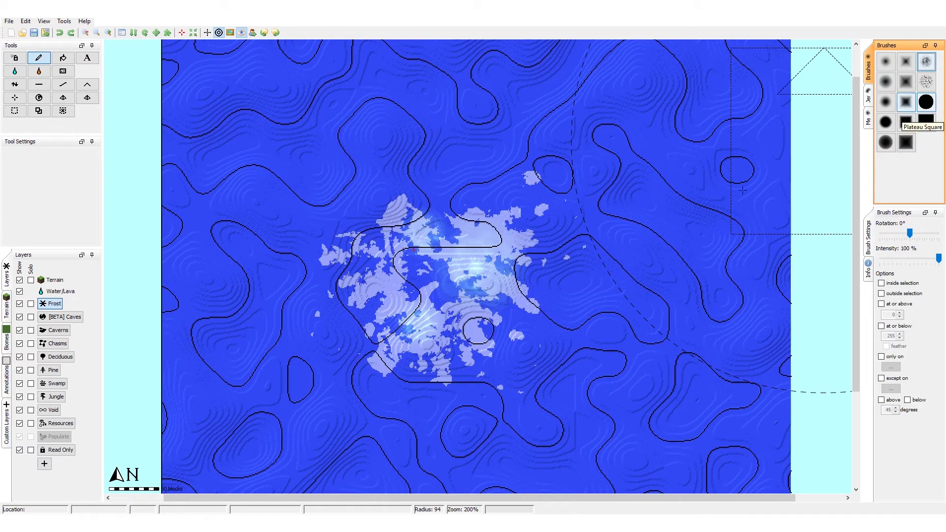
middle_drag(436, 261, 463, 242)
alt+scroll(471, 195, up, 1)
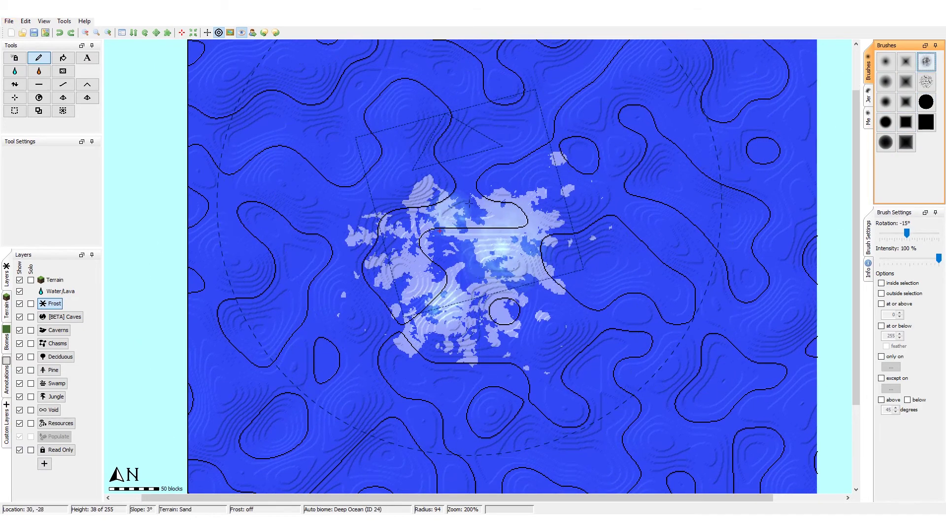
ctrl+scroll(465, 185, up, 1)
middle_drag(442, 133, 445, 184)
scroll(445, 182, up, 5)
click(444, 177)
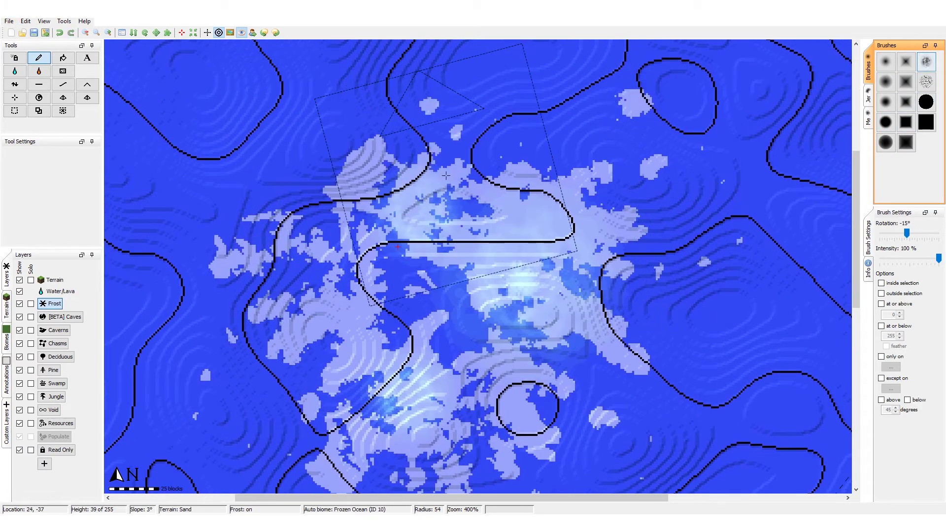
key(ctrl+z)
click(442, 171)
- Stamp scattered Frost at the southern edge of the frozen area with the mottled built-in brush at radius 54
middle_drag(445, 261, 463, 195)
middle_drag(397, 298, 409, 223)
click(412, 363)
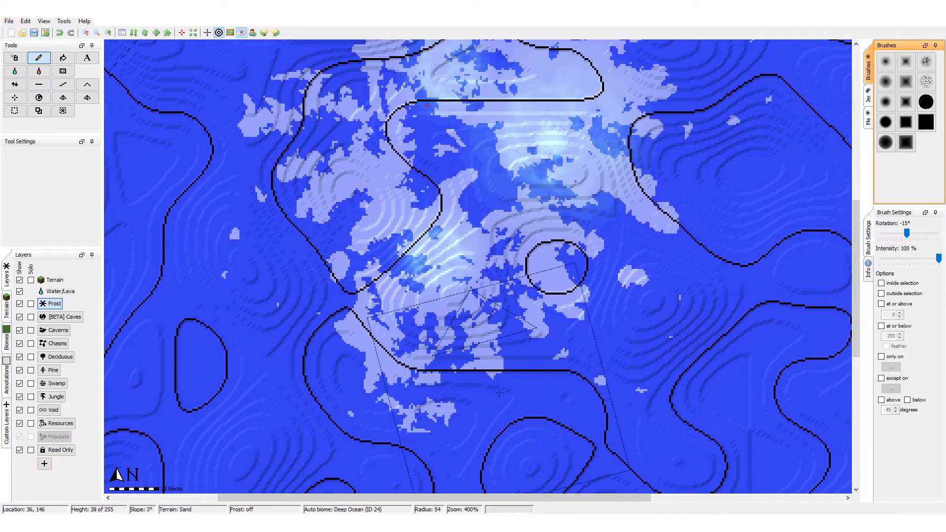
- Stamp a small detached Frost patch in the water east of the icebergs with the mottled built-in brush at radius 34
middle_drag(663, 185, 616, 254)
click(662, 267)
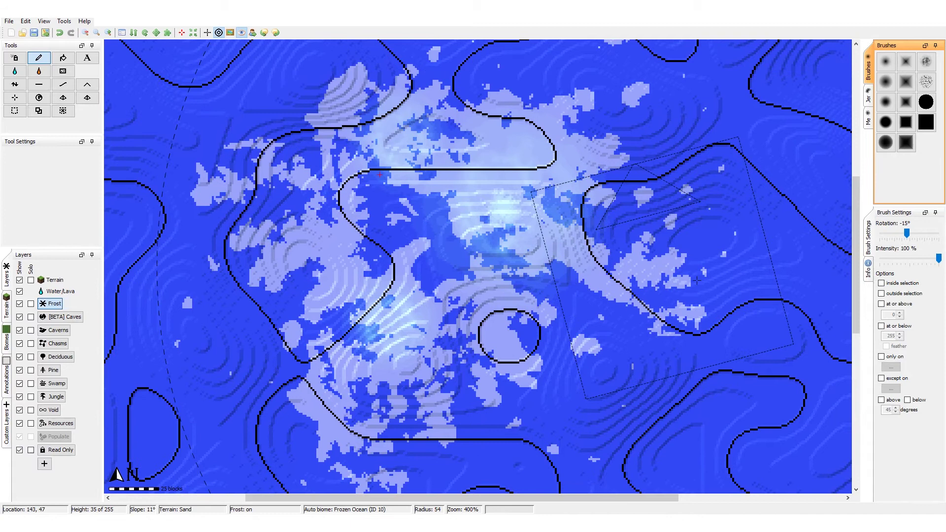
key(ctrl+z)
alt+scroll(693, 273, up, 4)
scroll(693, 273, up, 4)
click(693, 273)
shift+scroll(648, 263, up, 7)
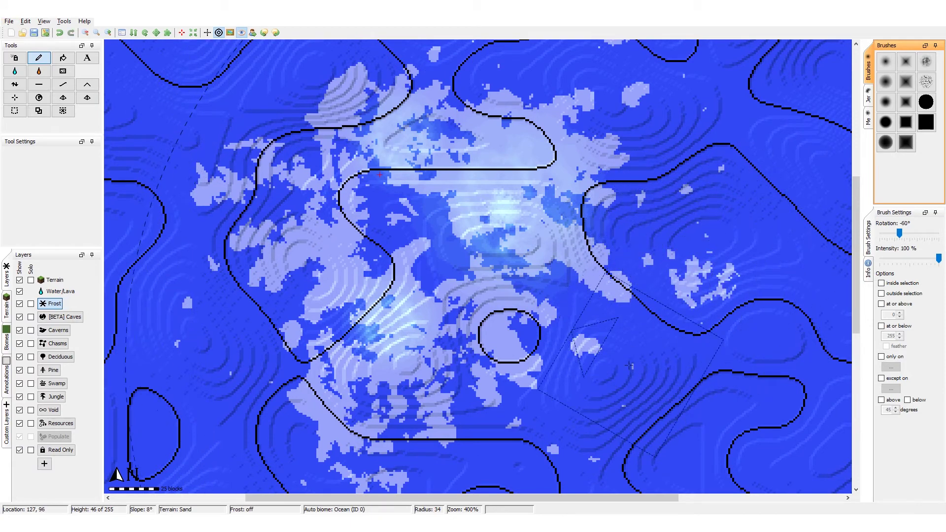
- Stamp scattered Frost patches in the open water southeast and west of the icebergs, using radii 34 and 62 at varied rotations
click(612, 399)
key(minus)
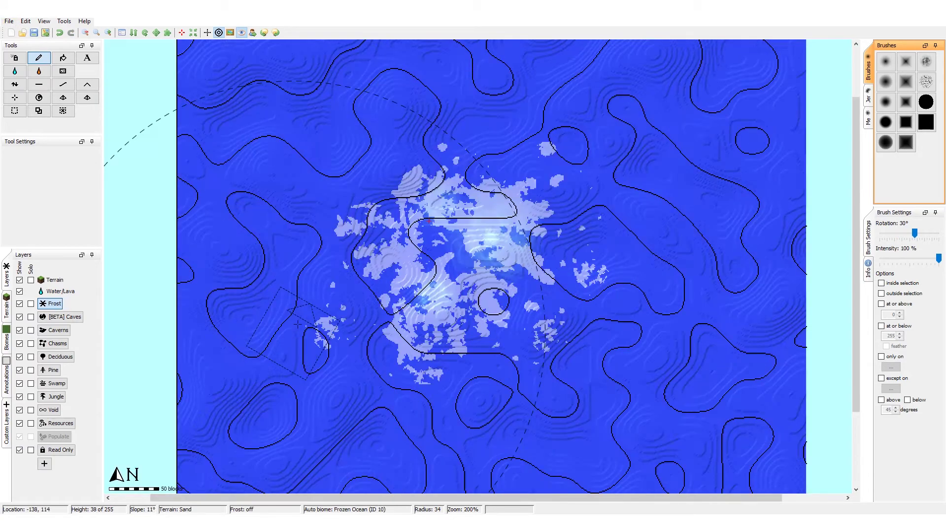
click(310, 237)
scroll(385, 184, down, 1)
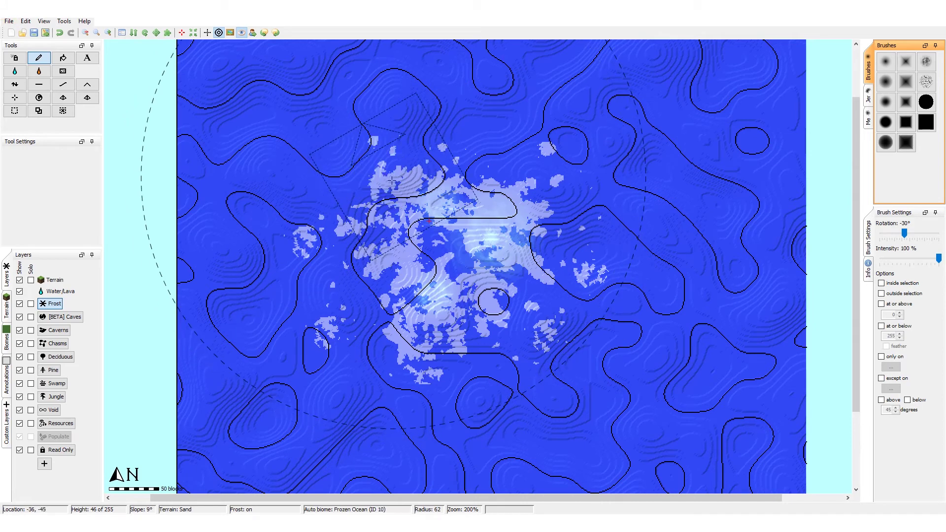
click(319, 229)
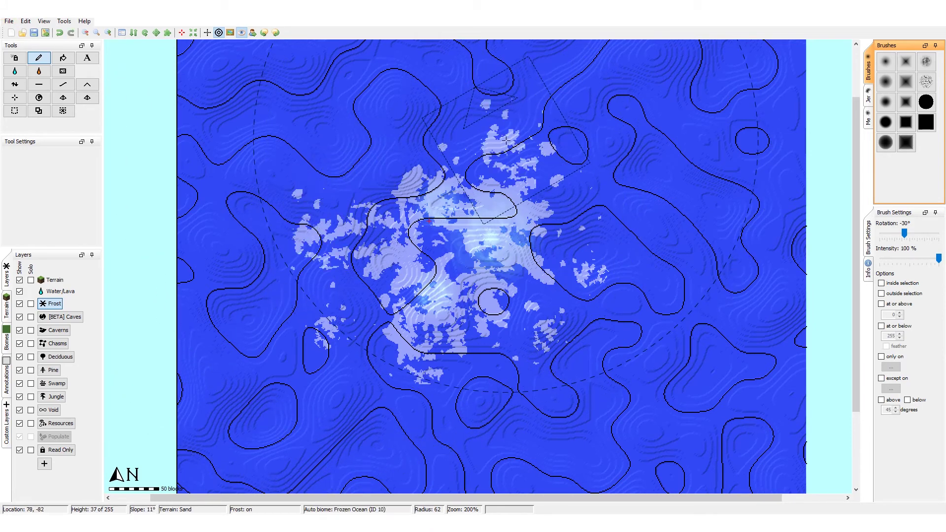
- Stamp a scattered Frost patch northwest of the icebergs with the mottled built-in brush at radius 44 and -75° rotation
scroll(382, 149, up, 3)
alt+scroll(382, 149, up, 3)
click(381, 149)
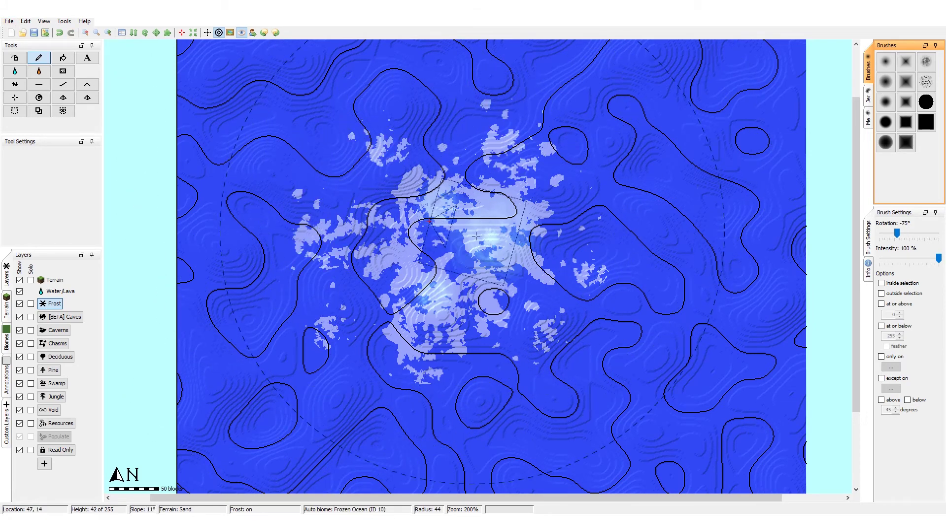
middle_drag(441, 234, 441, 206)
key(alt)
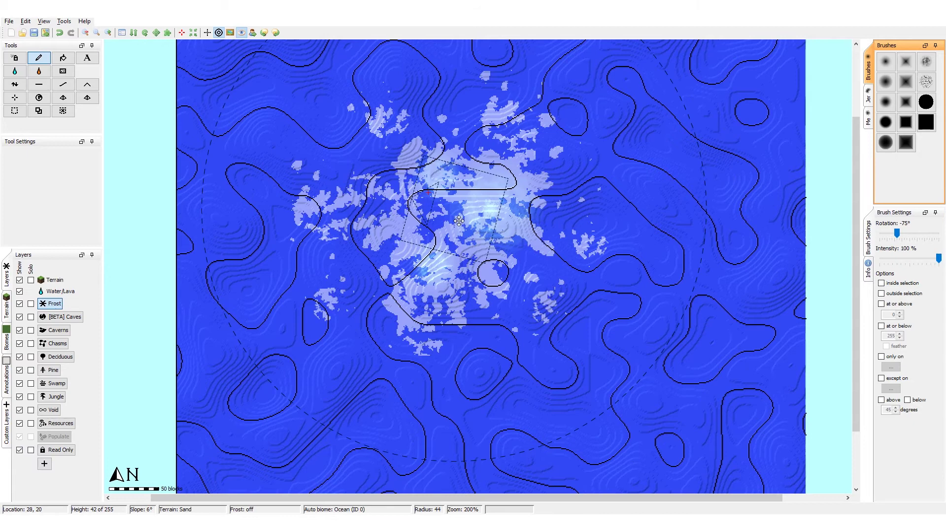
alt+scroll(487, 202, up, 1)
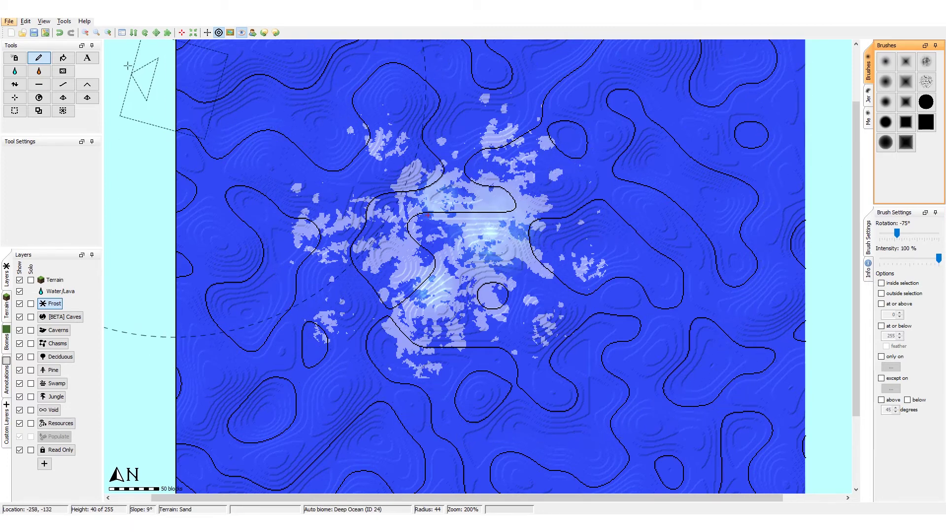
- Start exporting the world as a new Minecraft map and set its game mode to Creative
click(11, 23)
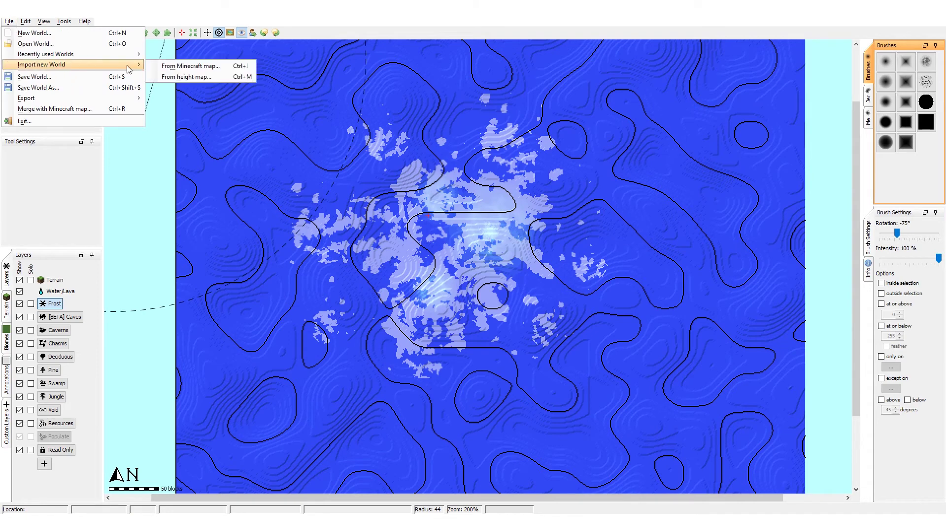
mouse_move(126, 98)
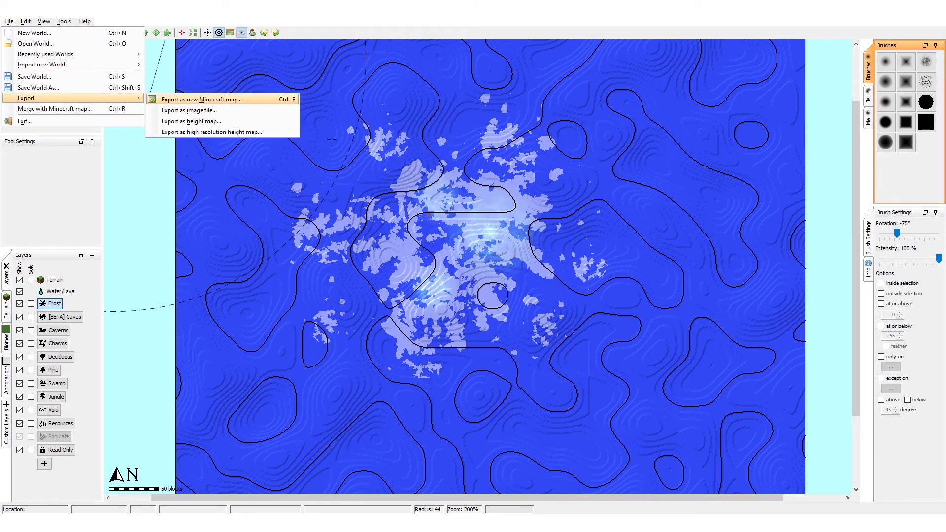
click(216, 101)
drag(488, 118, 511, 97)
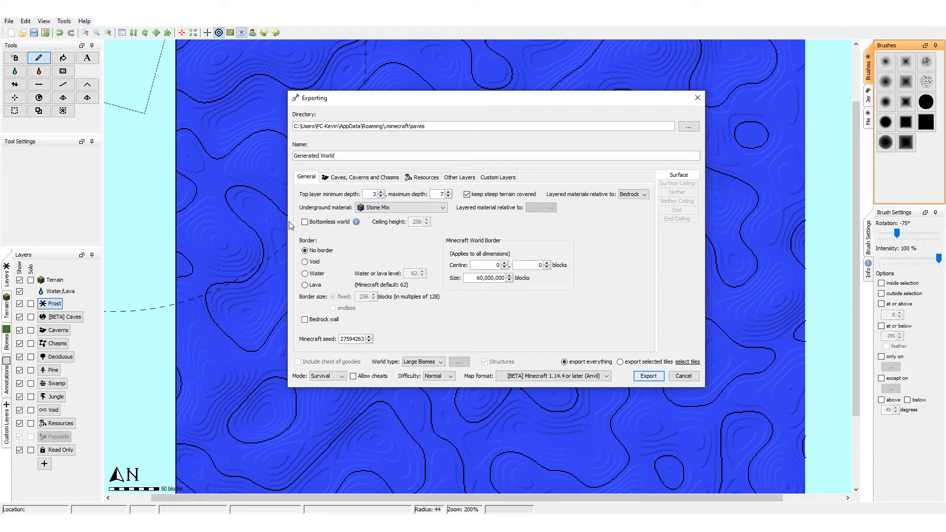
click(328, 378)
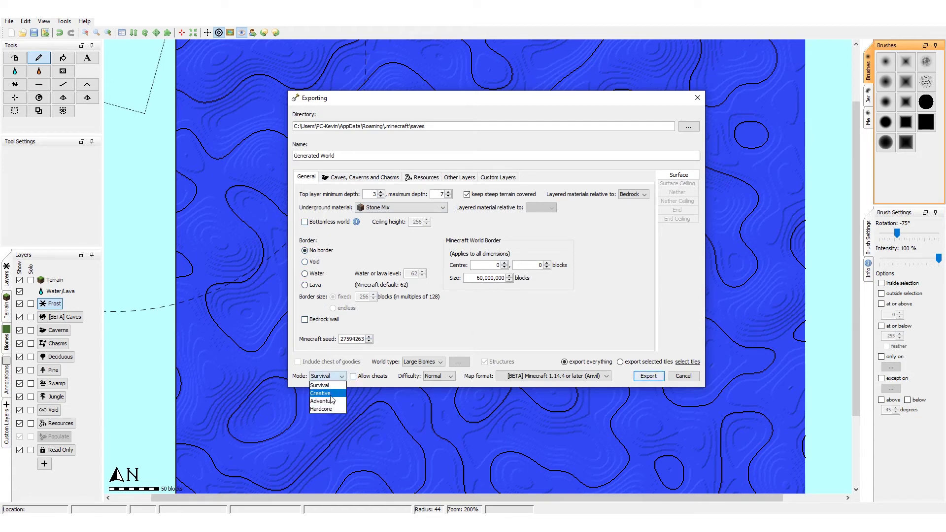
click(320, 394)
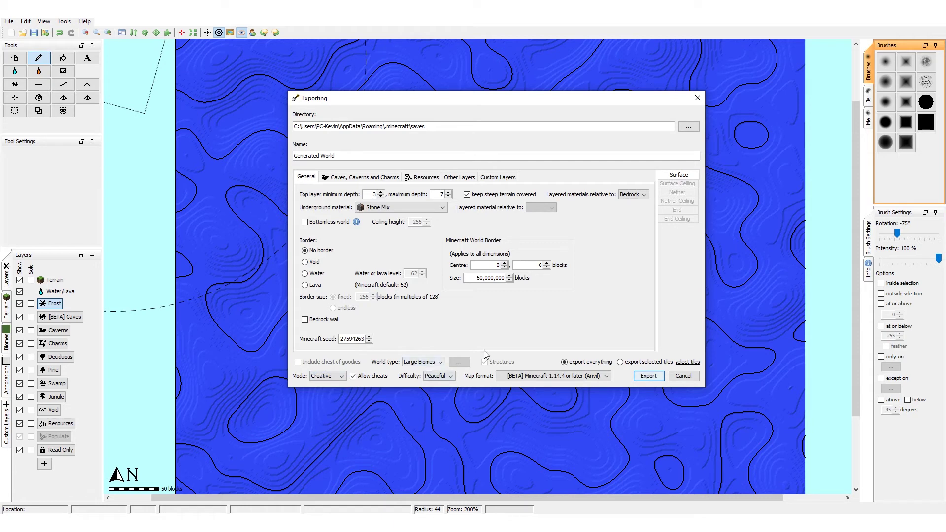
- Set the world type to Default and the map format to [BETA] Minecraft 1.14.4 or later (Anvil), and export the world
click(440, 362)
click(437, 370)
click(547, 377)
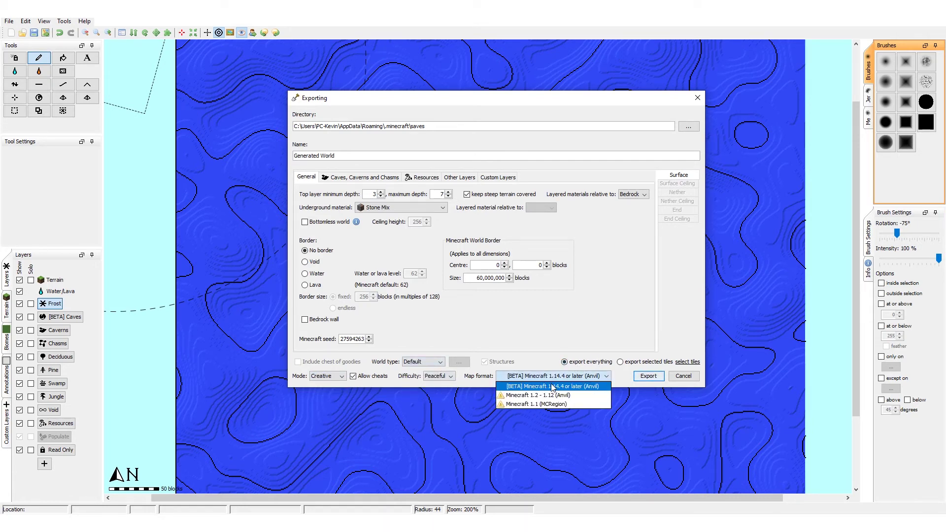
click(507, 387)
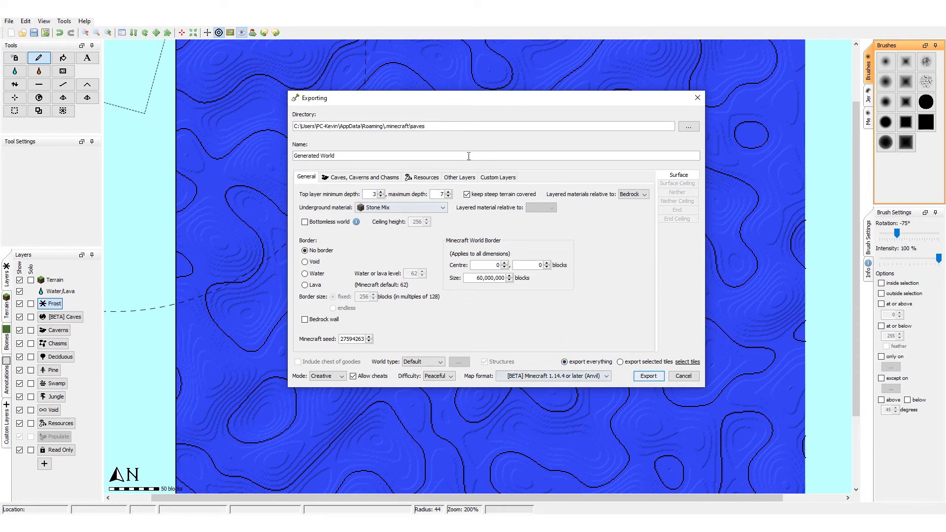
click(649, 376)
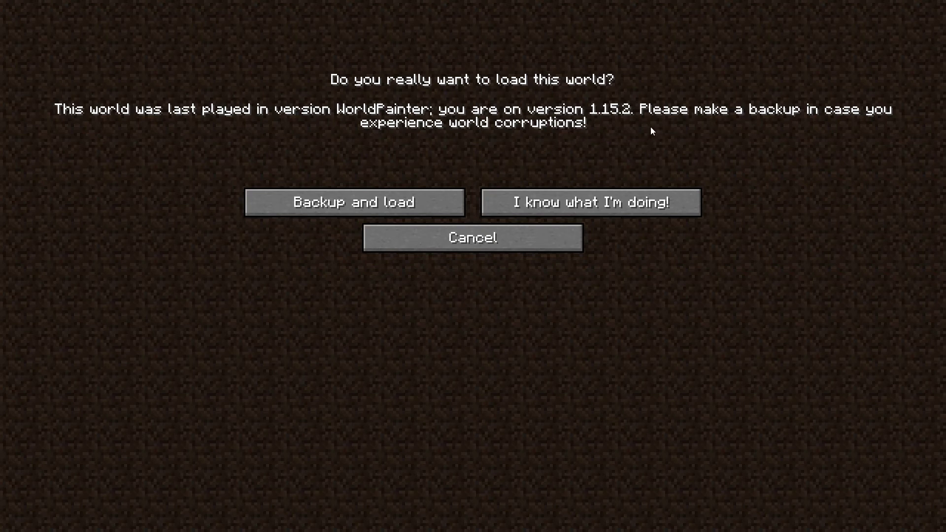
- Load the exported world in Minecraft without a backup and view the icebergs and broken ice from above
click(554, 204)
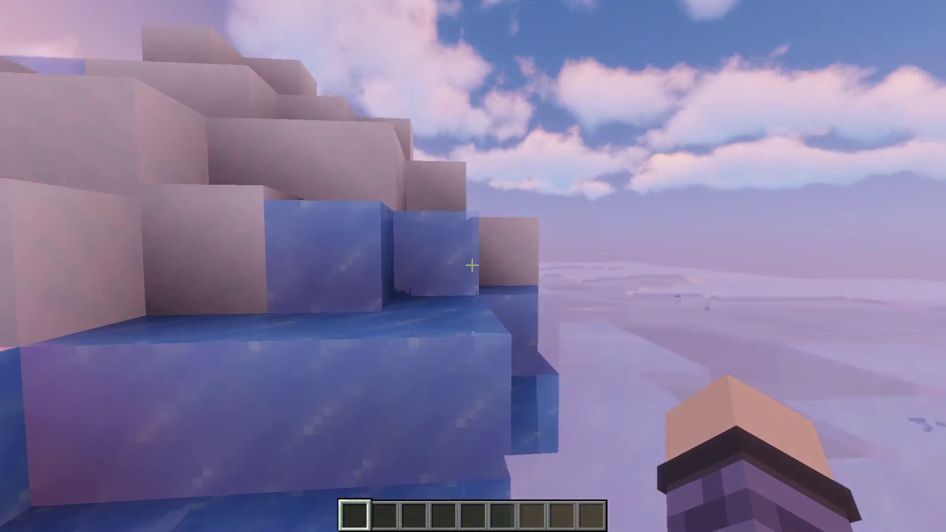
key(space)
key(space)
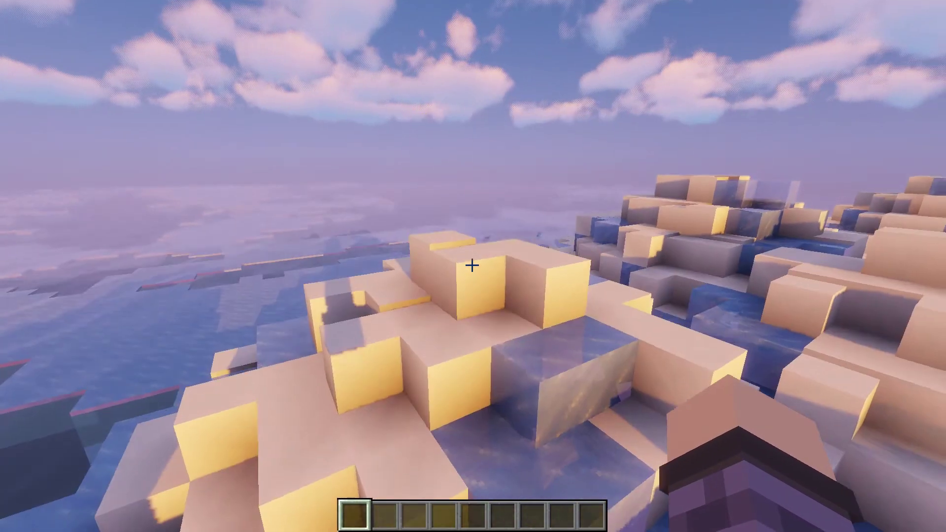
key(w)
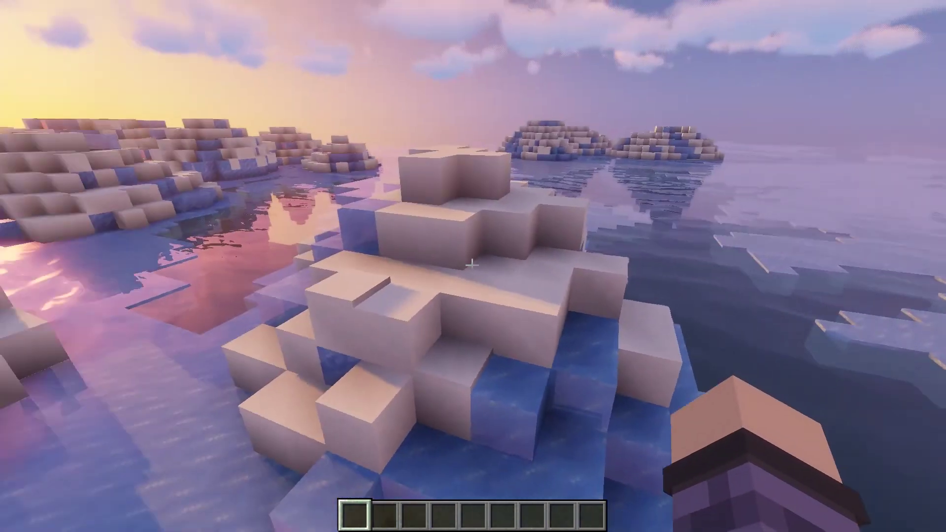
key(space)
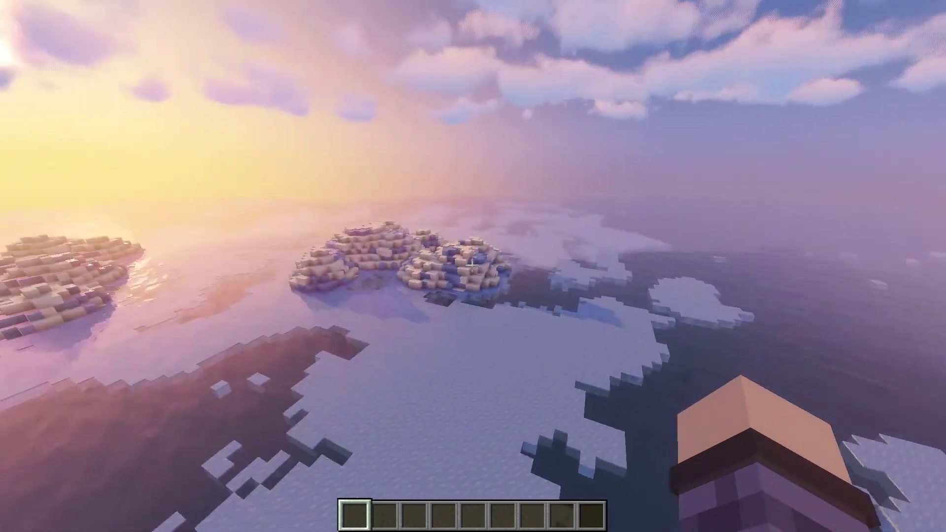
- Fly down onto an iceberg and break two of the snow layers on its surface
key(w)
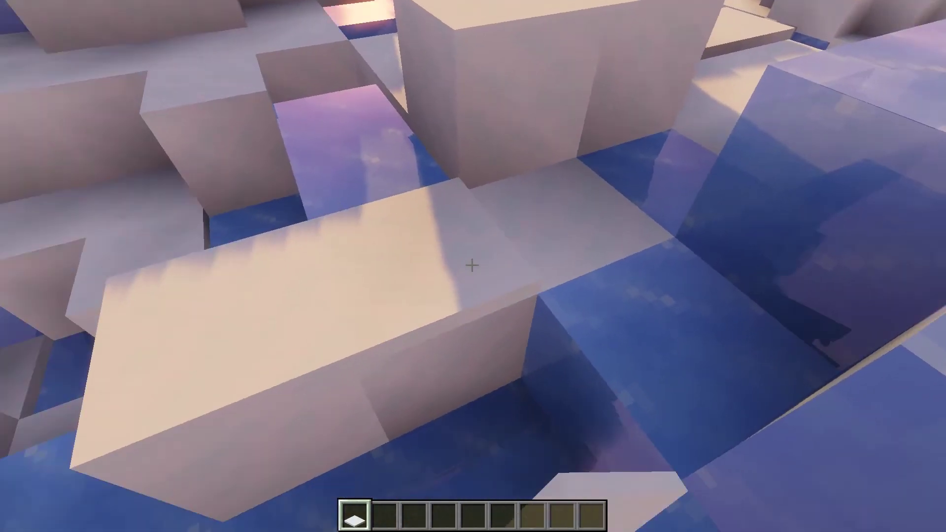
click(472, 265)
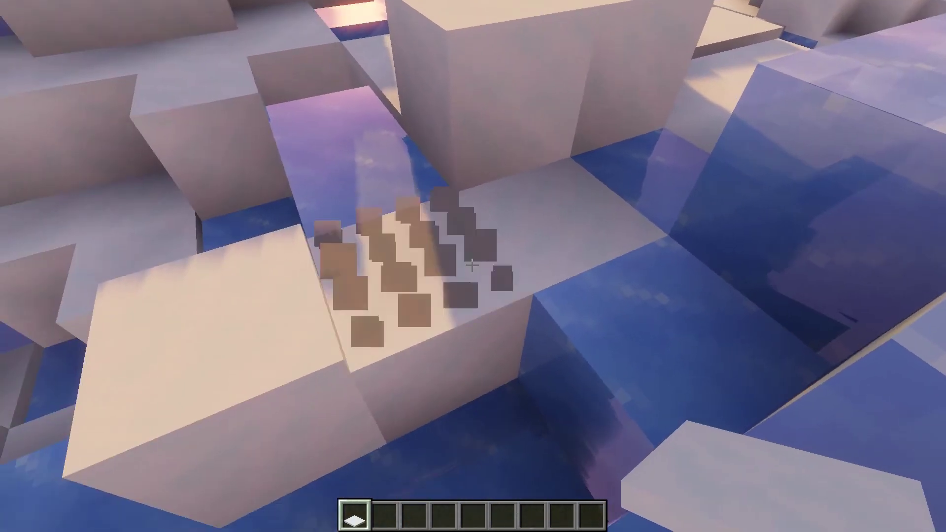
click(472, 266)
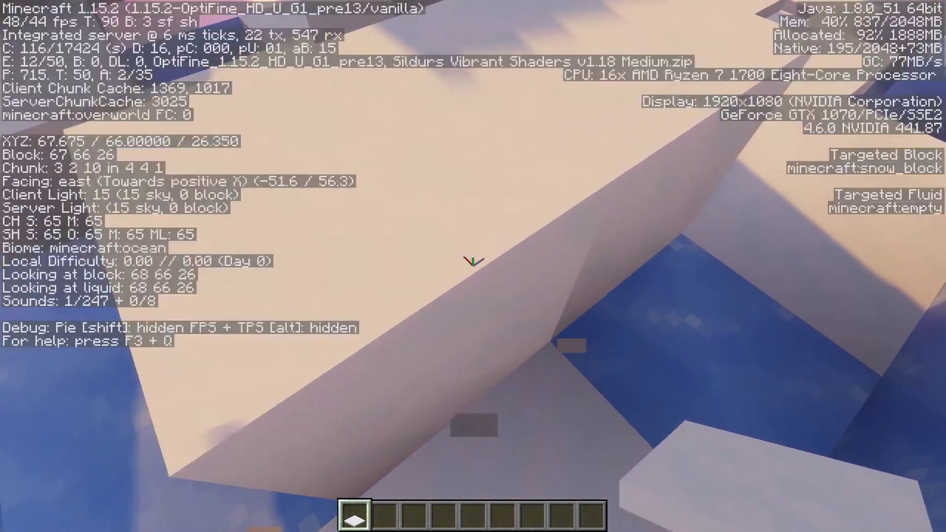
- Swim beneath the icebergs and pick a packed ice and a blue ice block from their undersides into the hotbar
key(w)
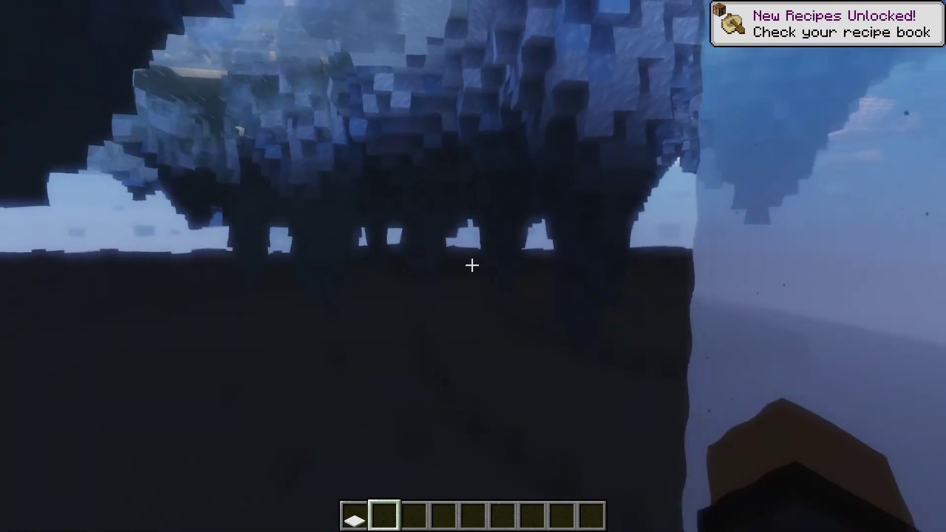
key(w)
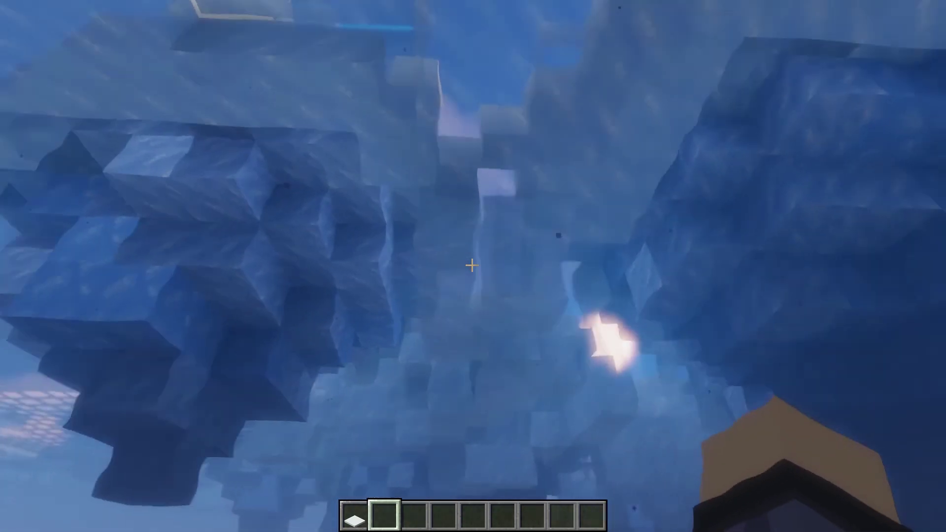
middle_click(472, 265)
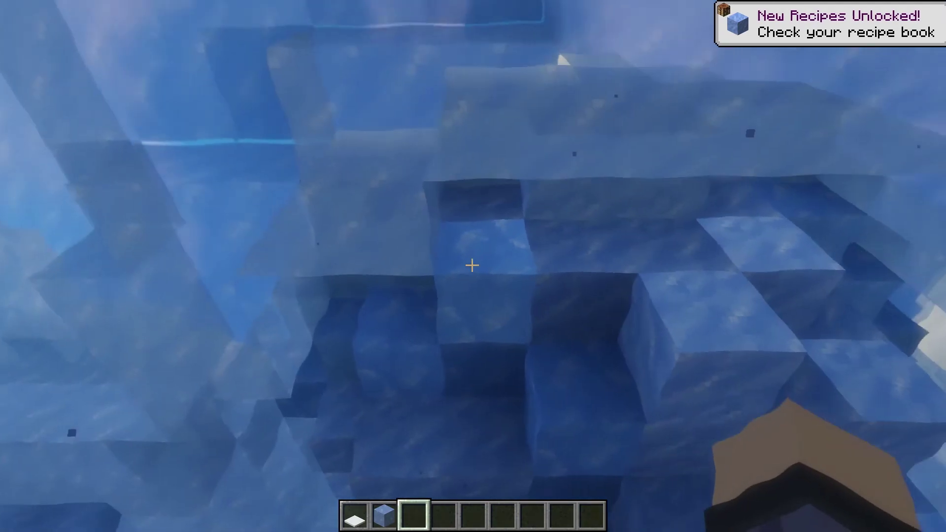
middle_click(472, 265)
scroll(472, 266, down, 1)
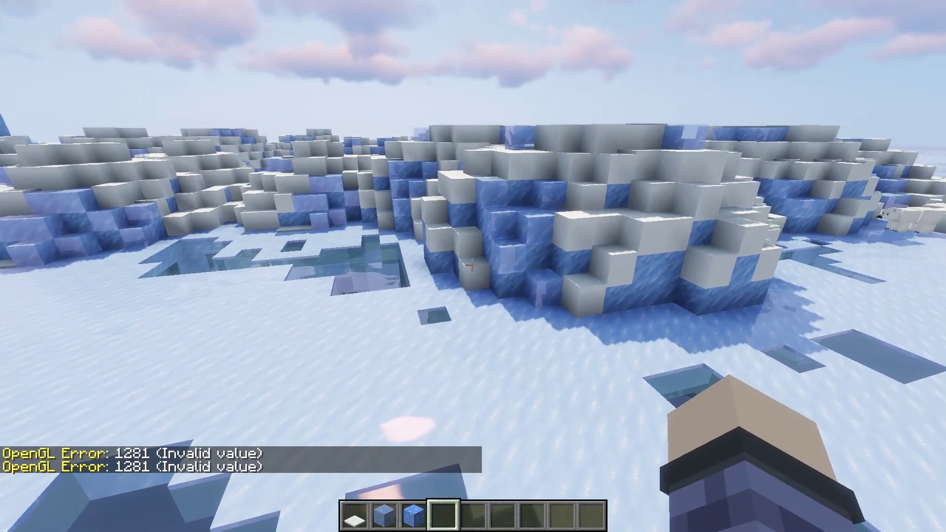
- Fly over the icebergs to the tall blue ice pillar and break its blocks down toward the iceberg below
key(w)
key(space)
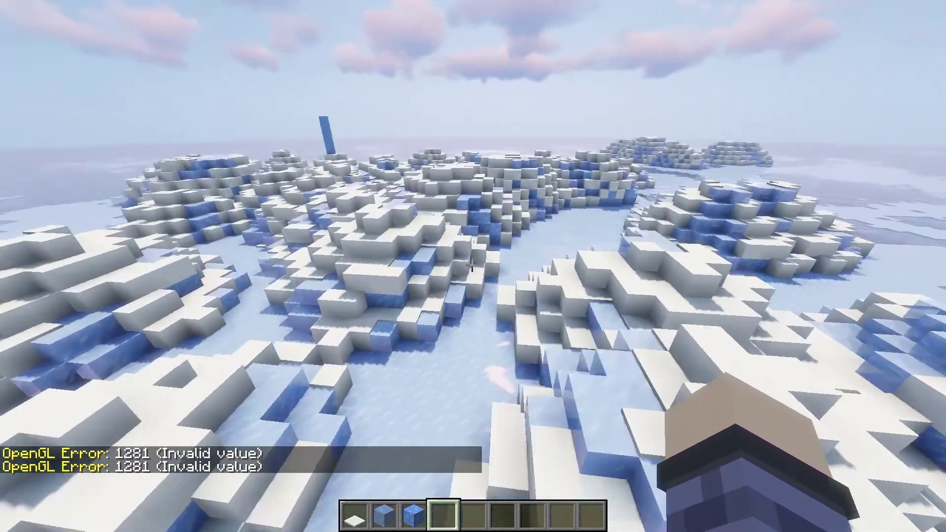
key(w)
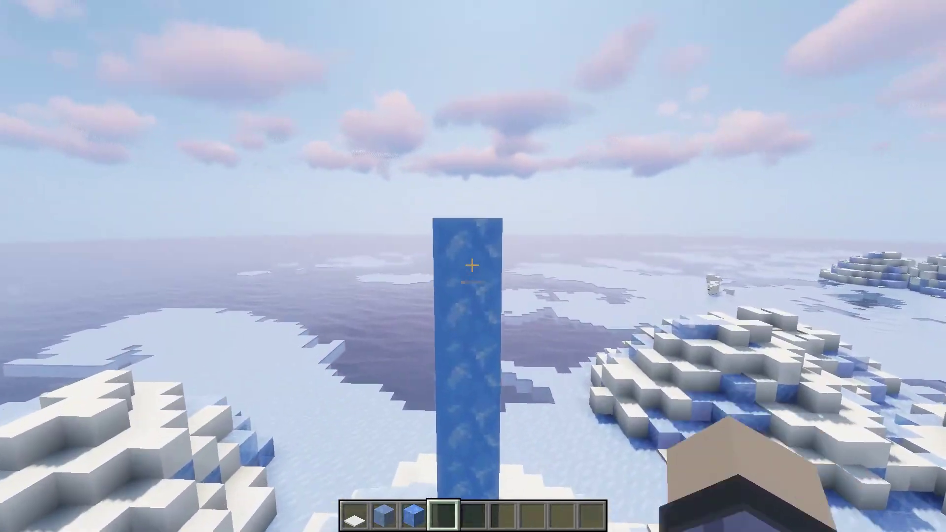
click(472, 266)
click(472, 266)
click(472, 266)
click(472, 265)
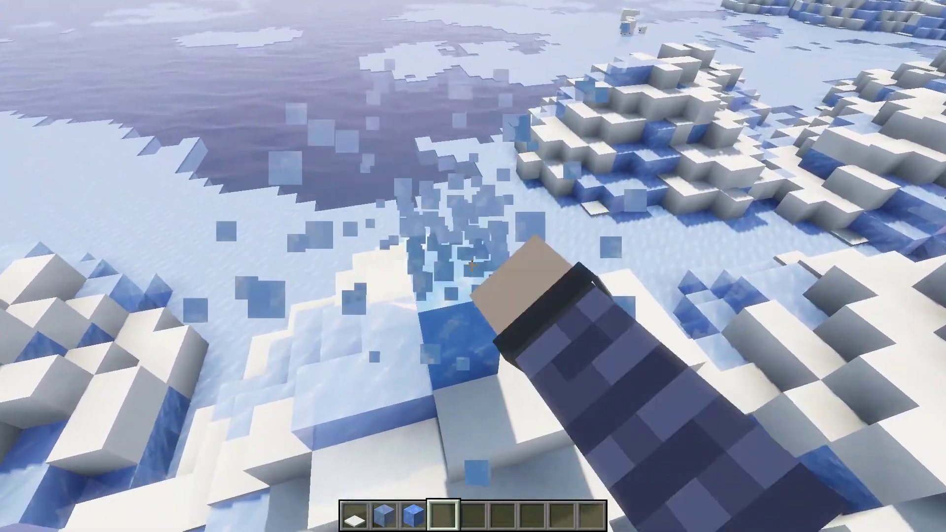
click(472, 266)
click(472, 265)
- Examine the icebergs and broken ice sheets from the air, then their submerged spikes and the ocean floor underwater
key(w)
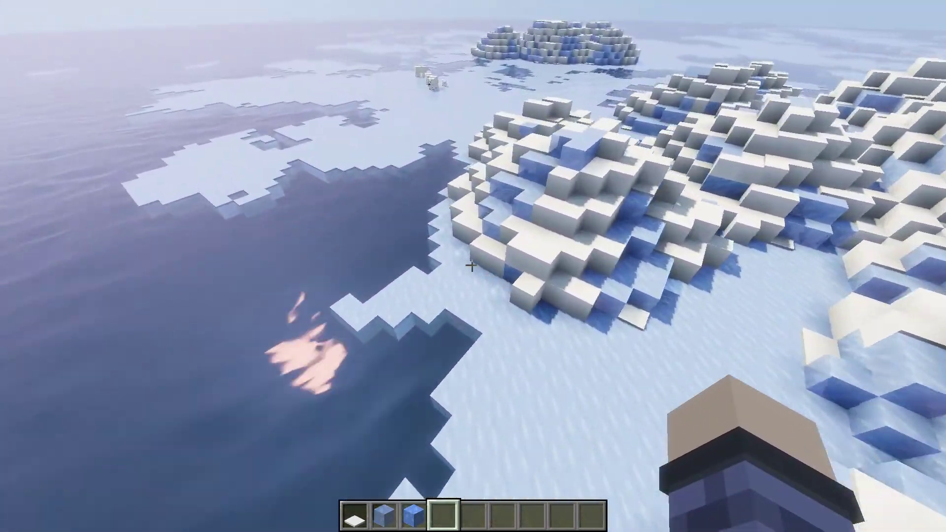
key(w)
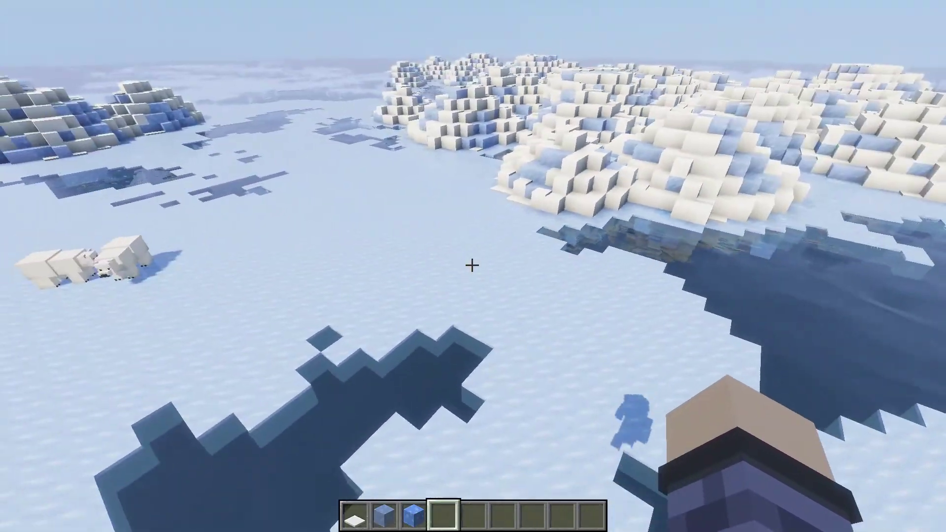
key(w)
key(shift)
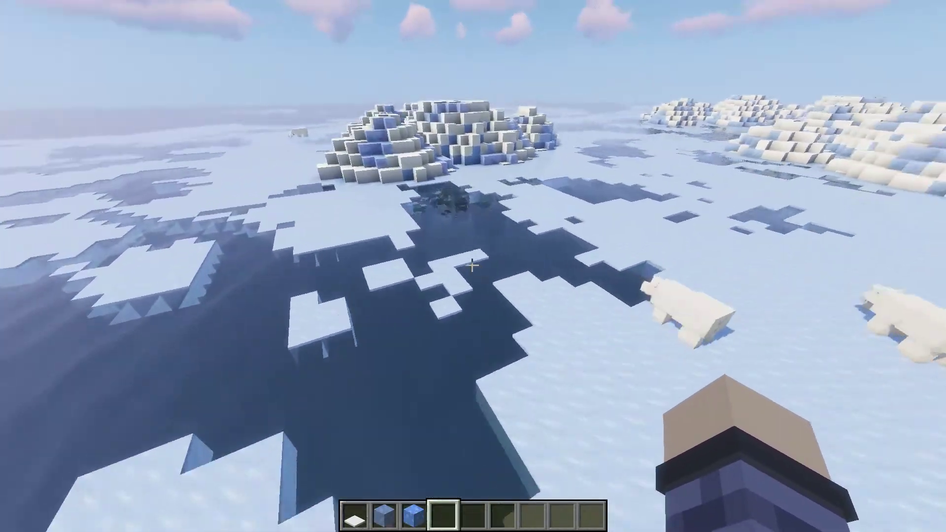
key(w)
key(shift)
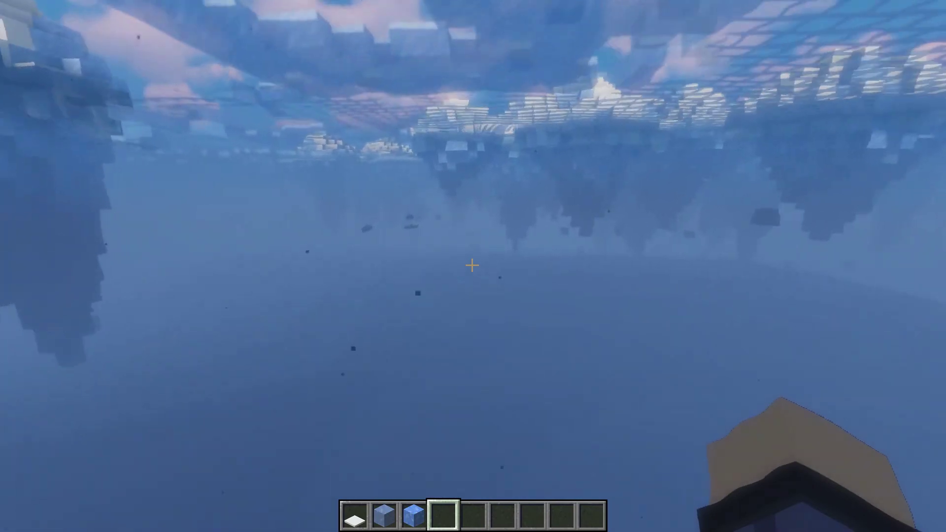
key(w)
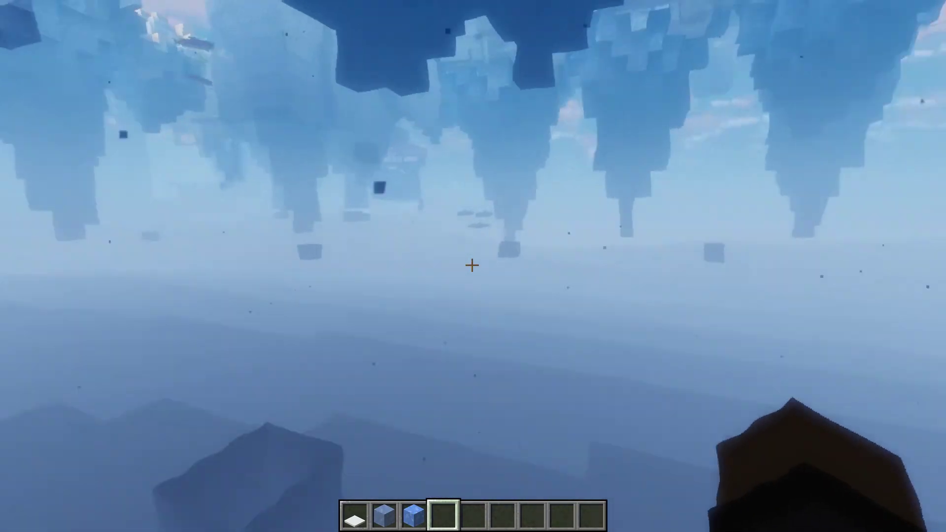
key(w)
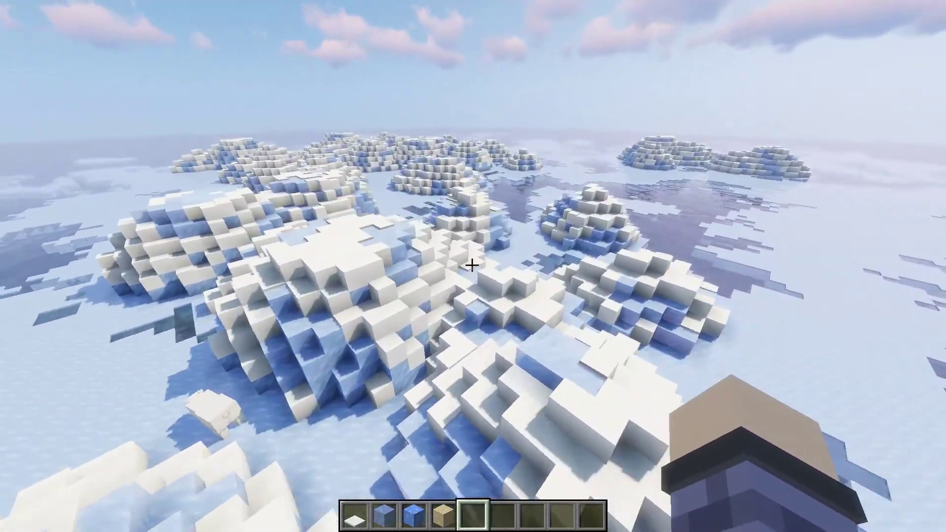
- Drop the sand-coloured block held in the fourth hotbar slot
key(4)
key(q)
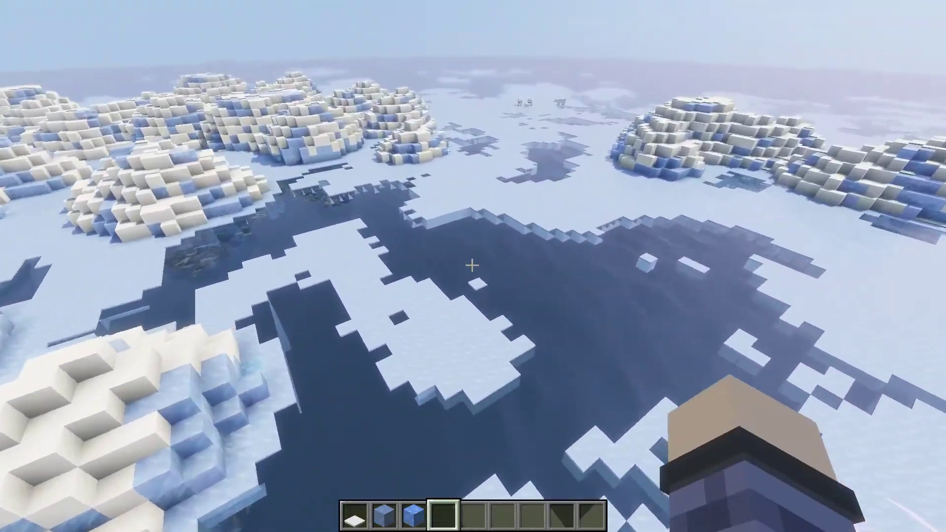